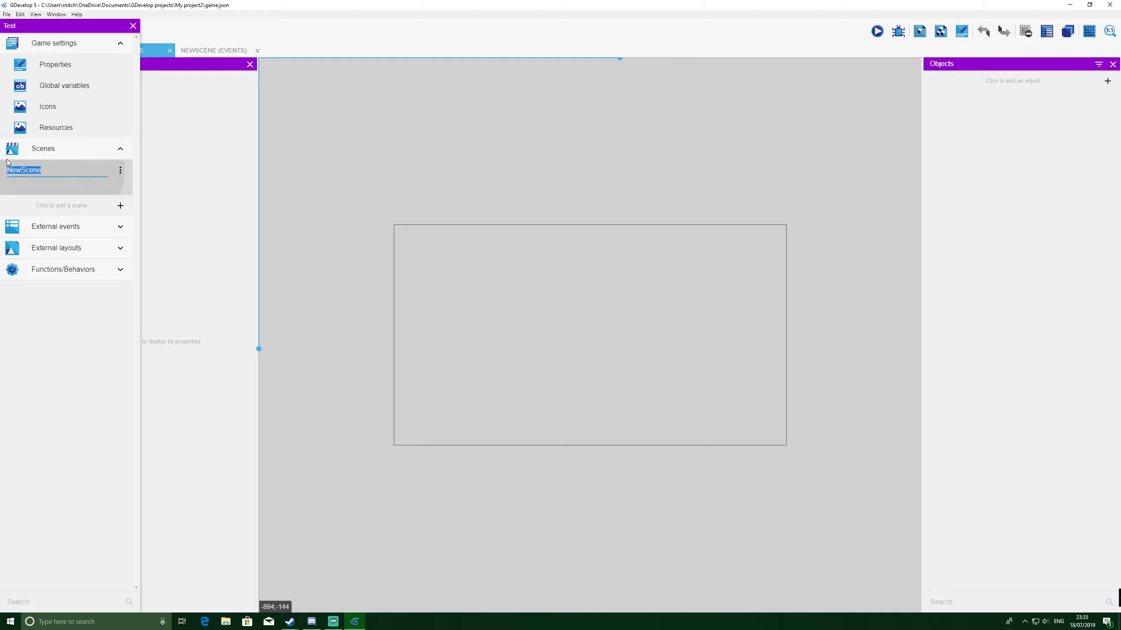
# Step: Rename the scene NewScene to Level 1 and open it for editing
pyautogui.press('BackSpace')
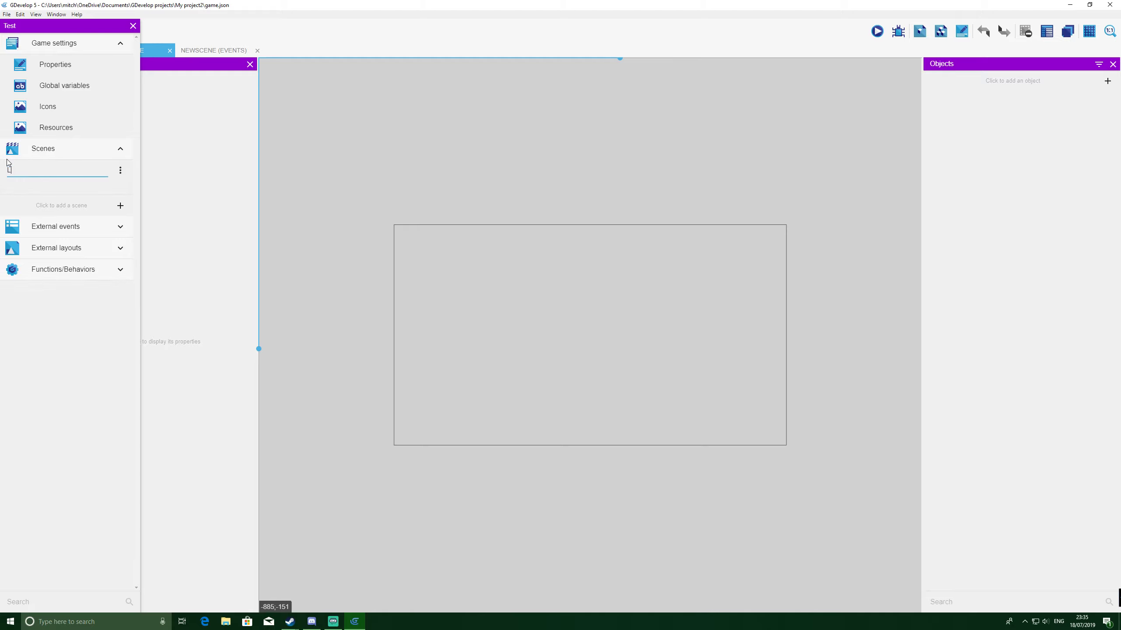
pyautogui.press('Return')
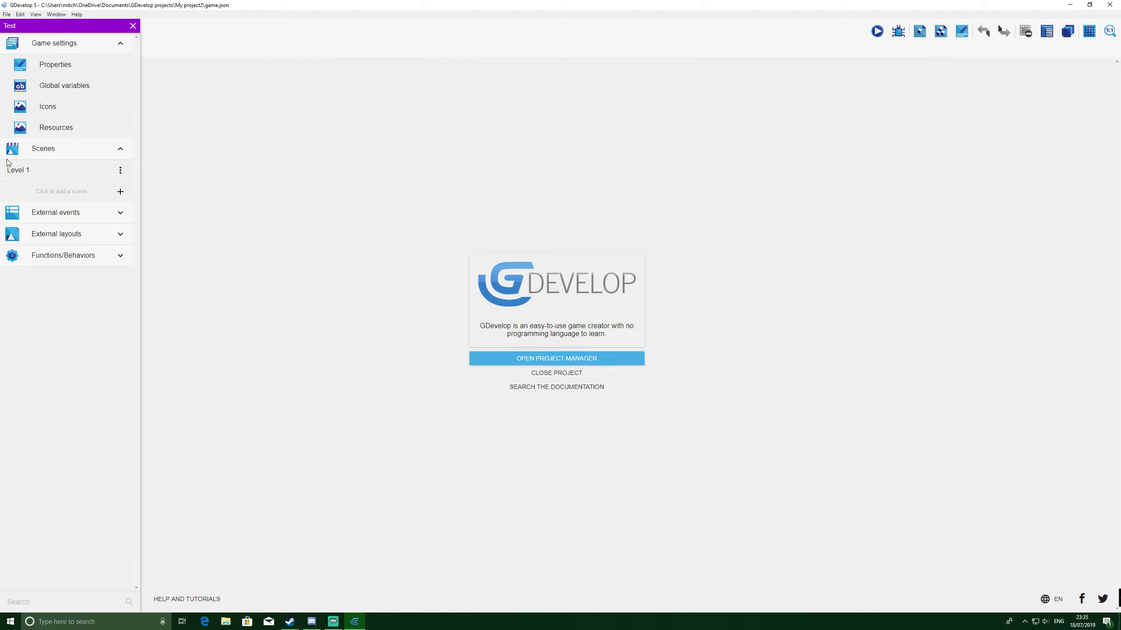
pyautogui.click(63, 169)
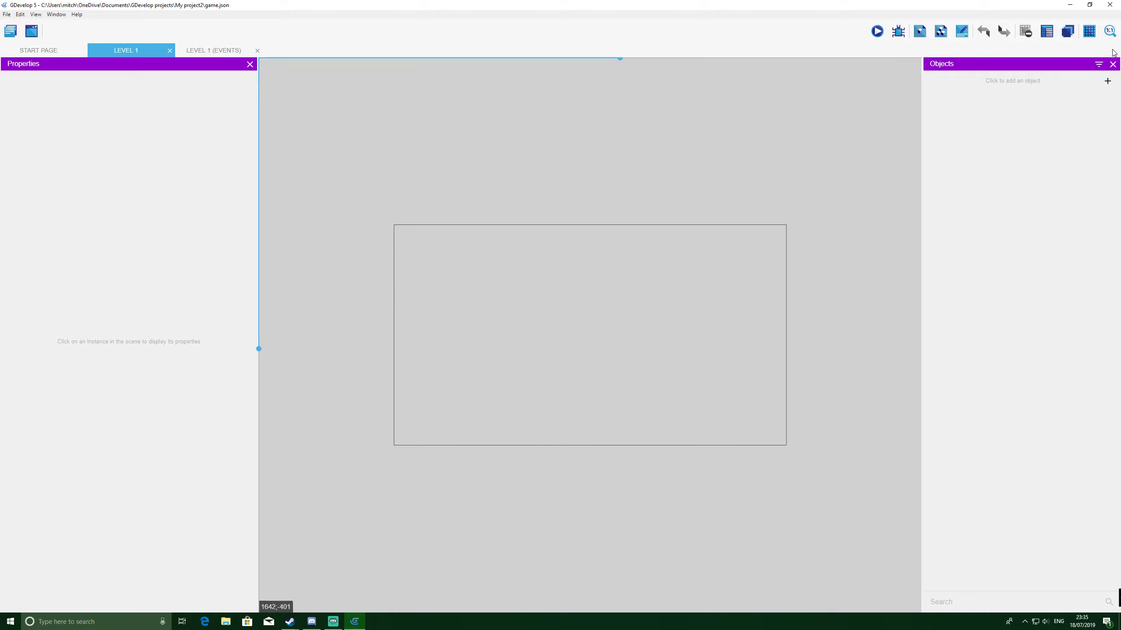
# Step: Add a new Sprite object named Tiles and give it an empty first animation
pyautogui.click(1107, 81)
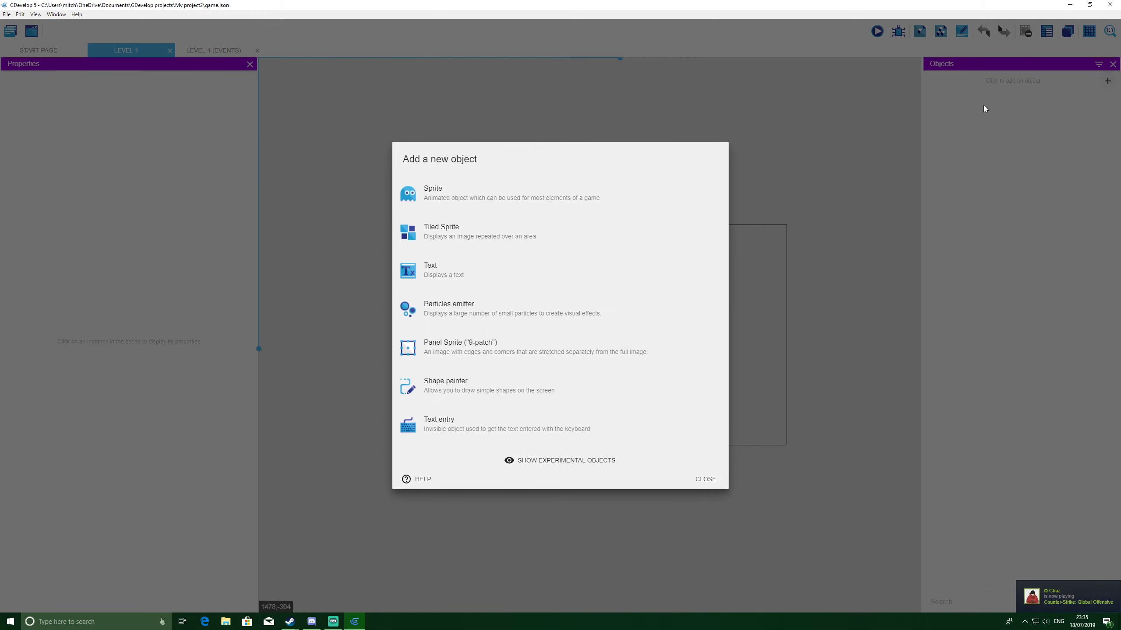
pyautogui.click(533, 197)
pyautogui.click(421, 309)
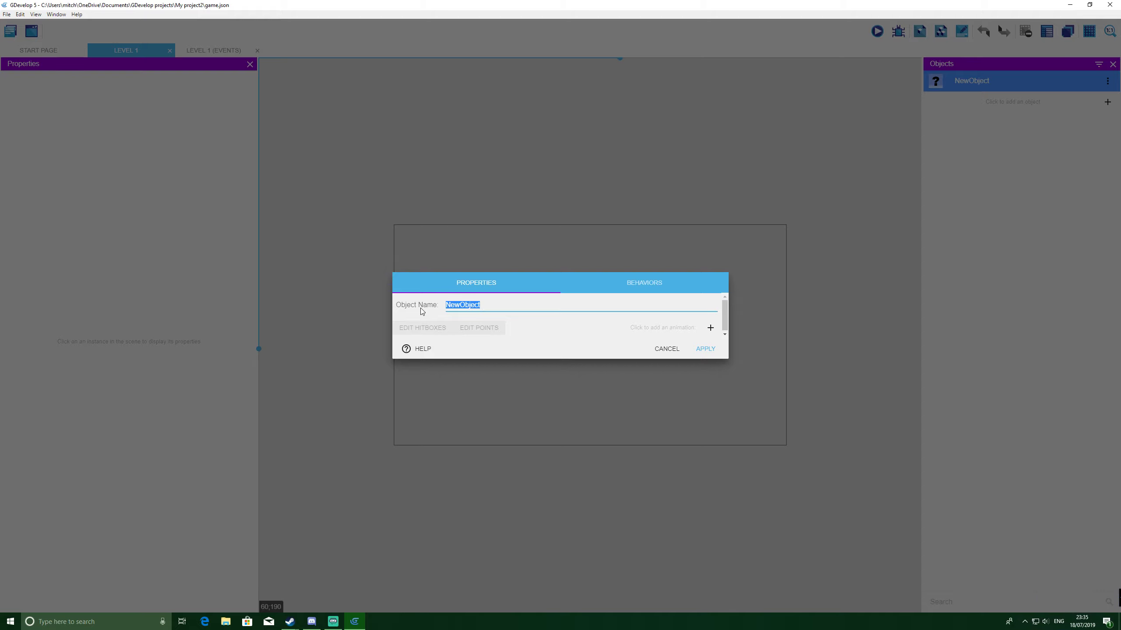
pyautogui.write('Tiles')
pyautogui.click(711, 327)
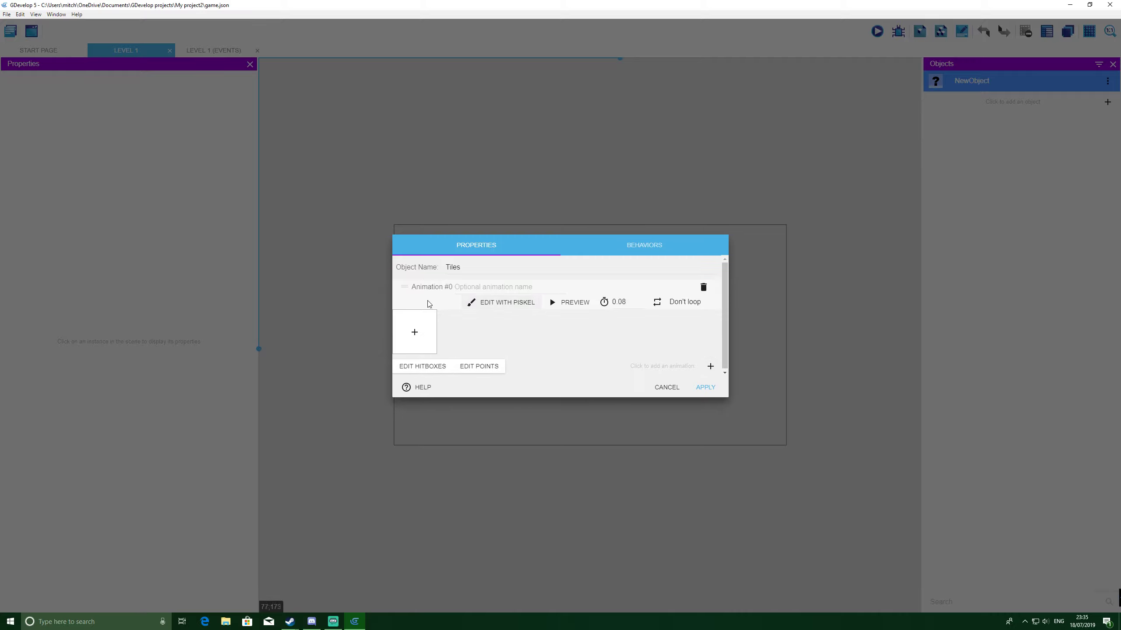
pyautogui.click(519, 304)
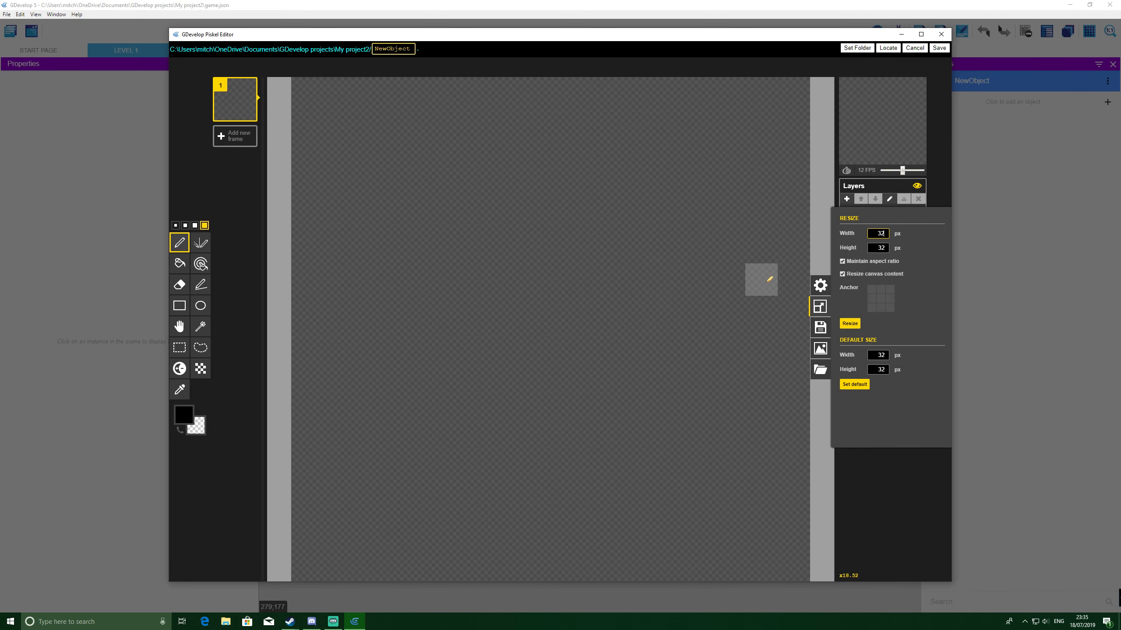
pyautogui.click(941, 34)
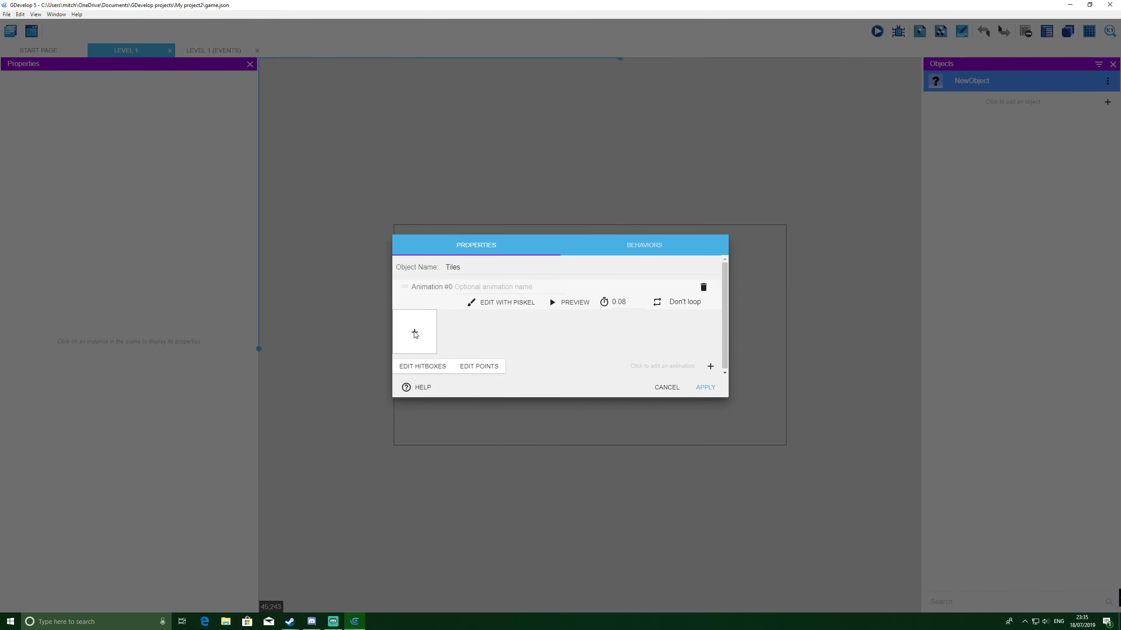
# Step: While choosing a frame image, copy the freetileset folder from 1.Assets on drive D: into the My project2 folder
pyautogui.click(413, 331)
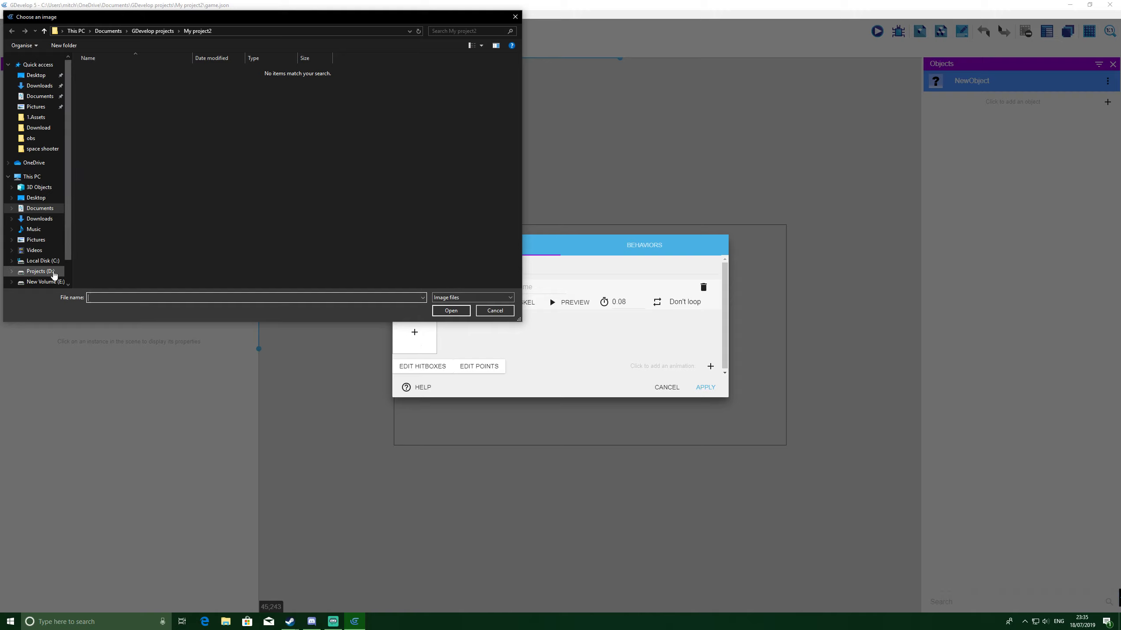
pyautogui.click(41, 270)
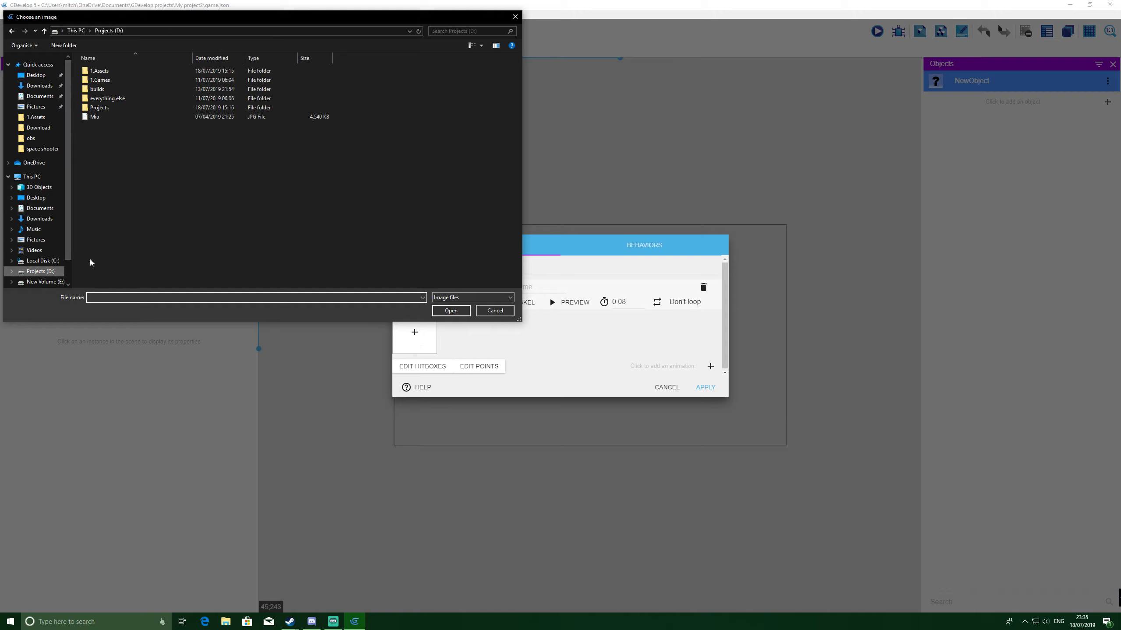
pyautogui.doubleClick(106, 71)
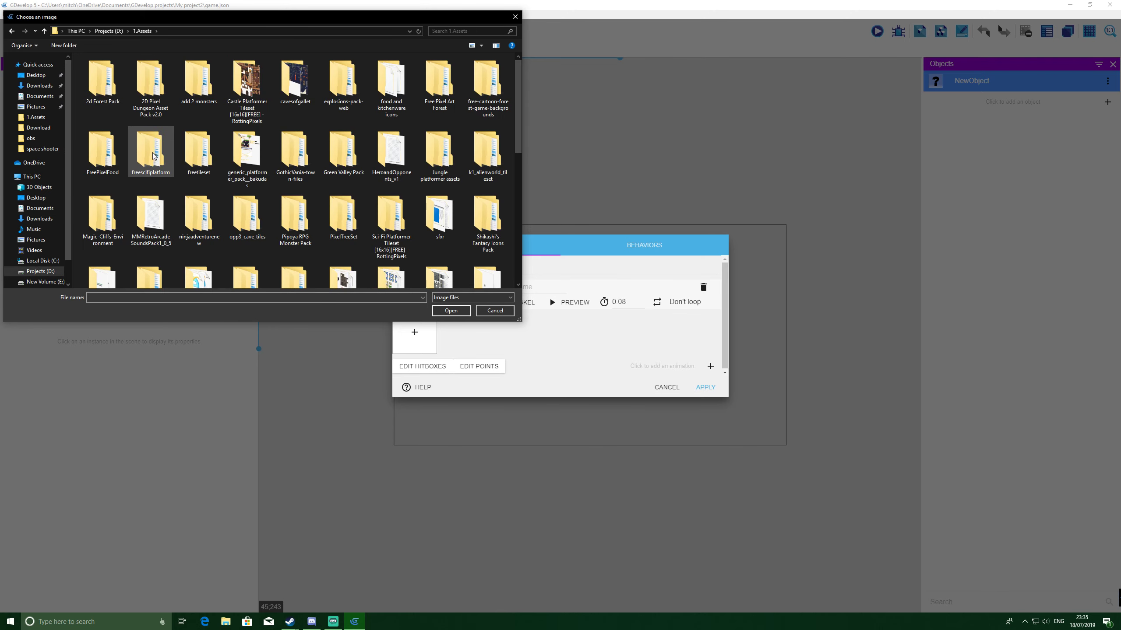
pyautogui.rightClick(200, 156)
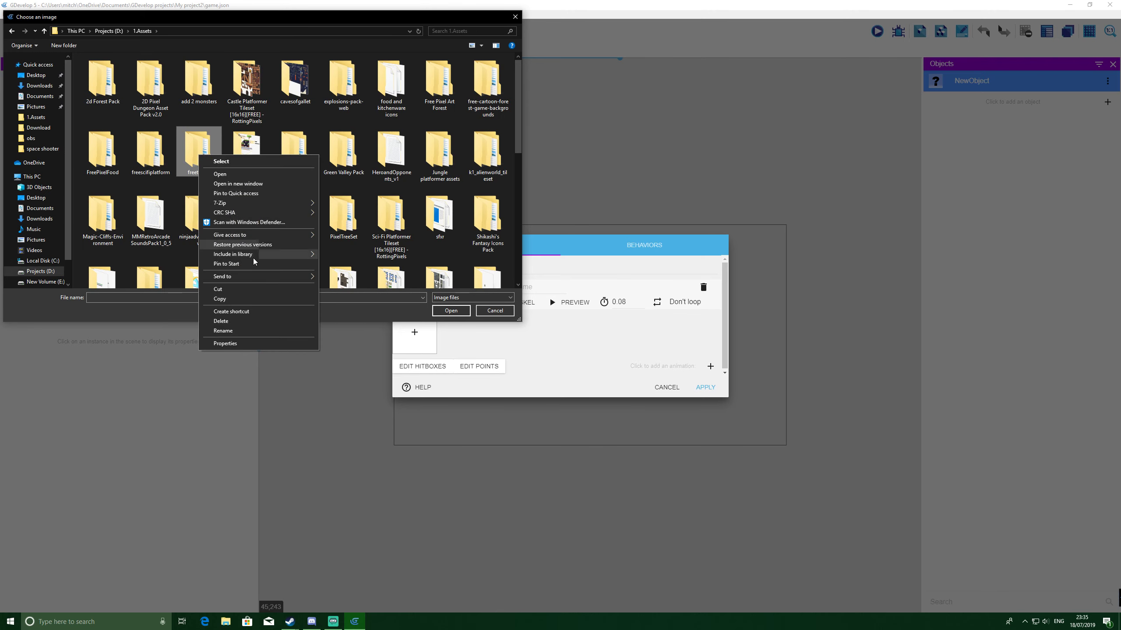
pyautogui.click(219, 299)
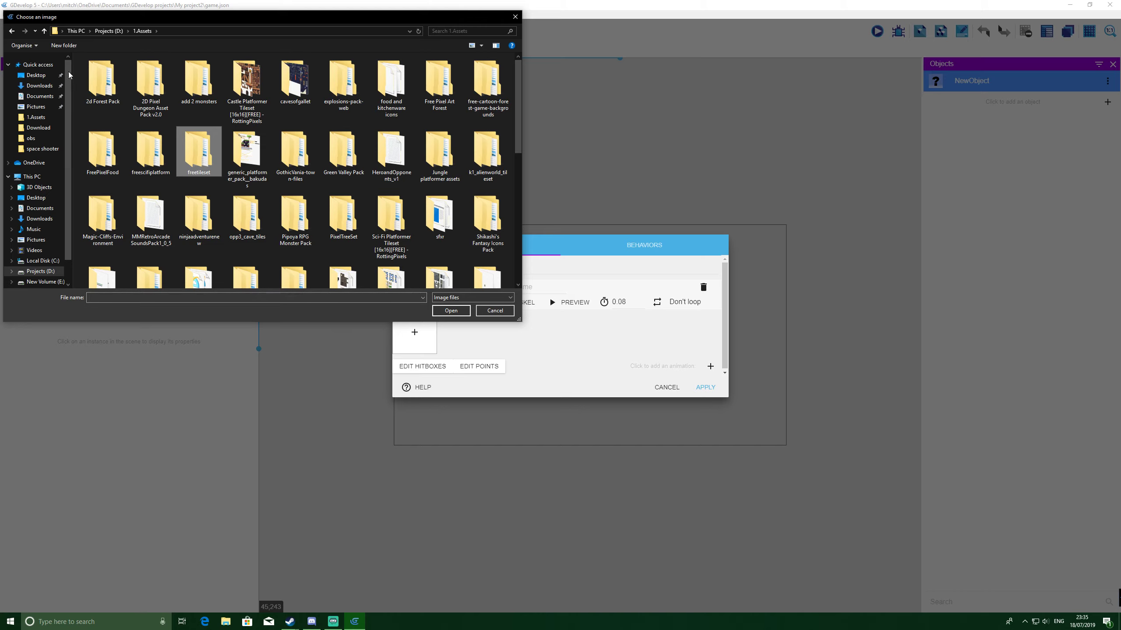
pyautogui.click(12, 32)
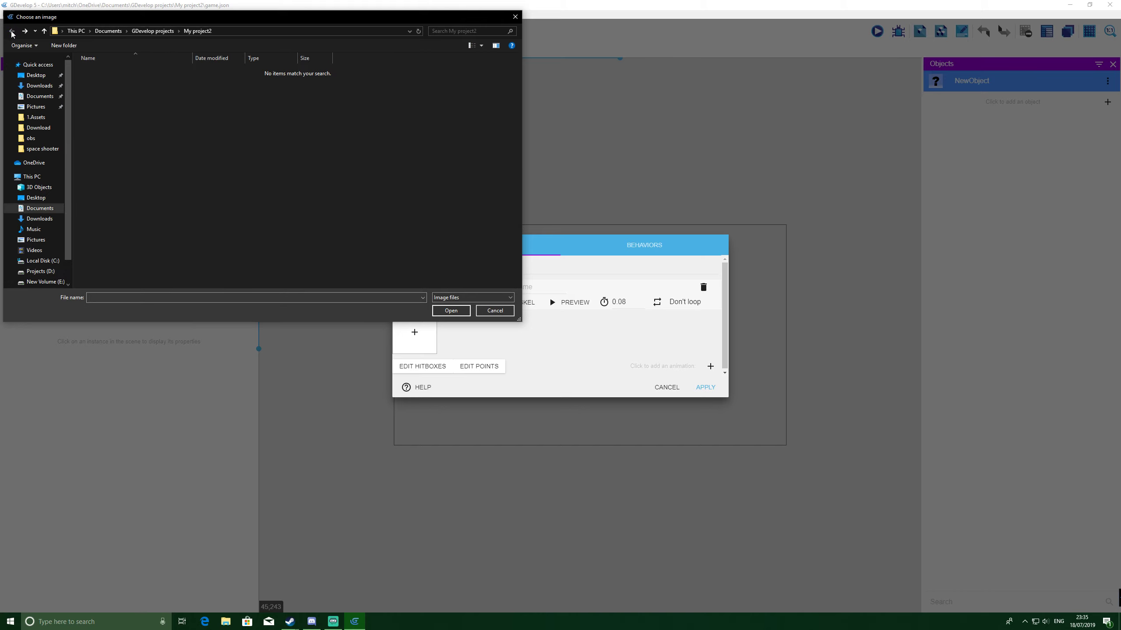
pyautogui.rightClick(160, 119)
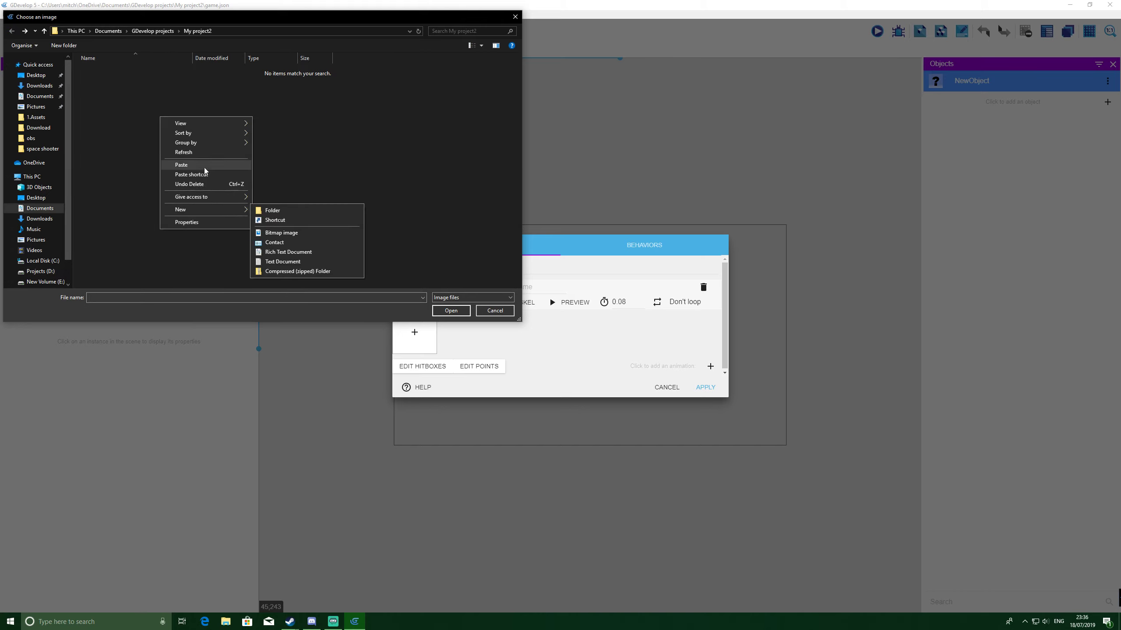
pyautogui.click(204, 165)
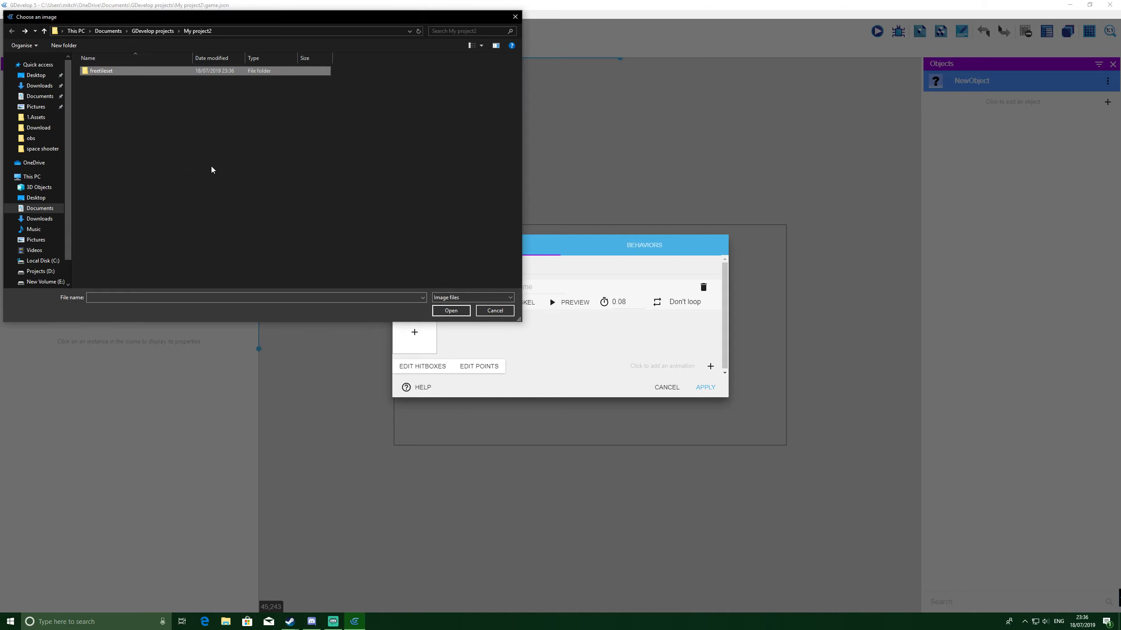
# Step: Add tile image 1 from the freetileset/png/Tiles folder as the frame of Animation #0
pyautogui.doubleClick(101, 71)
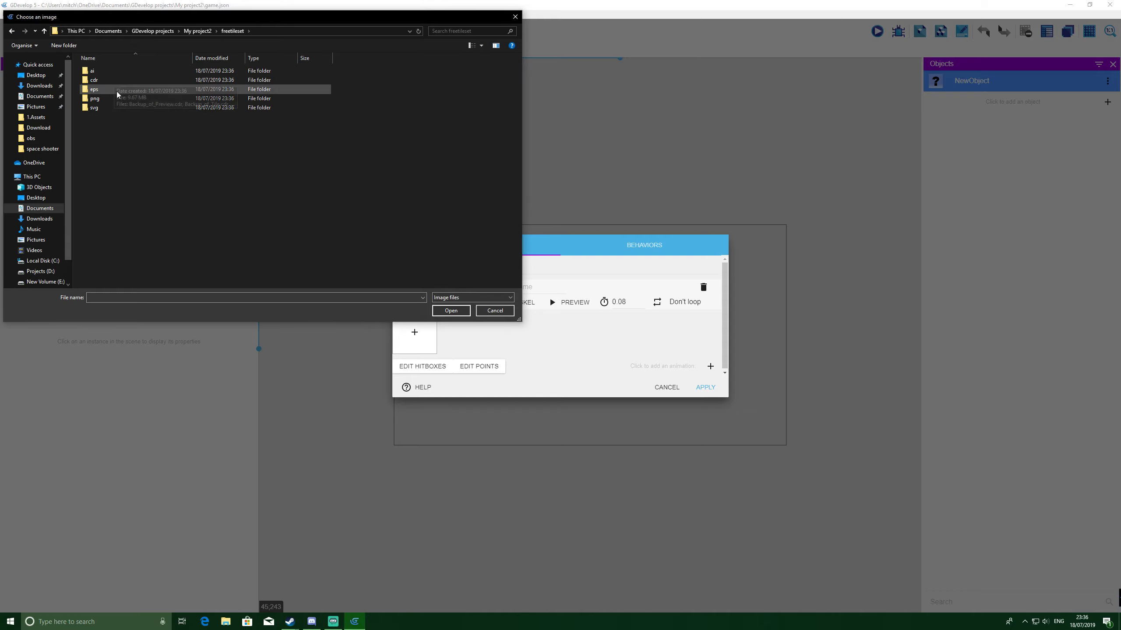
pyautogui.doubleClick(105, 98)
pyautogui.doubleClick(105, 91)
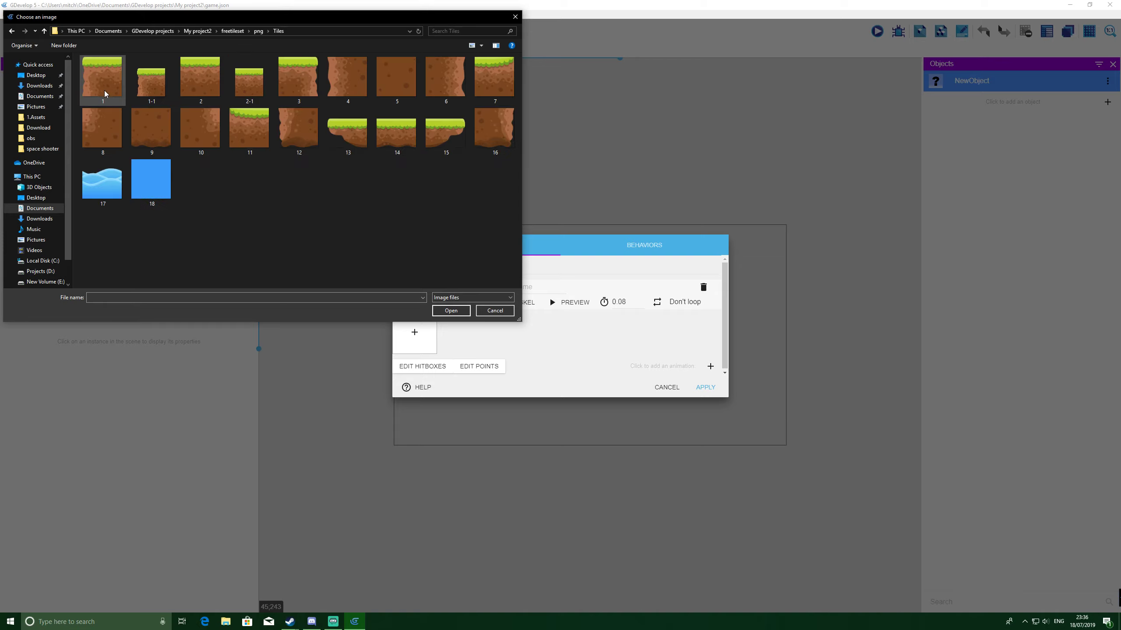
pyautogui.doubleClick(111, 87)
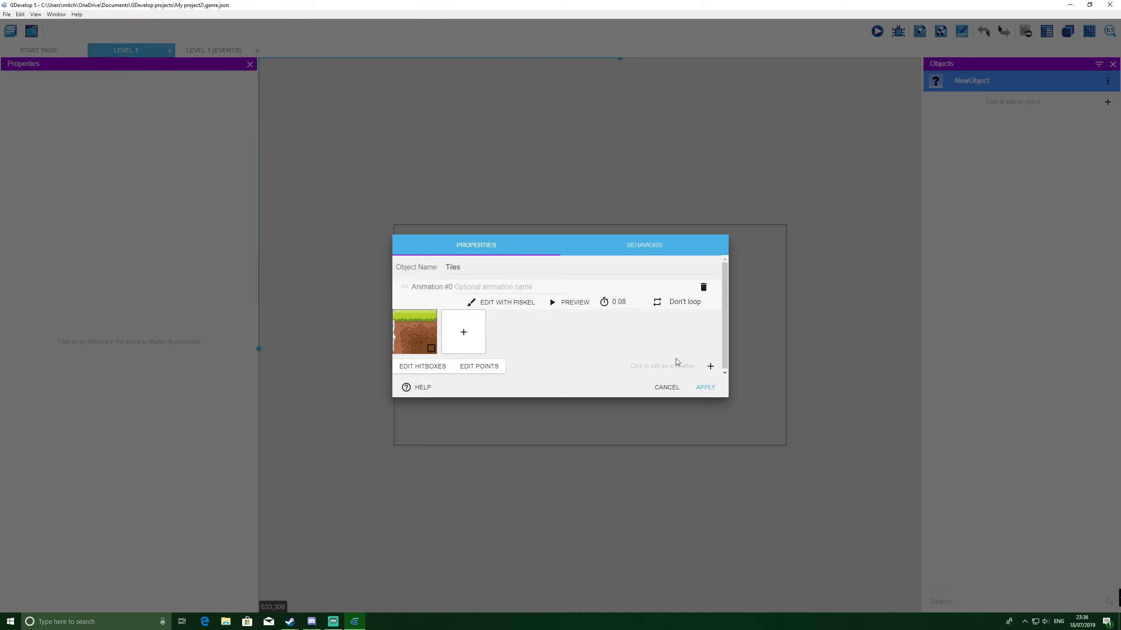
# Step: Add six more empty animations to the Tiles object, up to Animation #6
pyautogui.click(710, 367)
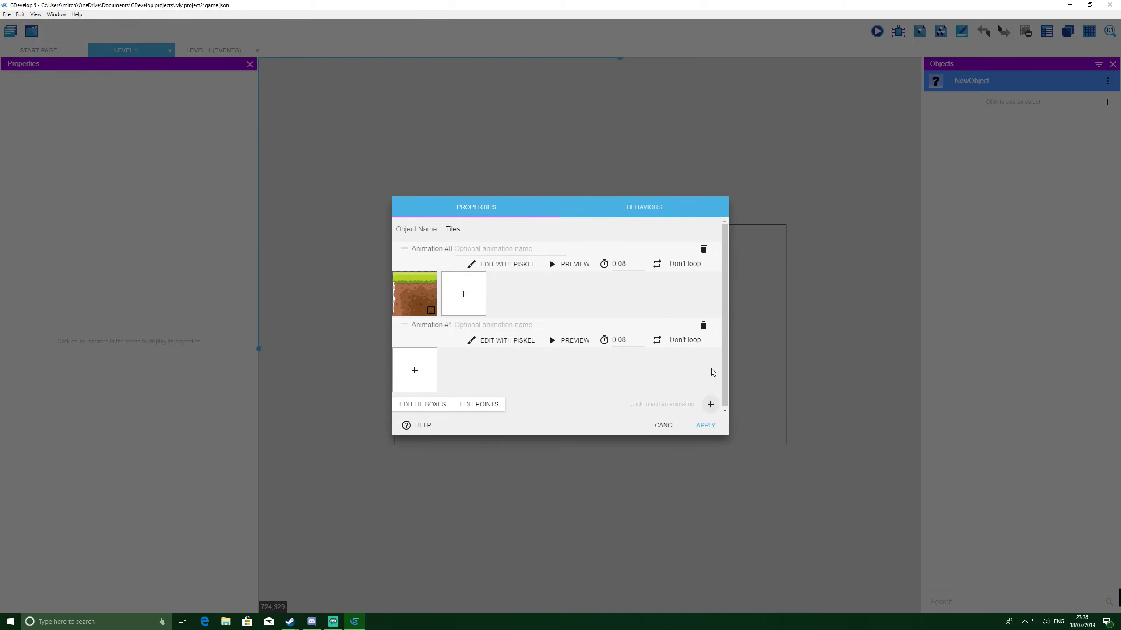
pyautogui.click(709, 404)
pyautogui.click(710, 442)
pyautogui.click(711, 480)
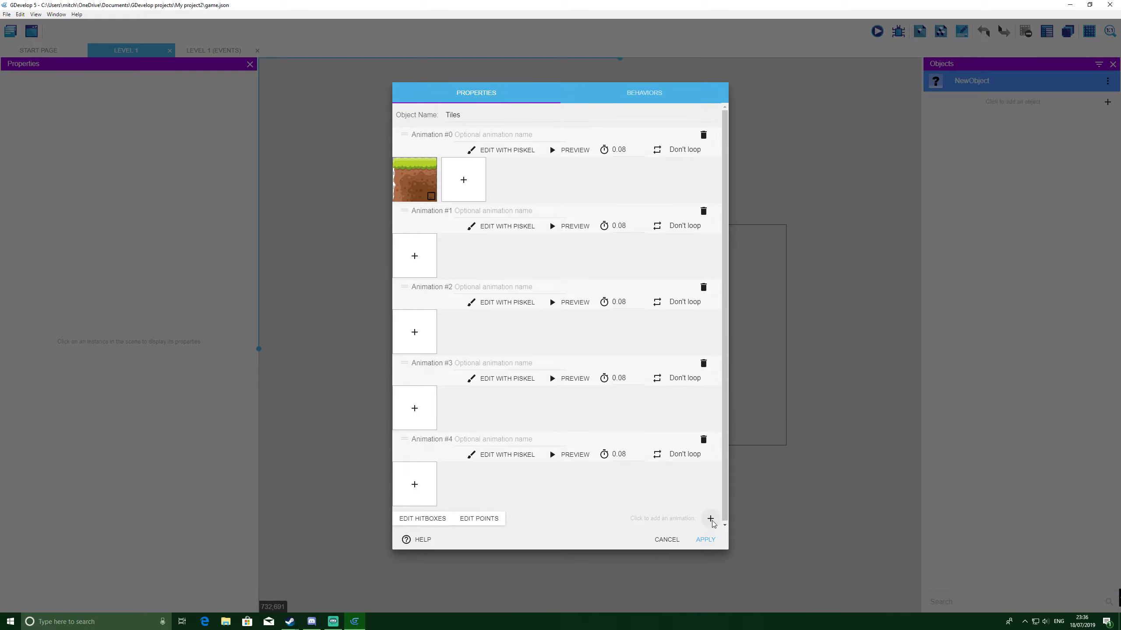
pyautogui.click(711, 519)
pyautogui.click(710, 560)
pyautogui.scroll(-2, 605, 513)
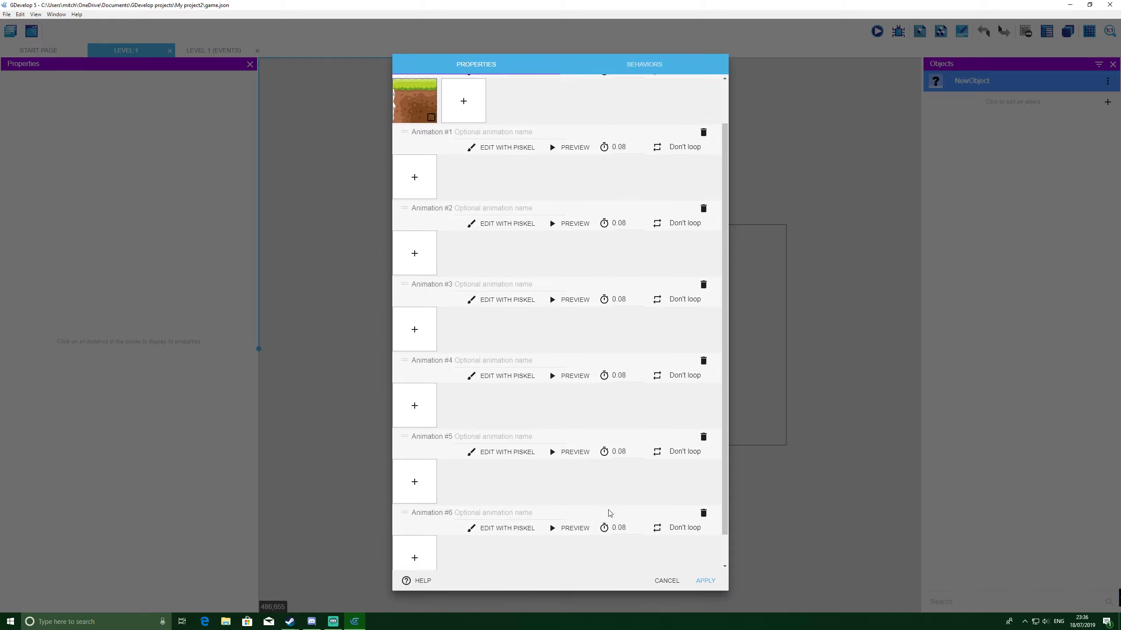
pyautogui.scroll(1, 413, 223)
pyautogui.click(414, 226)
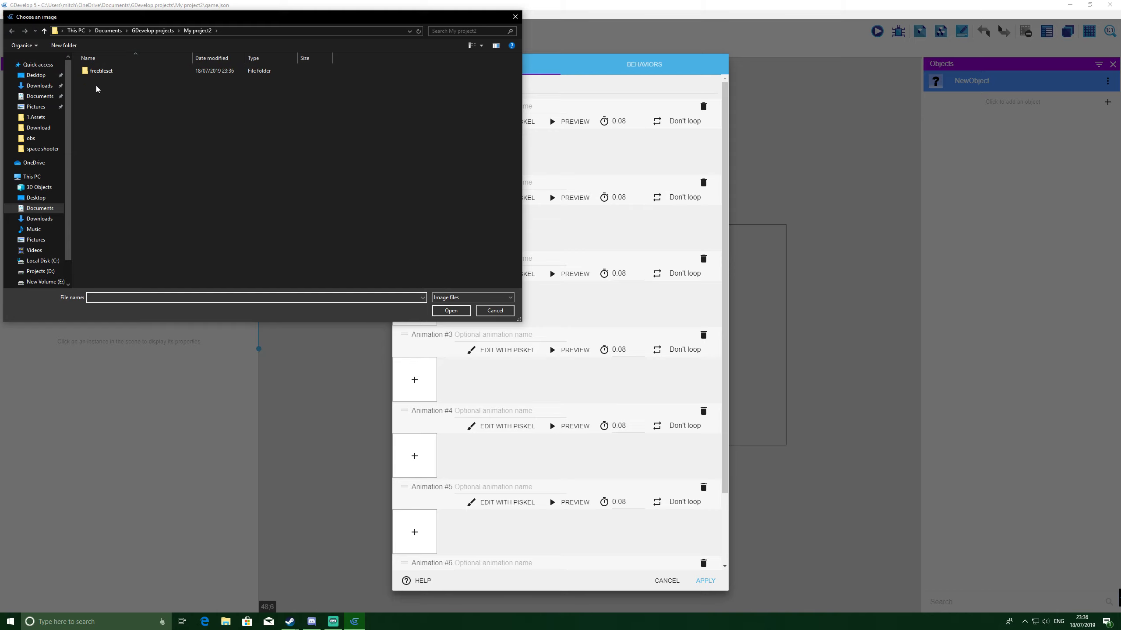
pyautogui.doubleClick(101, 70)
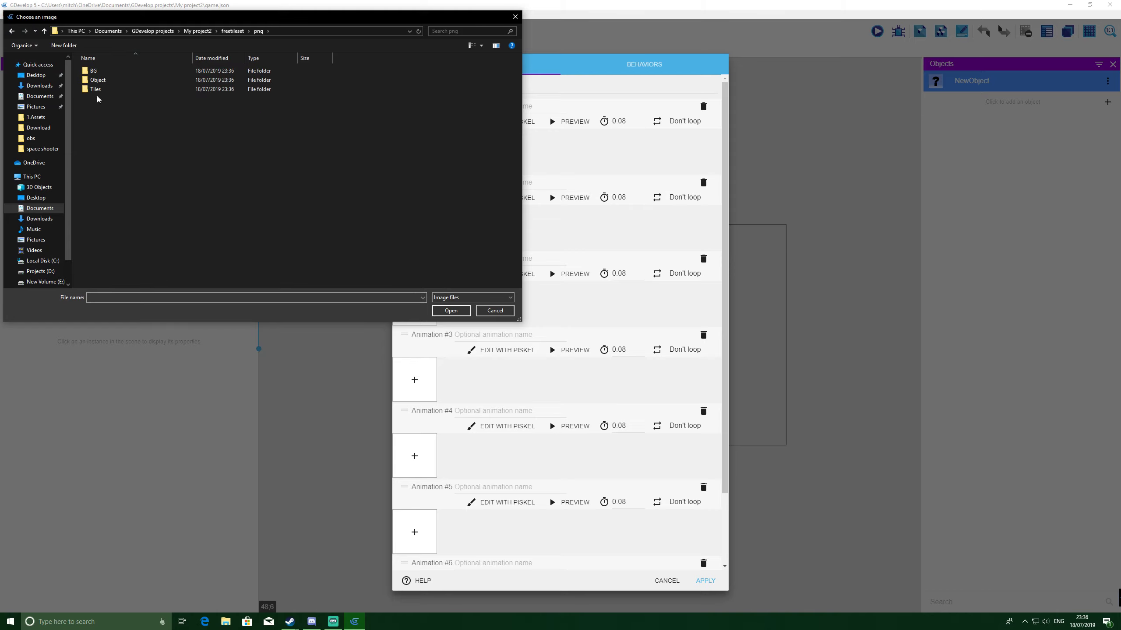
pyautogui.doubleClick(95, 98)
pyautogui.doubleClick(96, 88)
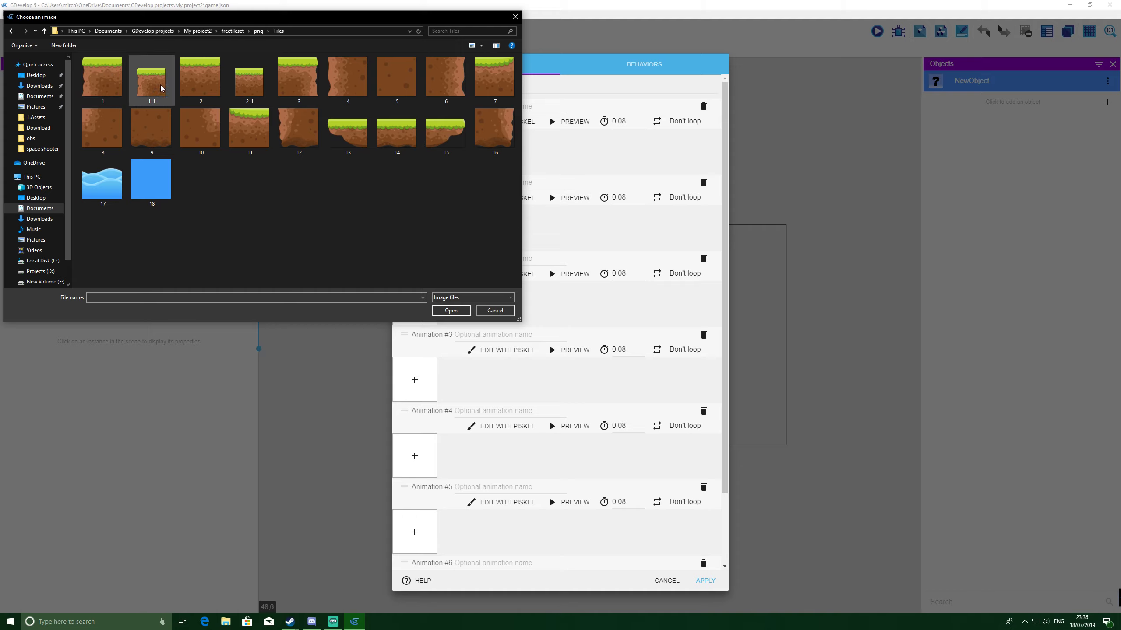
pyautogui.click(515, 17)
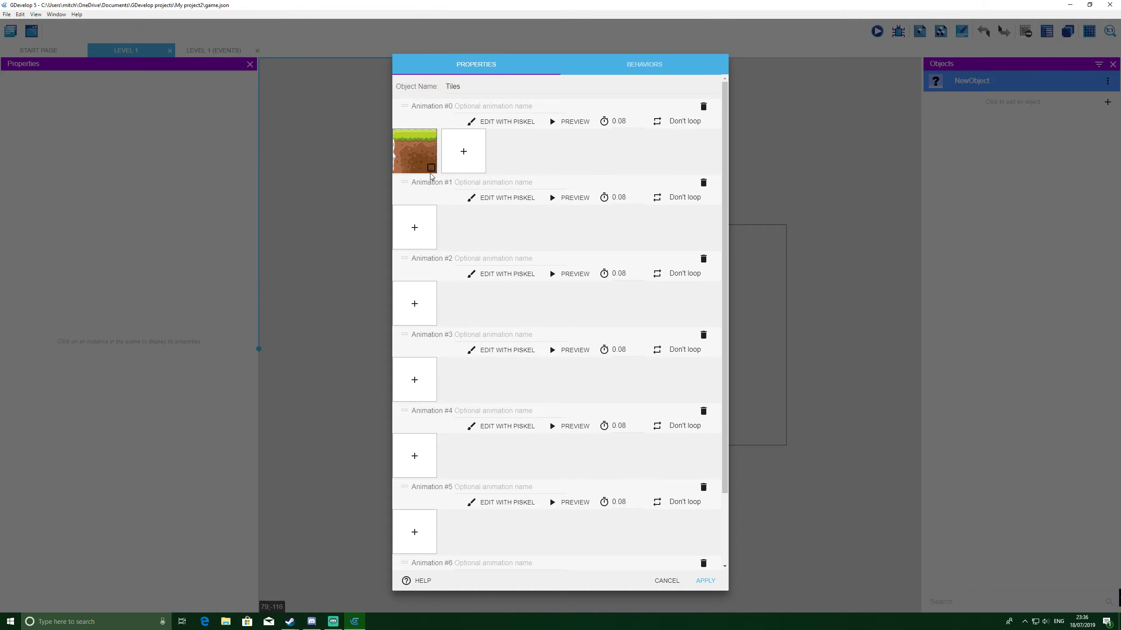
# Step: Remove the animation containing tile 1, and add image 1-1 from freetileset/png/Tiles to the empty animation that becomes Animation #0
pyautogui.click(704, 106)
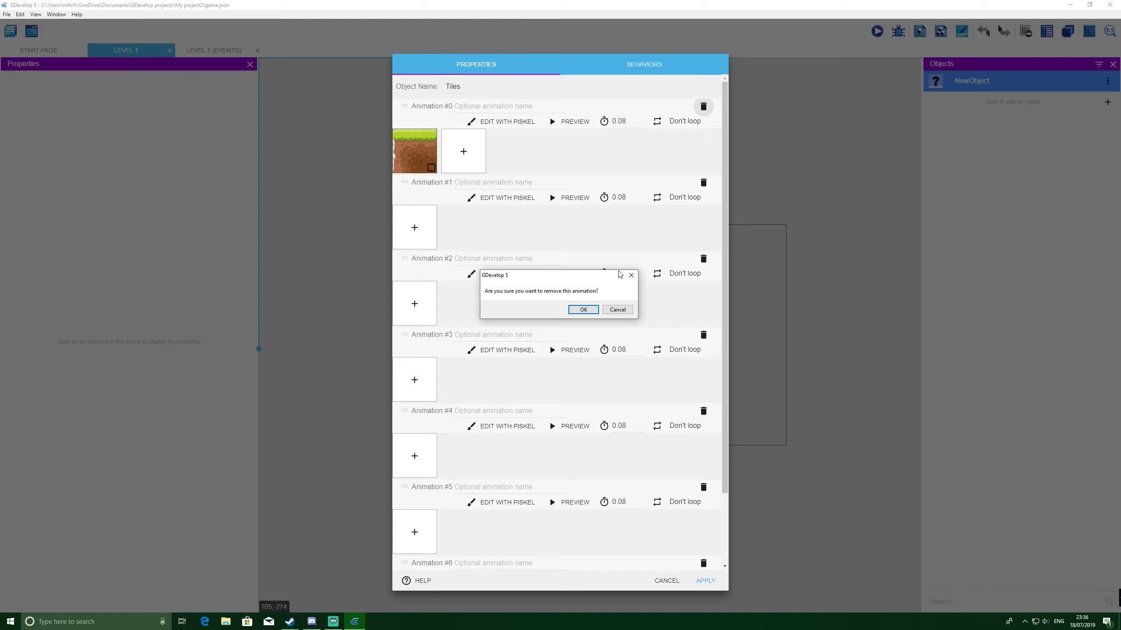
pyautogui.click(583, 310)
pyautogui.click(414, 151)
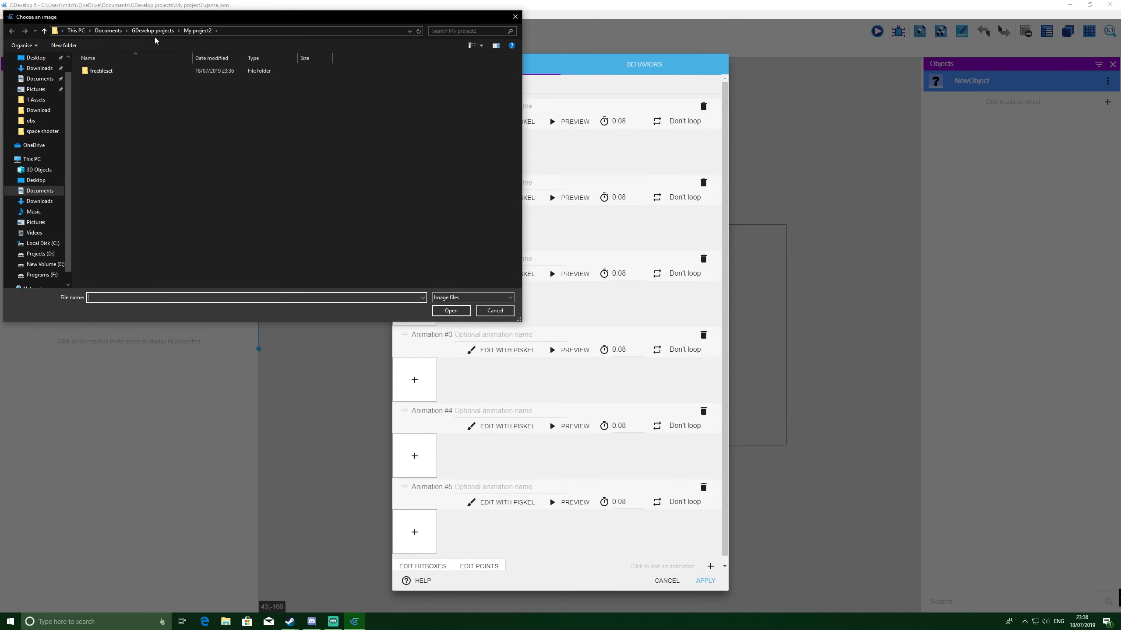
pyautogui.doubleClick(105, 71)
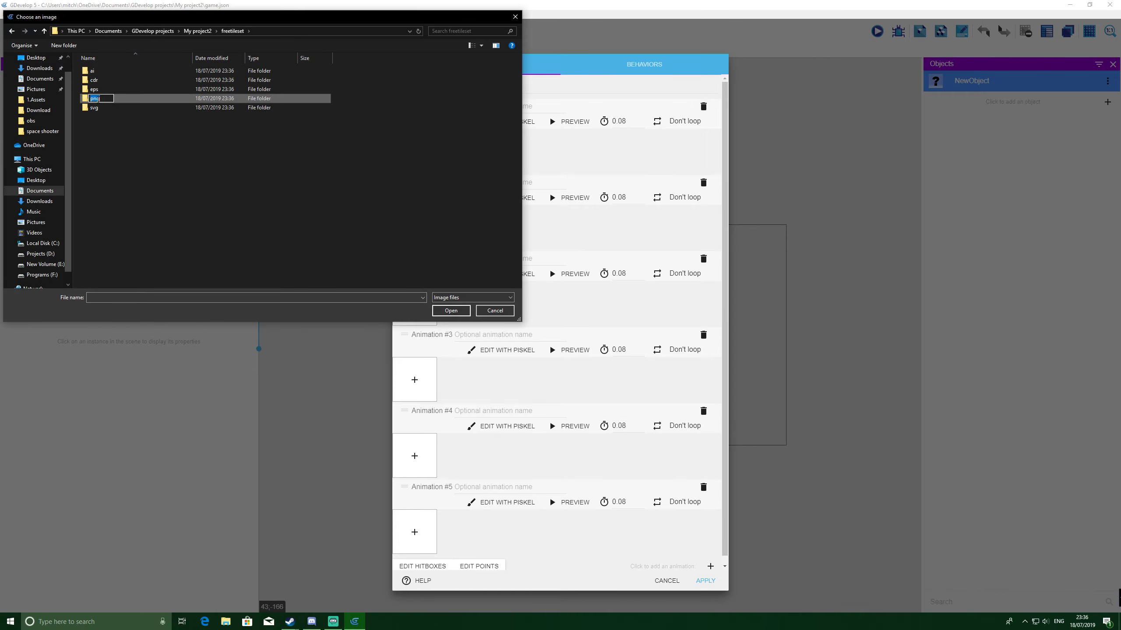
pyautogui.doubleClick(105, 99)
pyautogui.doubleClick(95, 89)
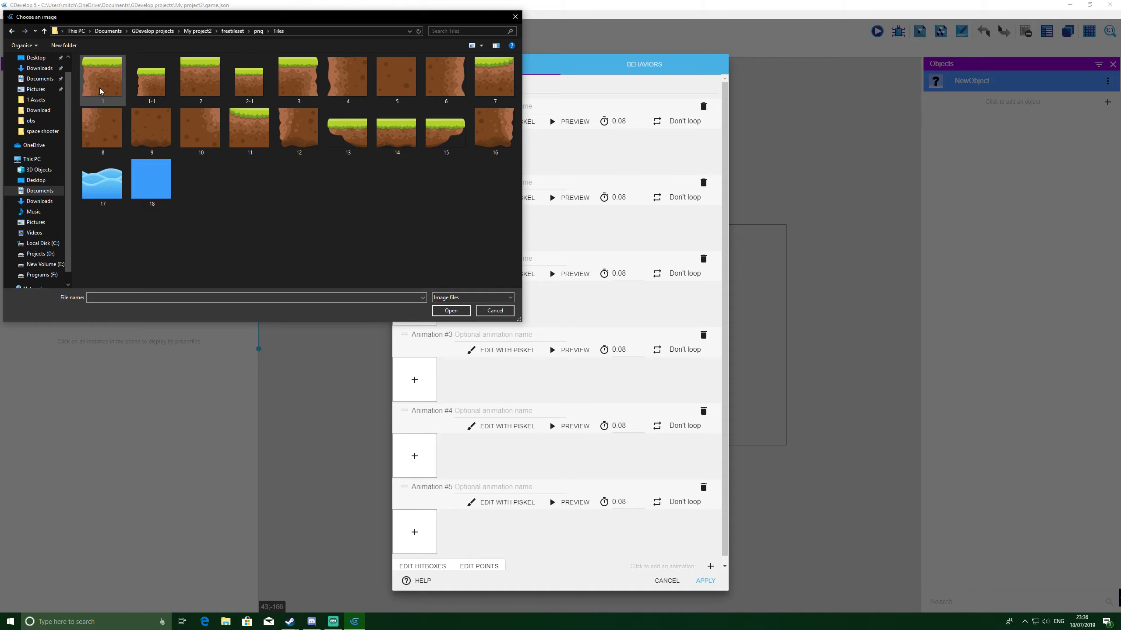
pyautogui.doubleClick(151, 82)
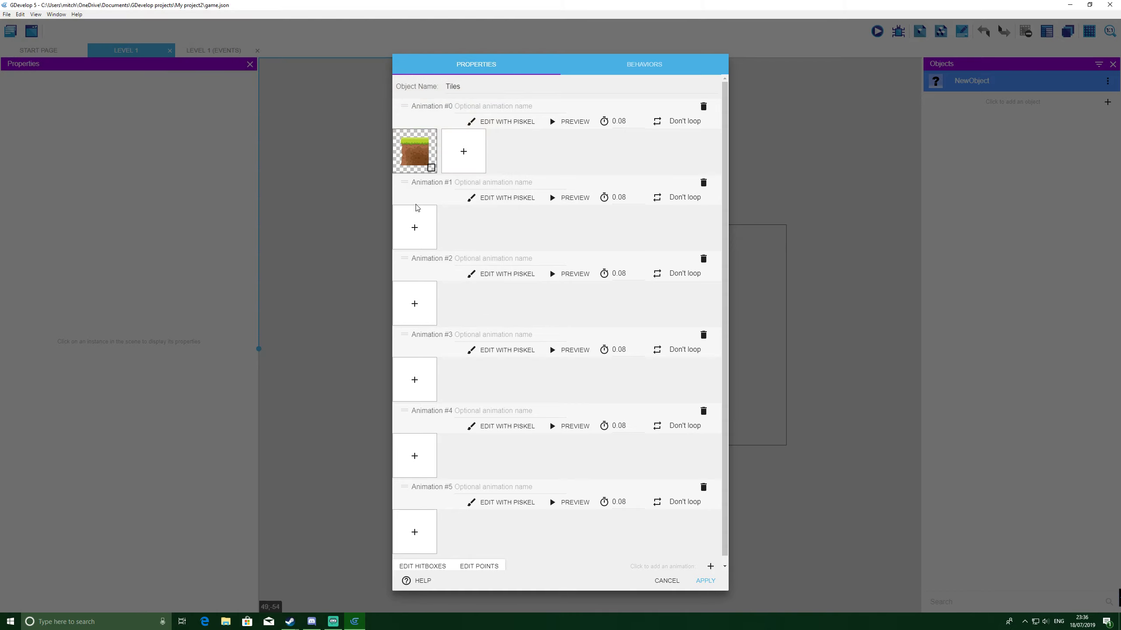
# Step: Add image 2-1 from freetileset/png/Tiles as the frame of Animation #1
pyautogui.doubleClick(101, 71)
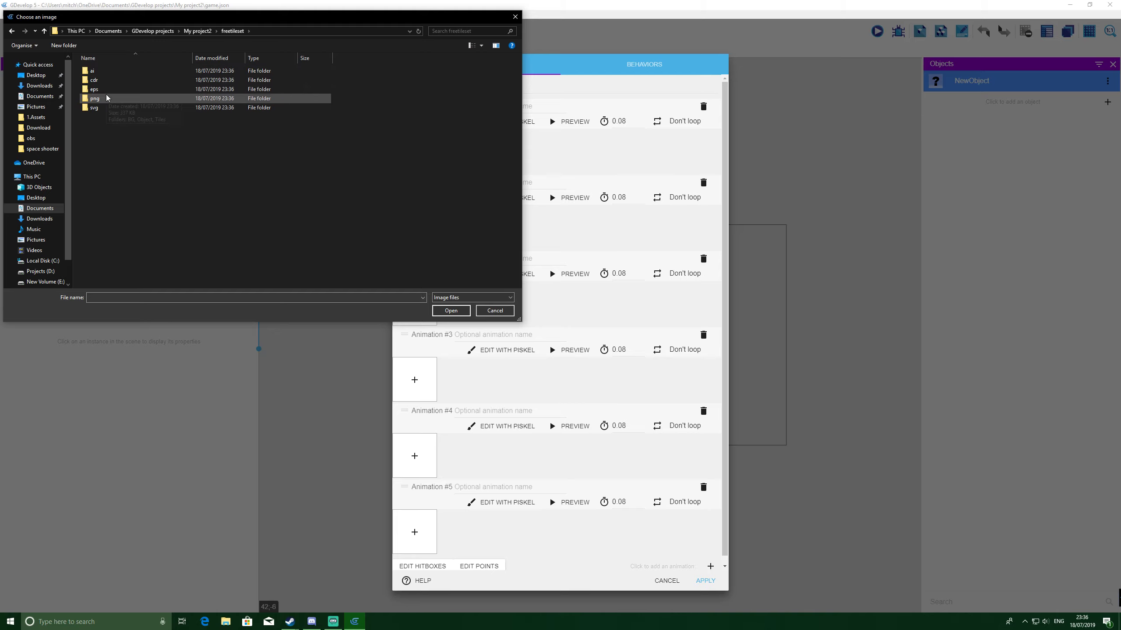
pyautogui.doubleClick(96, 99)
pyautogui.doubleClick(95, 89)
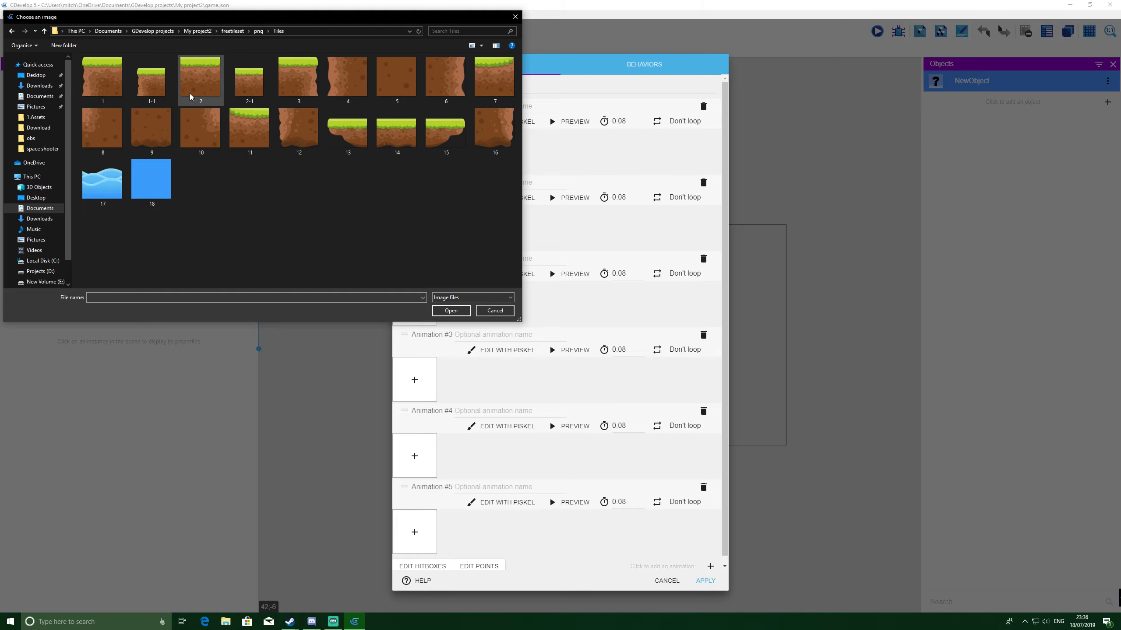
pyautogui.click(247, 87)
pyautogui.doubleClick(247, 87)
# Step: Add image 3 from the freetileset/png/Tiles folder as the frame of Animation #2
pyautogui.click(414, 304)
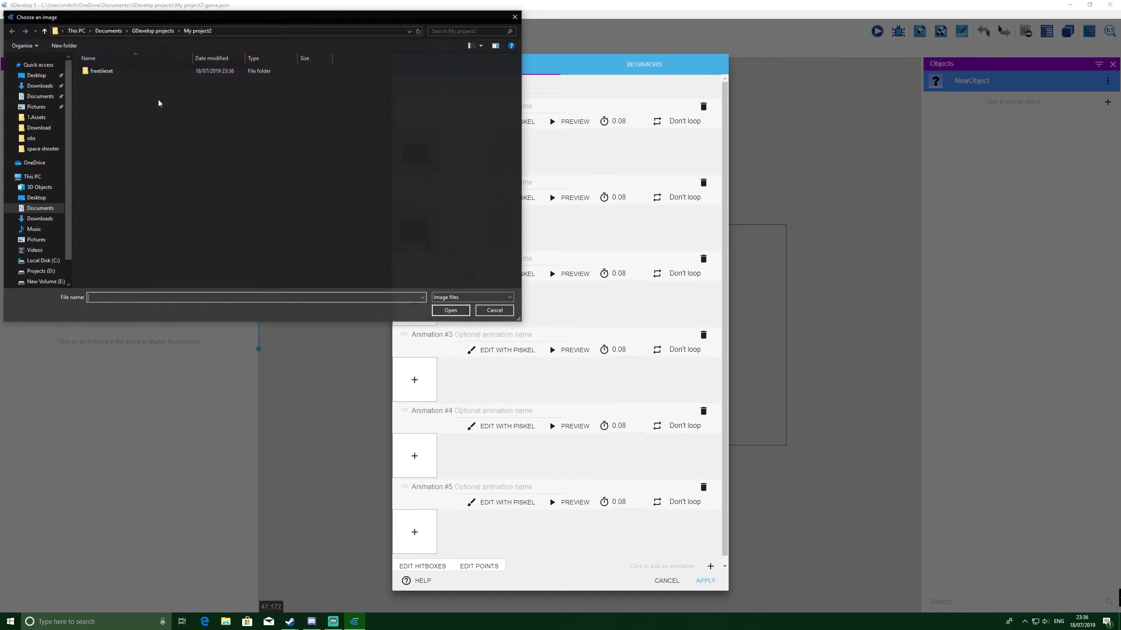
pyautogui.doubleClick(102, 72)
pyautogui.doubleClick(97, 99)
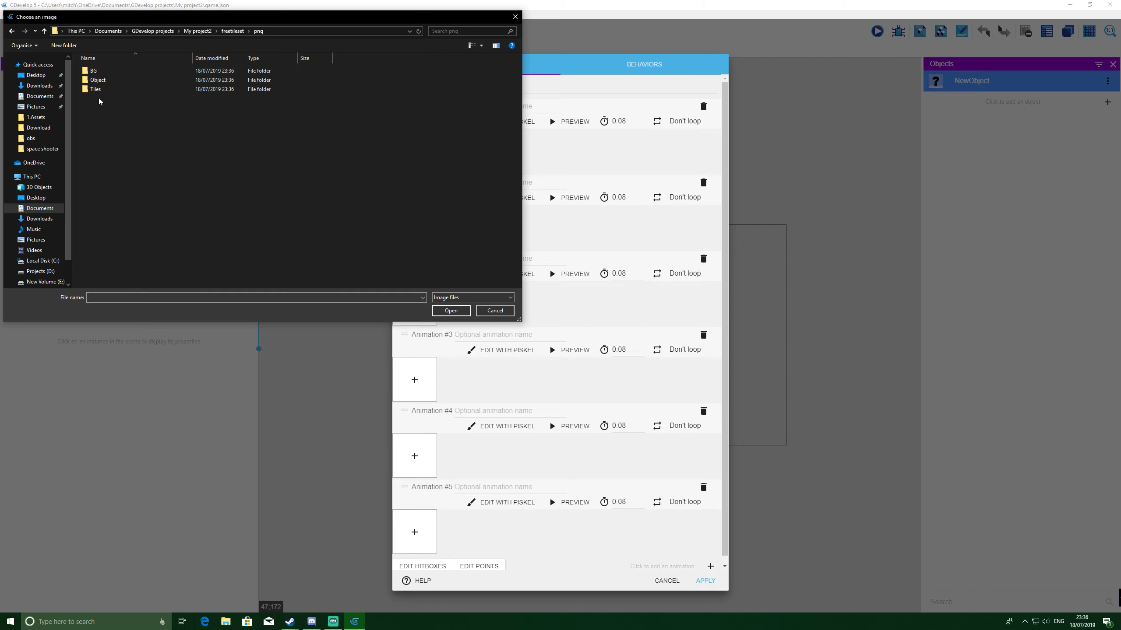
pyautogui.doubleClick(100, 89)
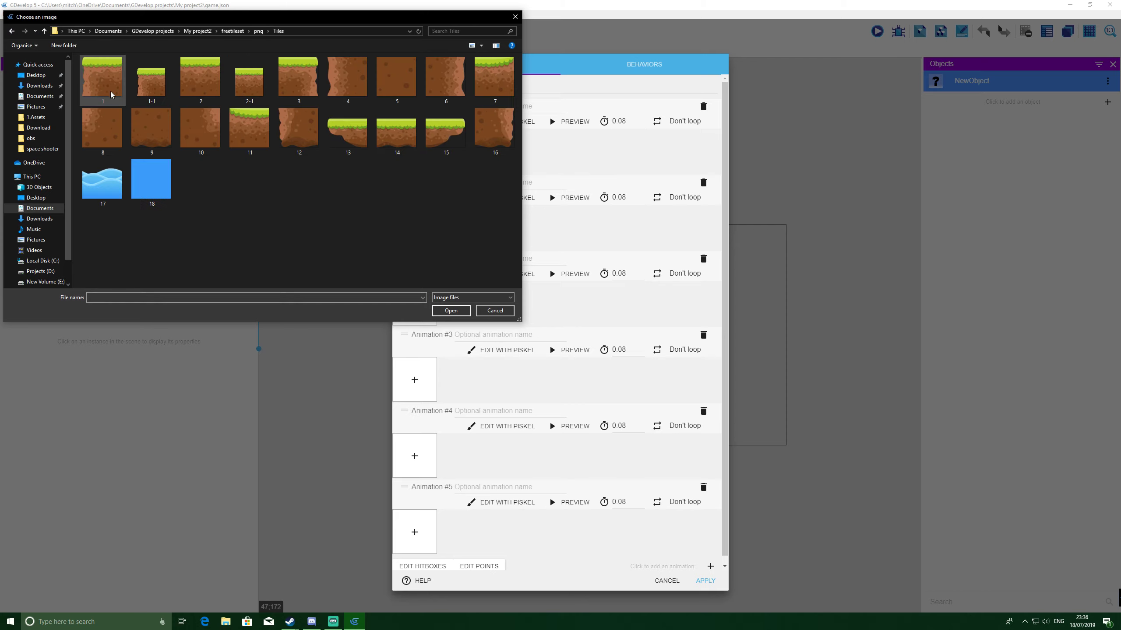
pyautogui.click(297, 79)
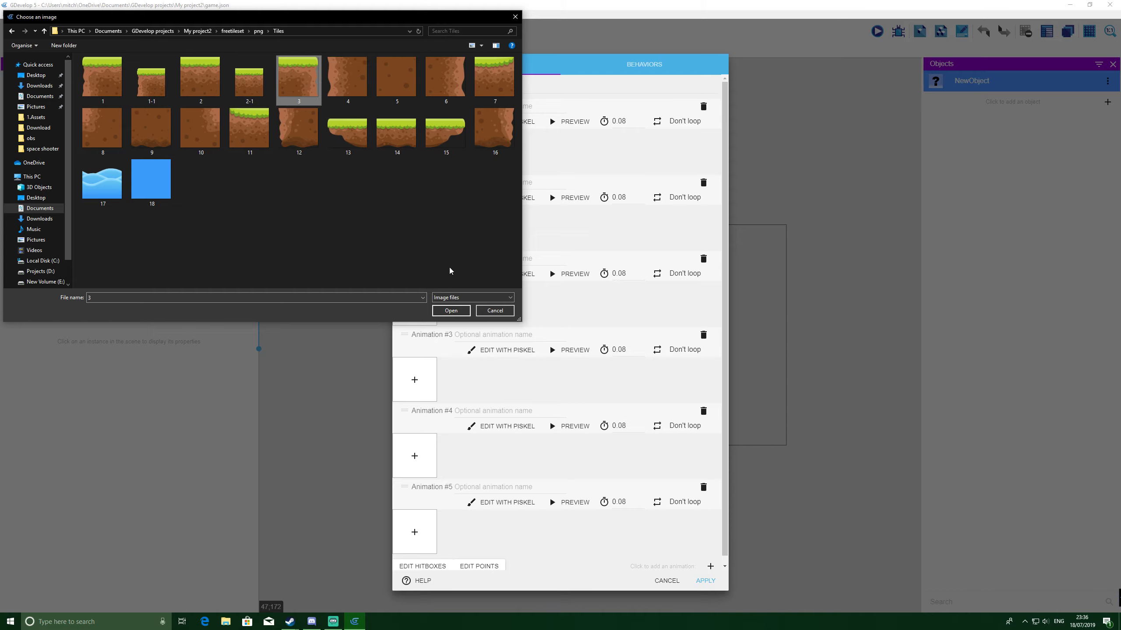
pyautogui.click(451, 310)
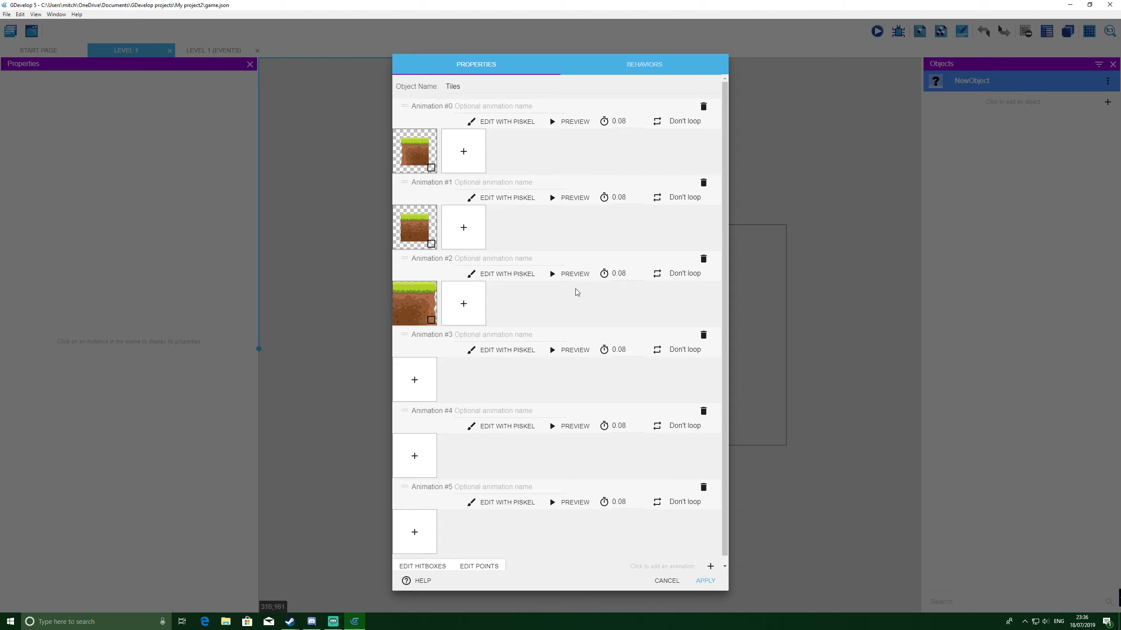
# Step: Resize the Animation #2 tile image in Piskel together with its canvas content, save it, and apply the Tiles object's changes
pyautogui.click(493, 275)
pyautogui.click(945, 311)
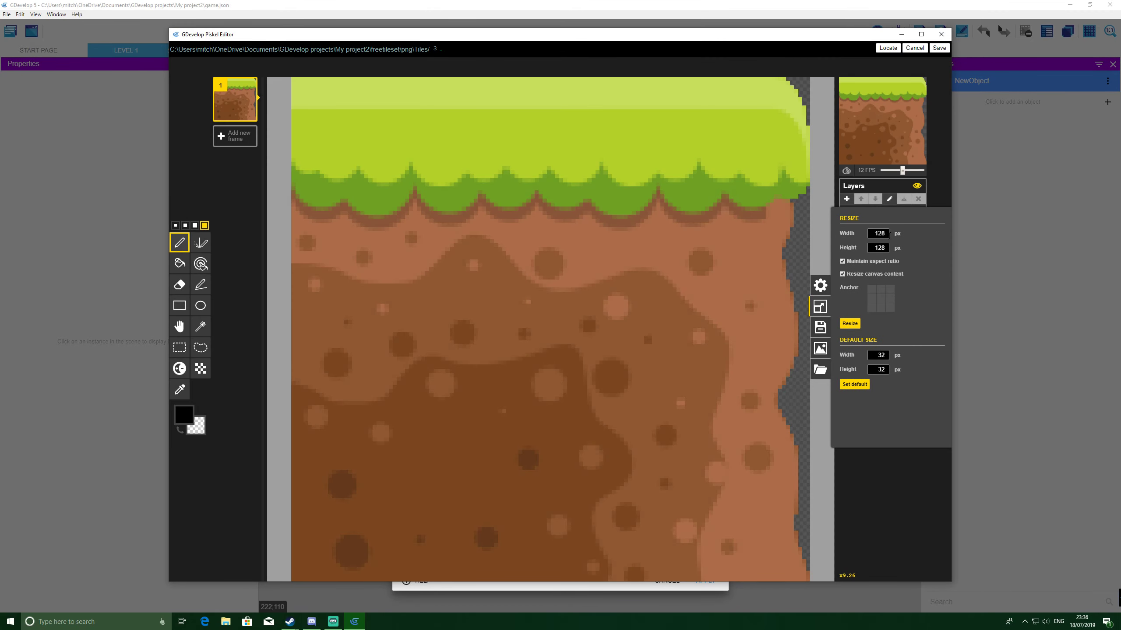
pyautogui.moveTo(888, 234); pyautogui.dragTo(863, 236)
pyautogui.click(849, 323)
pyautogui.click(939, 48)
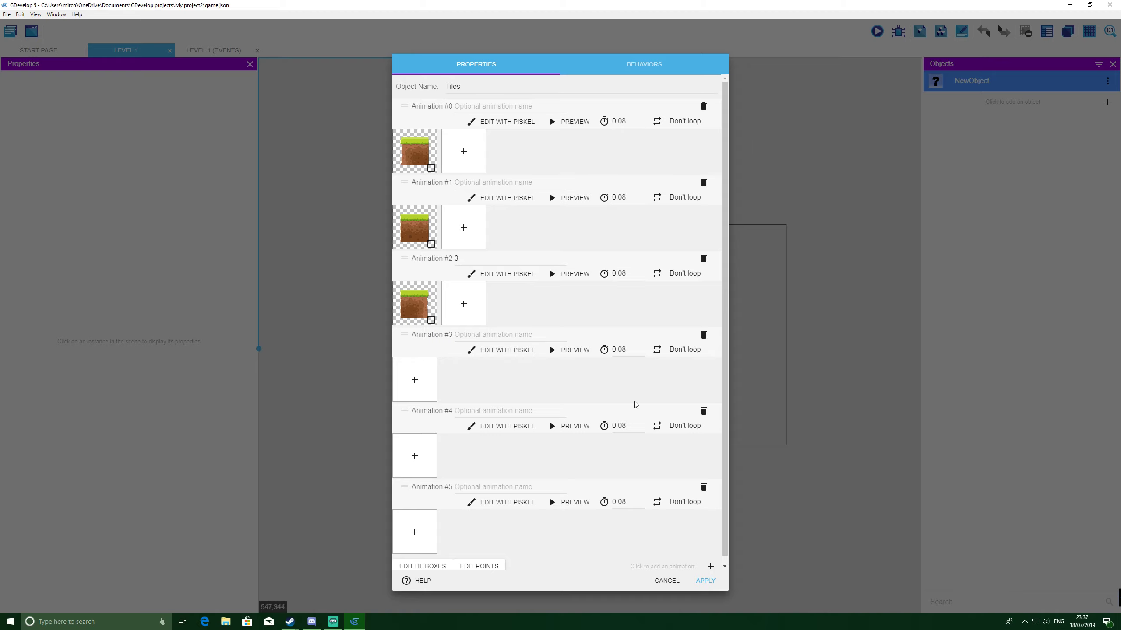
pyautogui.click(706, 581)
# Step: Create a new Sprite object named player and give it one empty animation
pyautogui.click(1107, 102)
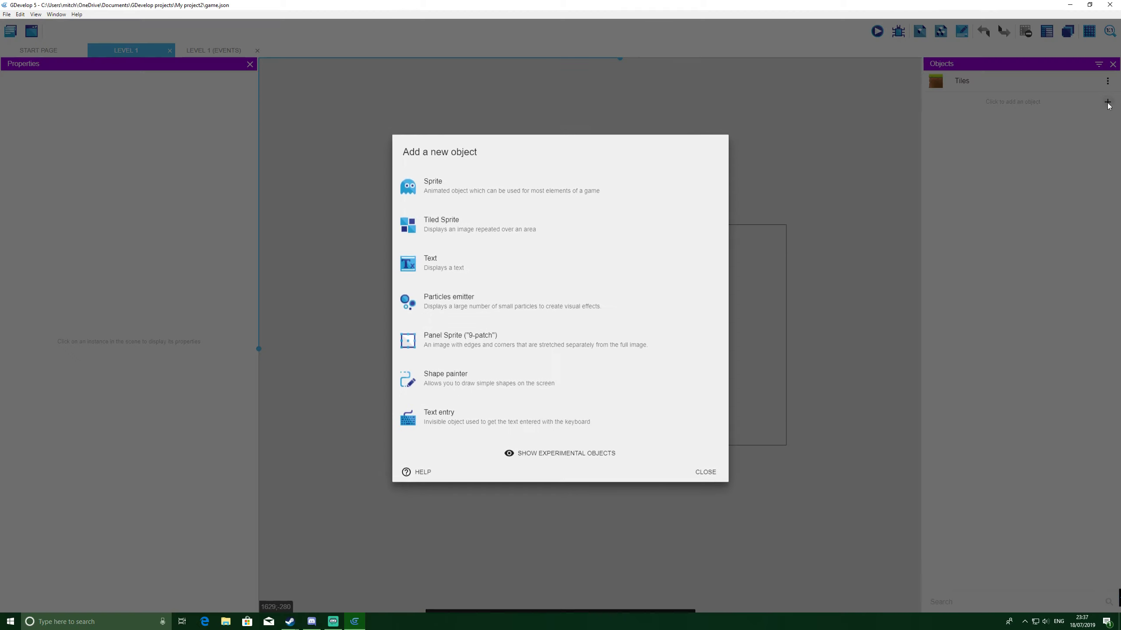
pyautogui.click(455, 193)
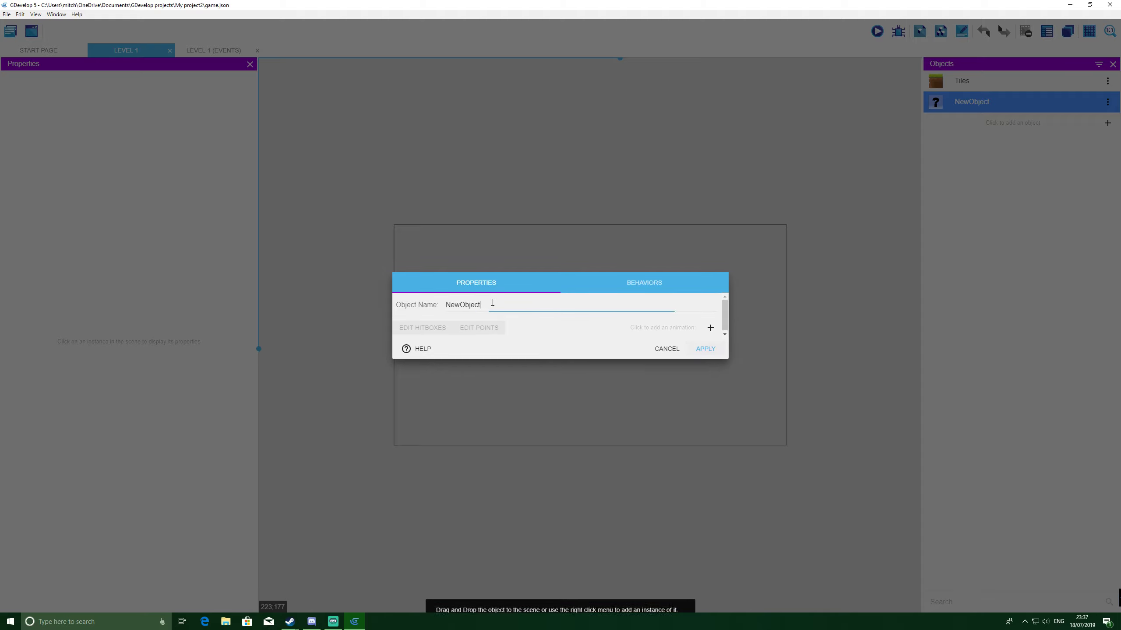
pyautogui.doubleClick(463, 304)
pyautogui.press('BackSpace')
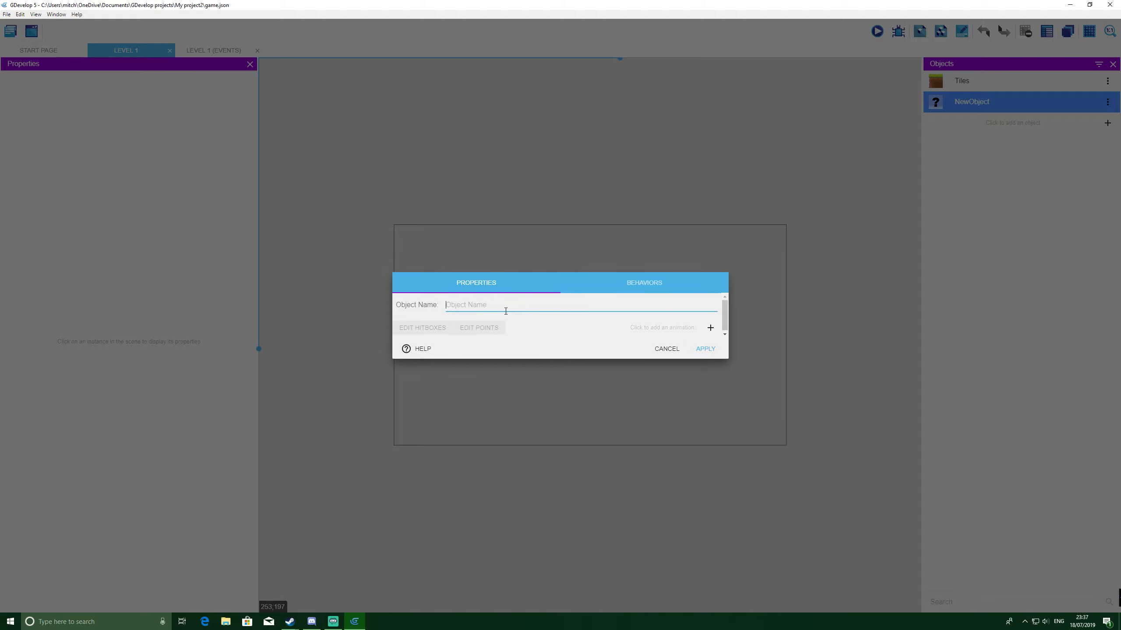
pyautogui.write('player')
pyautogui.click(710, 327)
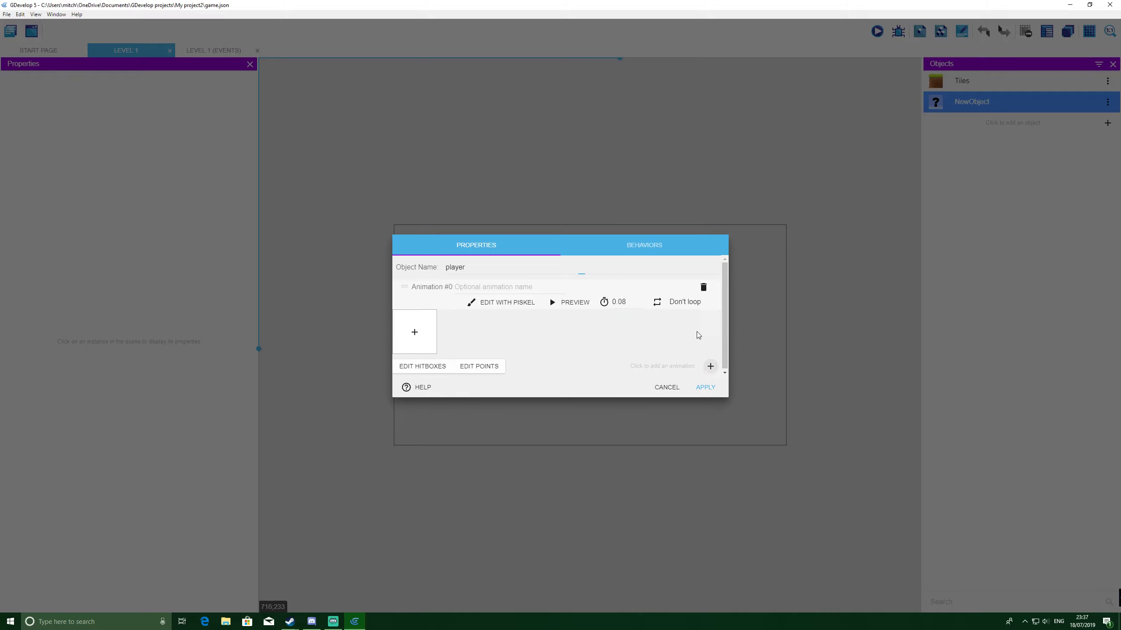
# Step: Start adding a frame to the player's Animation #0 and browse to the ninjaadventurenew/png folder inside 1.Assets on the Projects (D:) drive
pyautogui.click(414, 331)
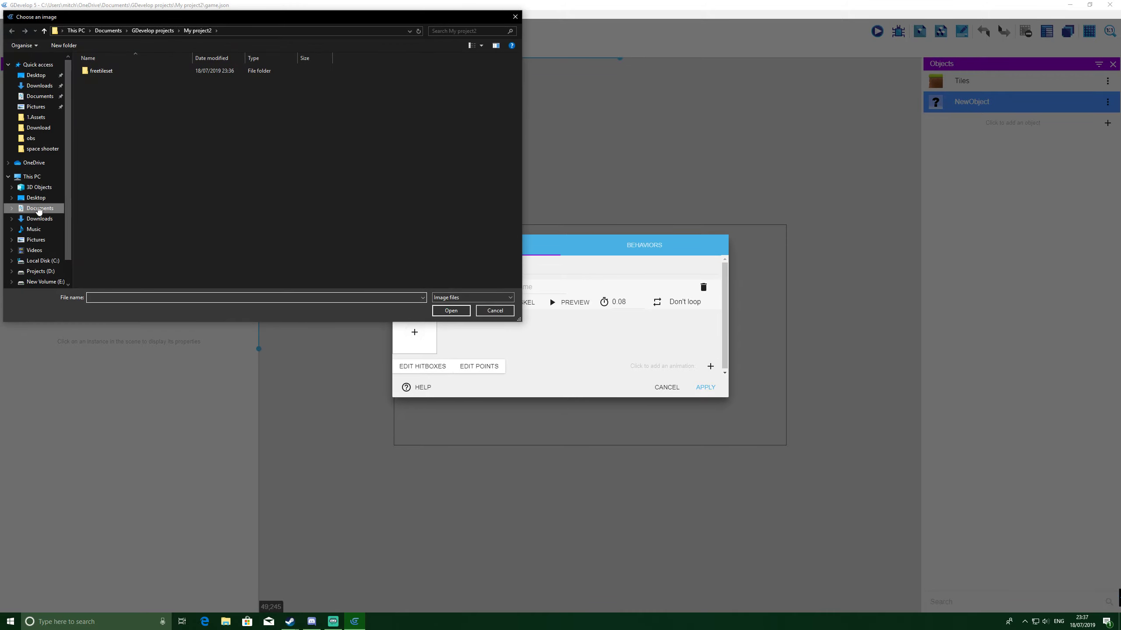
pyautogui.click(44, 271)
pyautogui.doubleClick(99, 71)
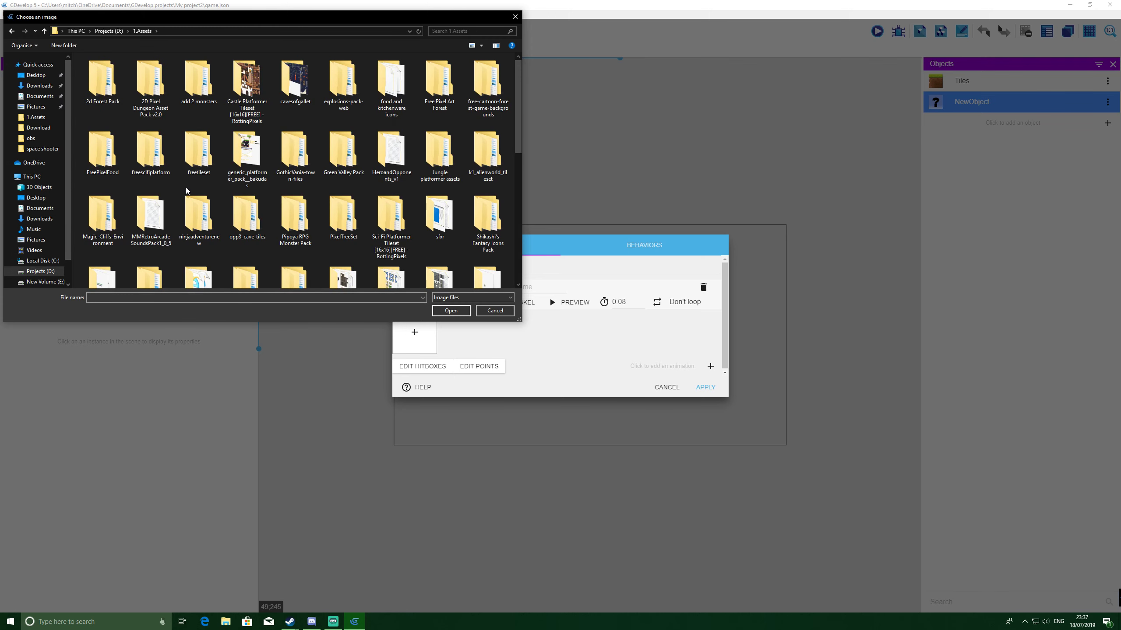
pyautogui.scroll(-3, 192, 159)
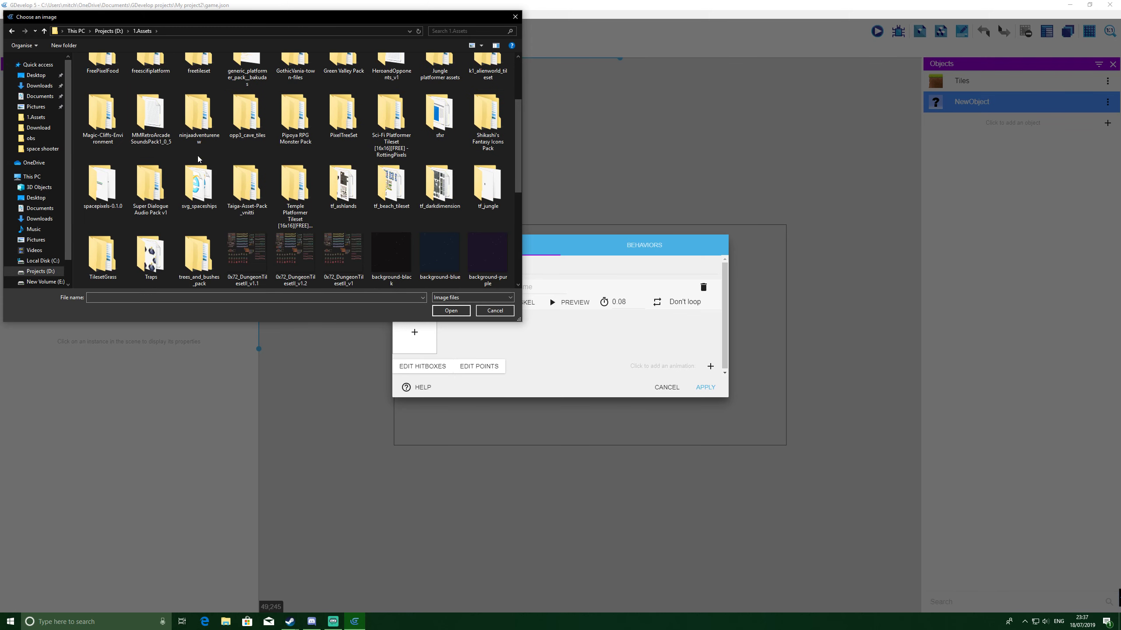
pyautogui.doubleClick(198, 119)
pyautogui.doubleClick(102, 75)
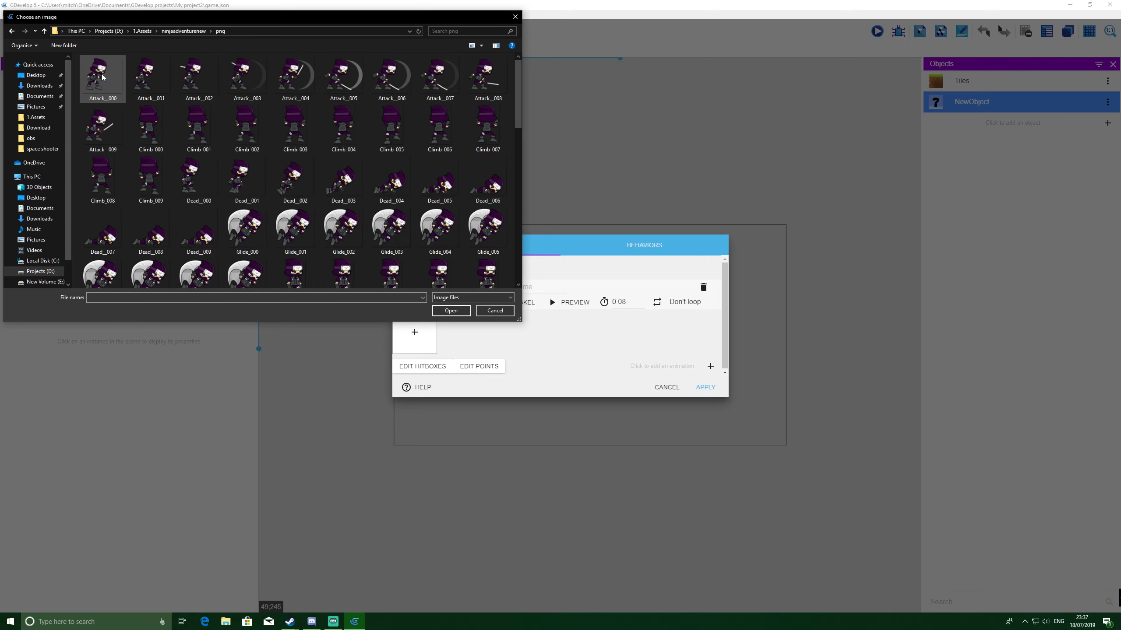
# Step: Copy the png folder from ninjaadventurenew into the My project2 folder
pyautogui.click(11, 31)
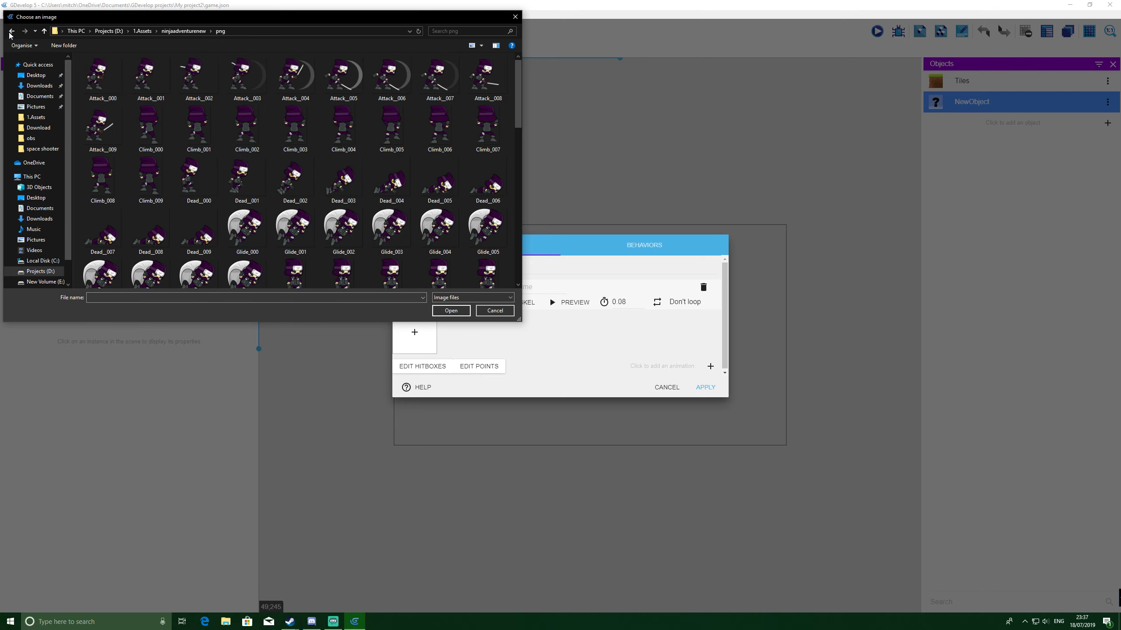
pyautogui.rightClick(86, 69)
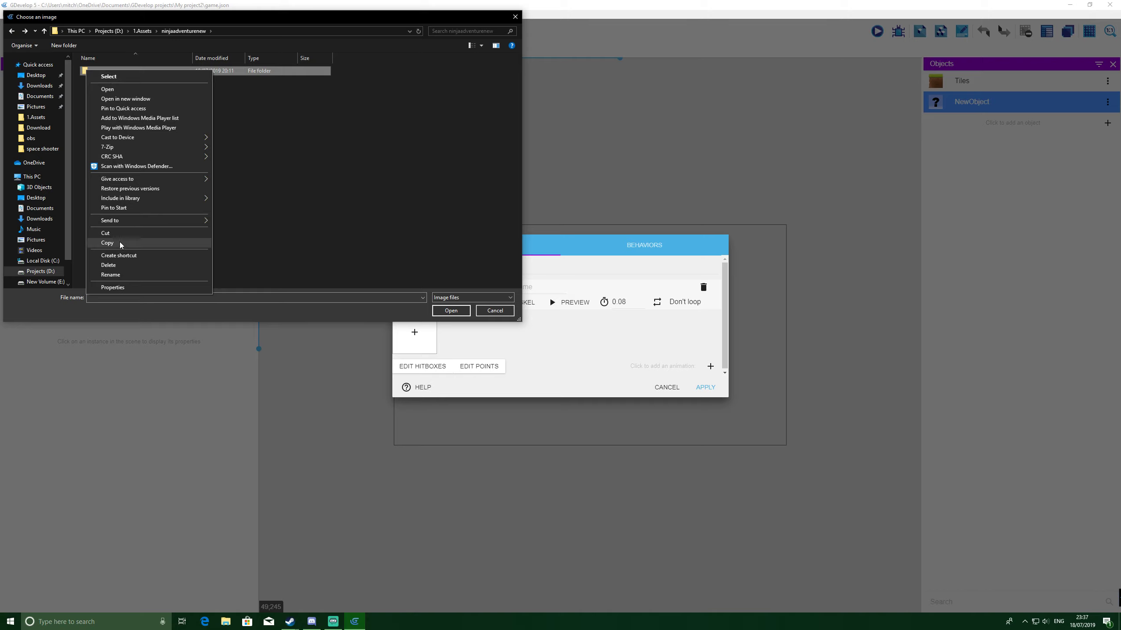
pyautogui.click(107, 242)
pyautogui.click(13, 32)
pyautogui.click(13, 32)
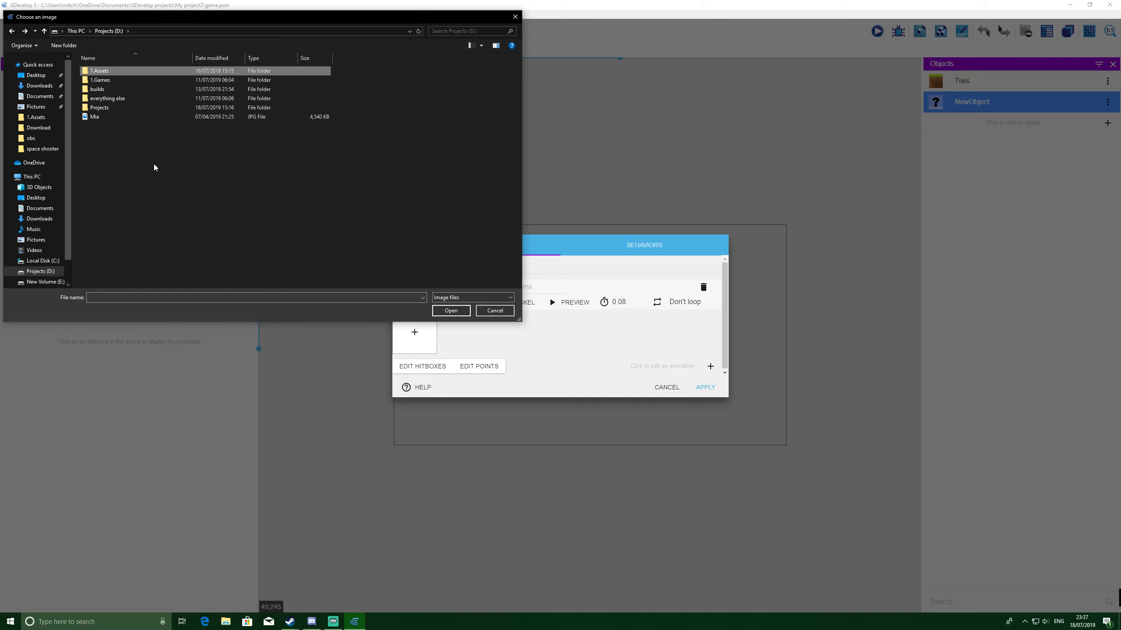
pyautogui.click(13, 32)
pyautogui.rightClick(145, 143)
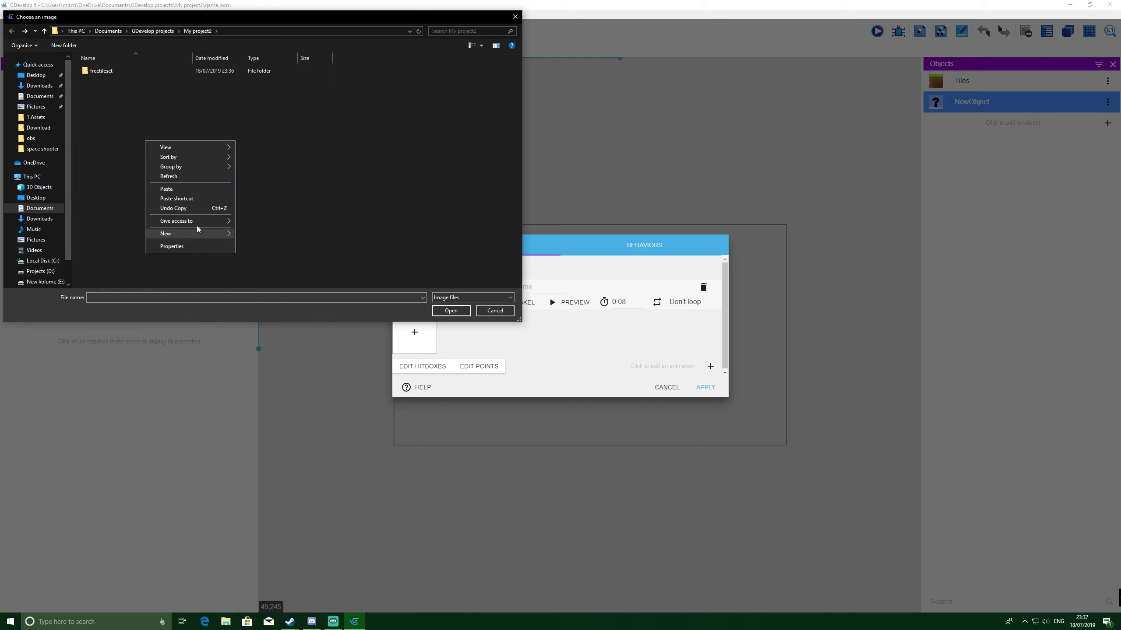
pyautogui.click(189, 190)
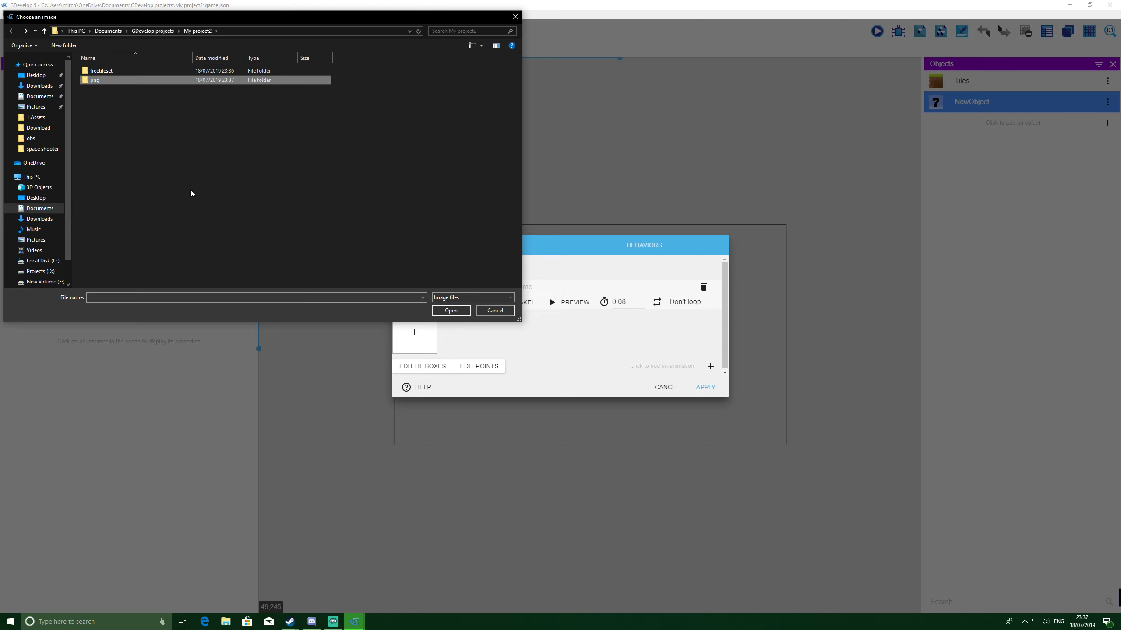
# Step: Add images Idle__000-1 to Idle__000-10 from My project2/png as the frames of the player's Animation #0, and apply the object
pyautogui.doubleClick(95, 80)
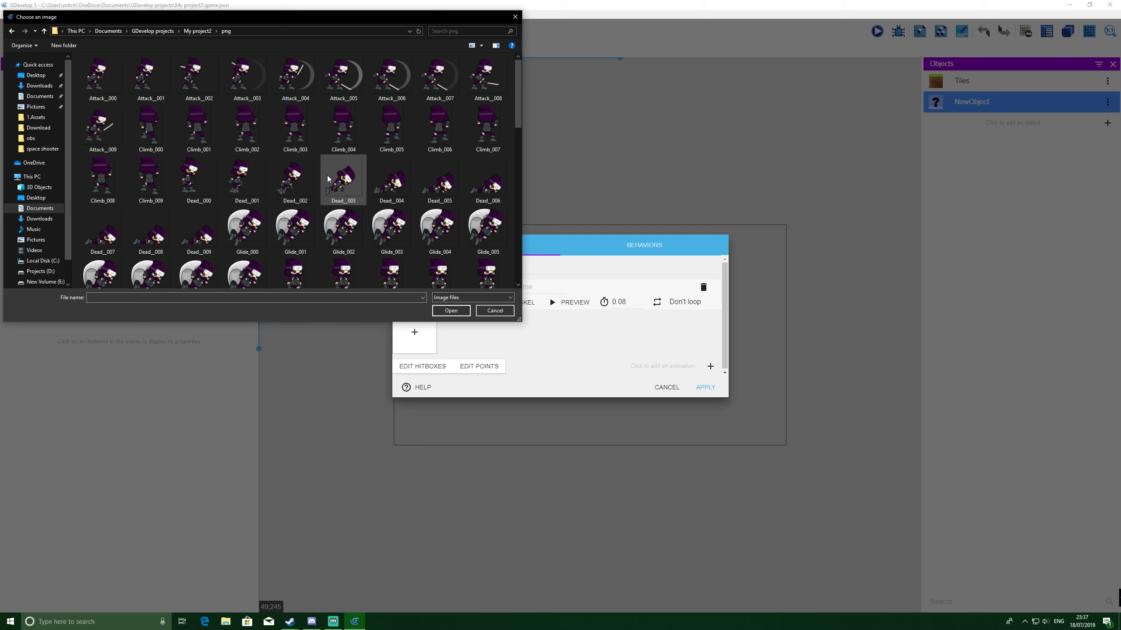
pyautogui.scroll(-5, 330, 181)
pyautogui.scroll(-3, 339, 186)
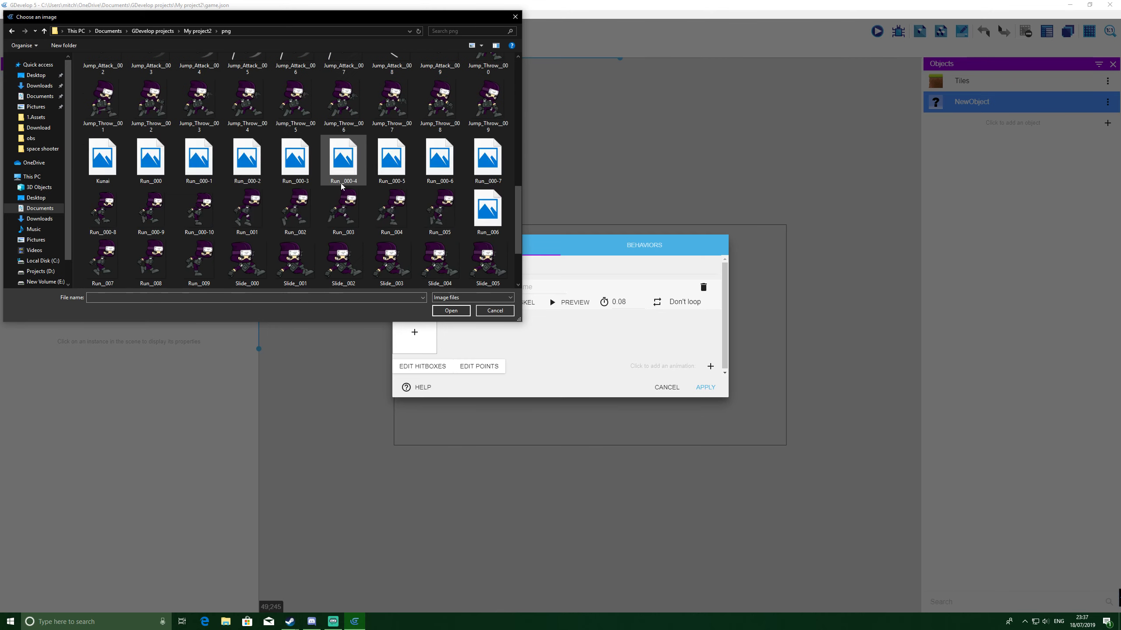
pyautogui.scroll(9, 344, 186)
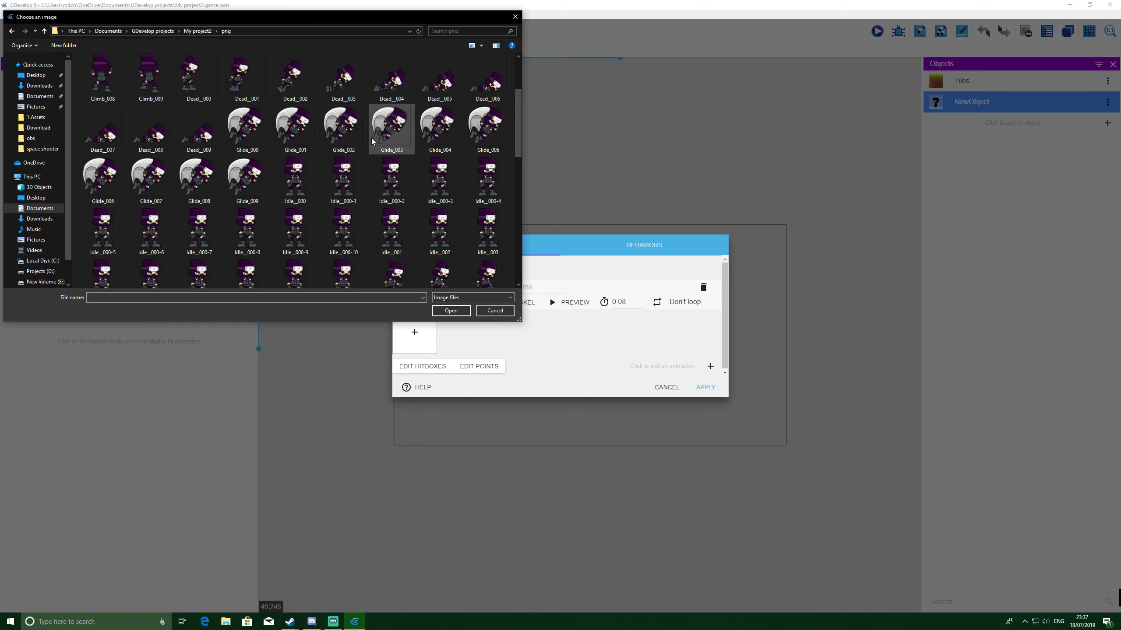
pyautogui.click(296, 181)
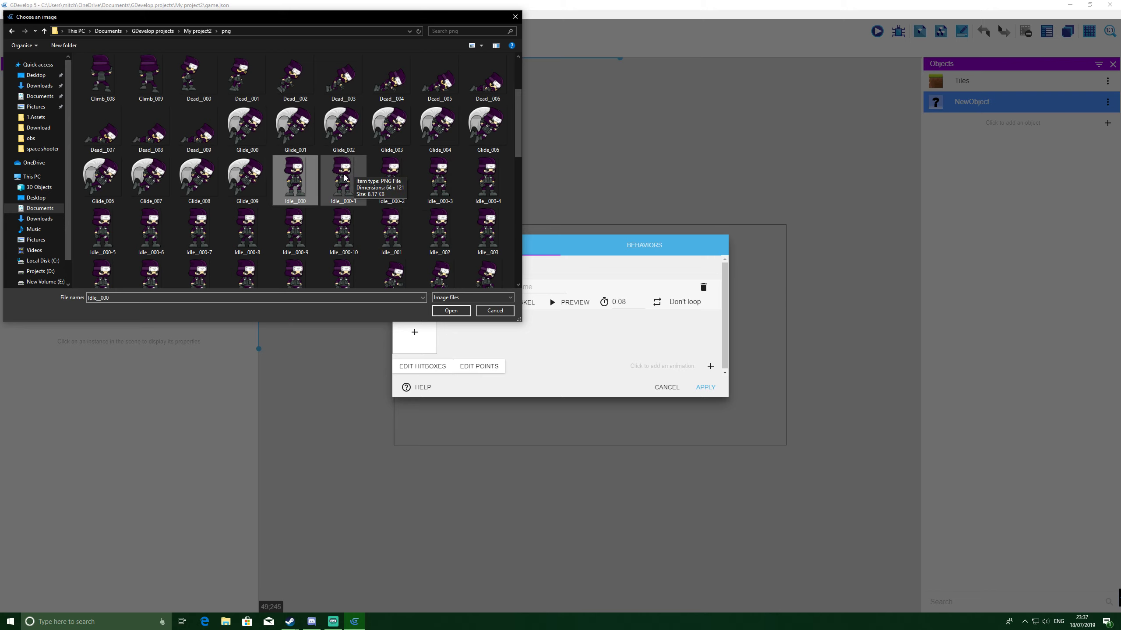
pyautogui.keyDown('shift'); pyautogui.click(353, 233); pyautogui.keyUp('shift')
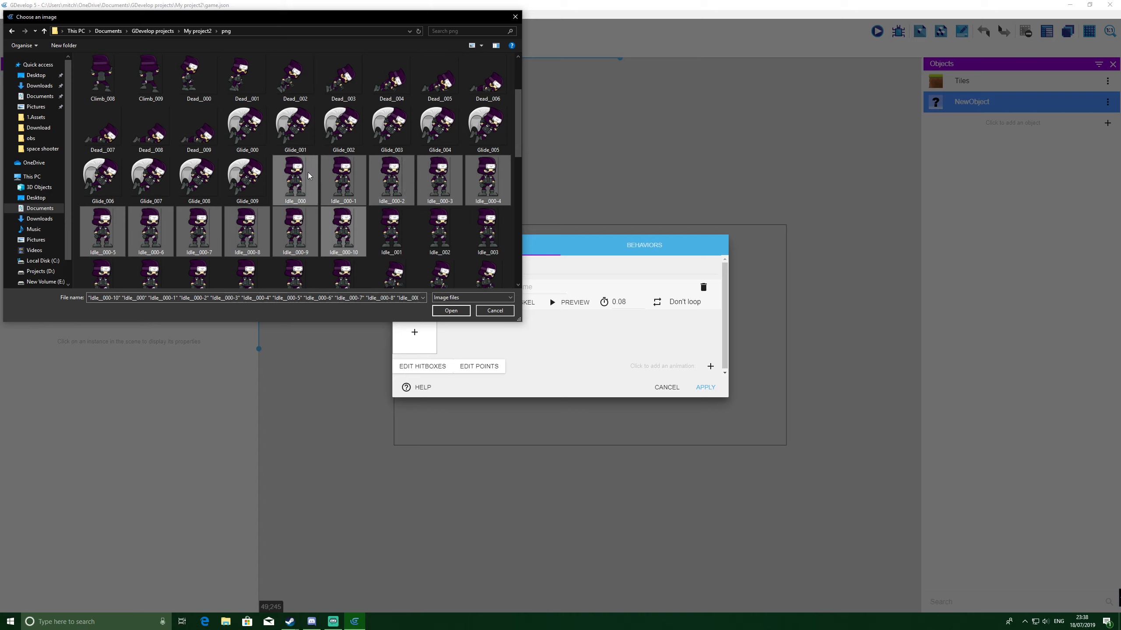
pyautogui.click(348, 179)
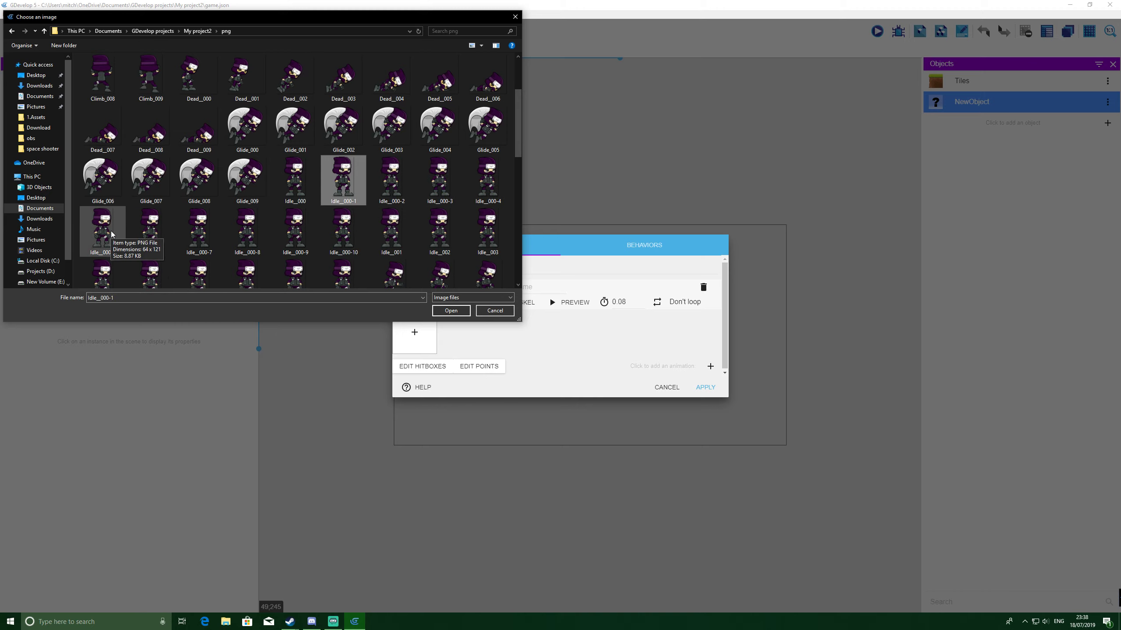
pyautogui.keyDown('shift'); pyautogui.click(343, 230); pyautogui.keyUp('shift')
pyautogui.click(450, 310)
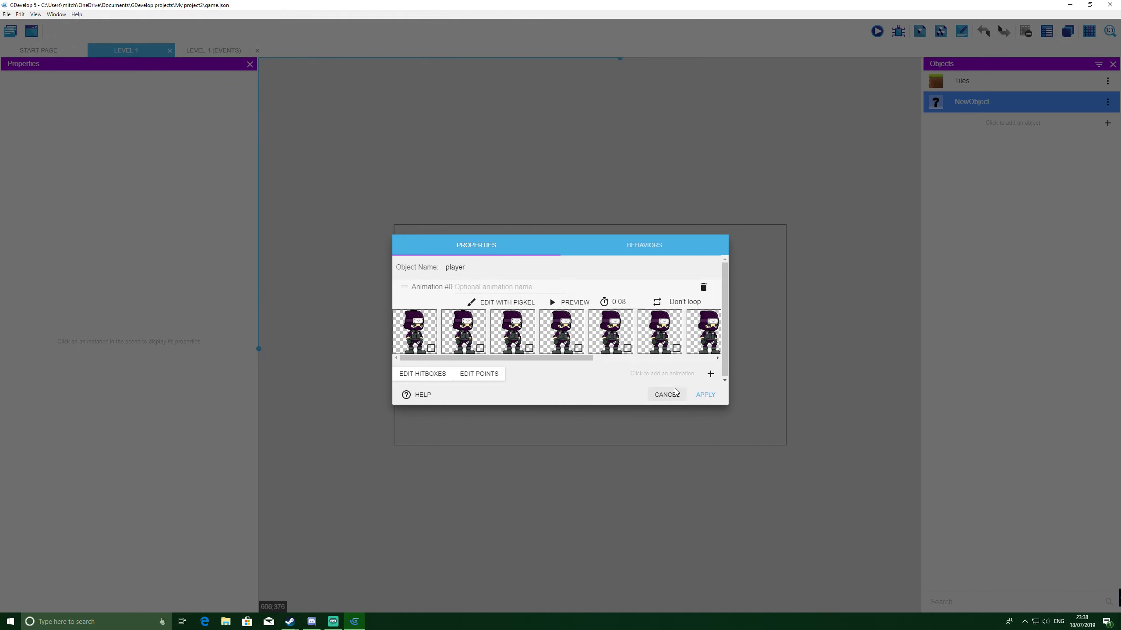
pyautogui.click(705, 394)
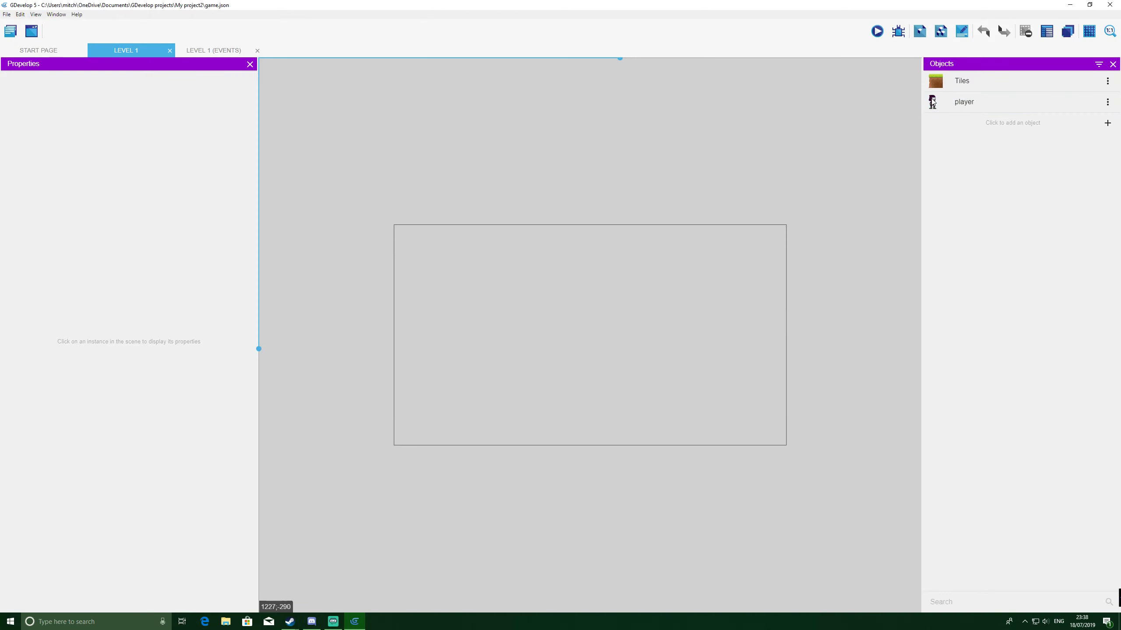
# Step: Place a player instance at about X 152, Y 197 and a Tiles instance at about X 75, Y 394 in the scene
pyautogui.moveTo(948, 101); pyautogui.dragTo(461, 311)
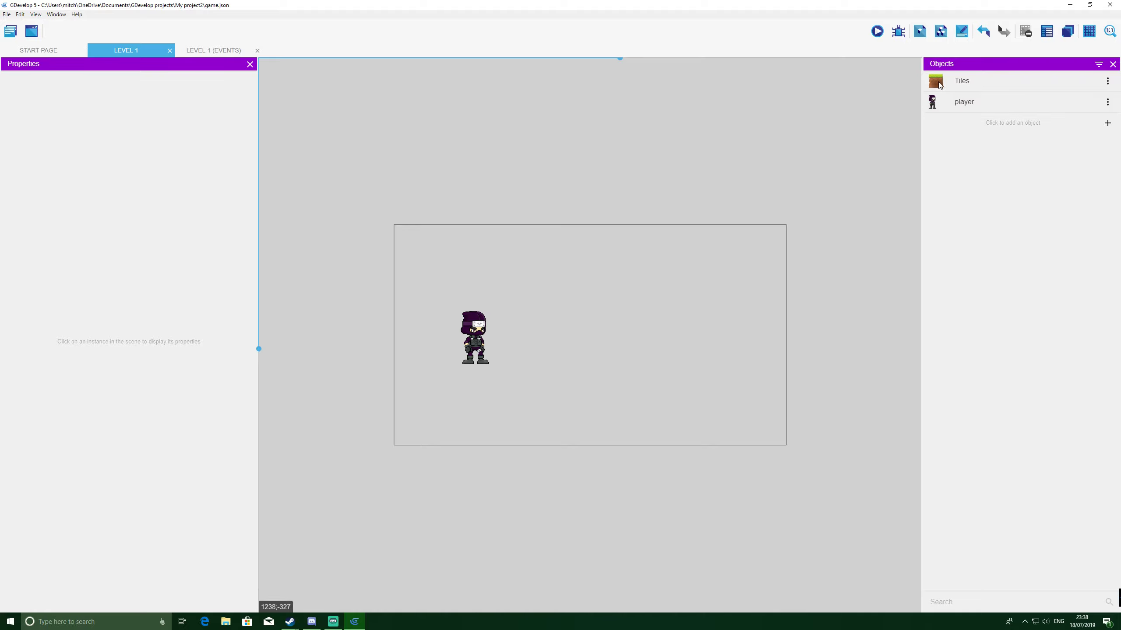
pyautogui.moveTo(939, 85); pyautogui.dragTo(426, 397)
# Step: Shrink the player instance to about 37 by 71 and stand it on the ground tile at about X 83, Y 331
pyautogui.click(475, 331)
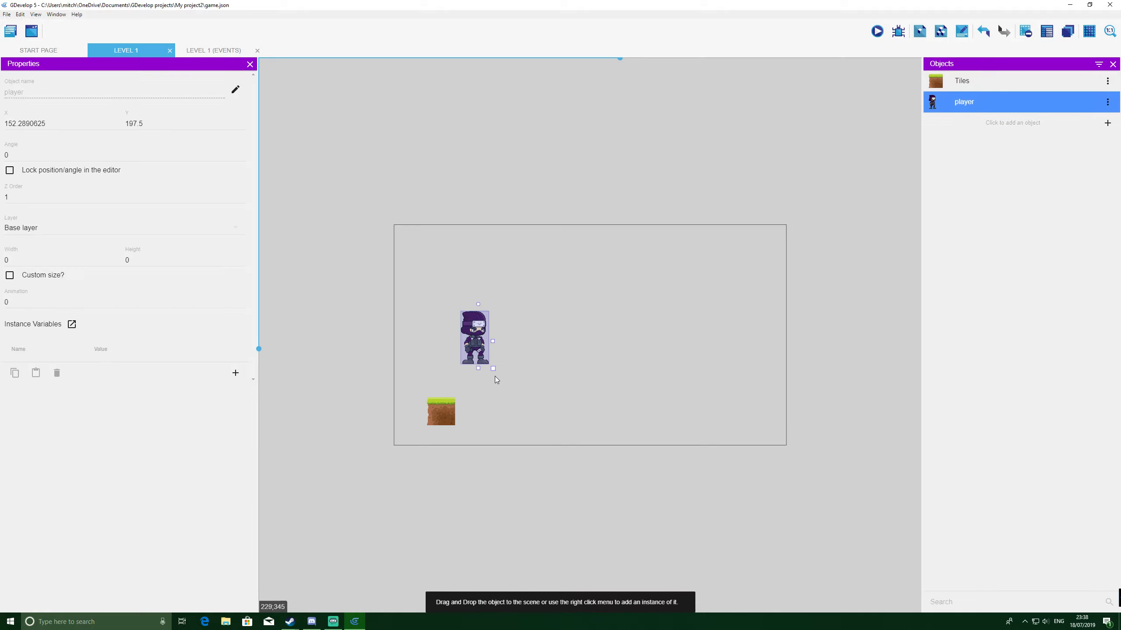
pyautogui.moveTo(493, 369); pyautogui.dragTo(478, 338)
pyautogui.moveTo(444, 386)
pyautogui.mouseDown()
pyautogui.moveTo(435, 390)
pyautogui.moveTo(451, 408)
pyautogui.moveTo(438, 353)
pyautogui.moveTo(444, 380)
pyautogui.moveTo(452, 376)
pyautogui.moveTo(439, 365)
pyautogui.moveTo(440, 390)
pyautogui.mouseUp()
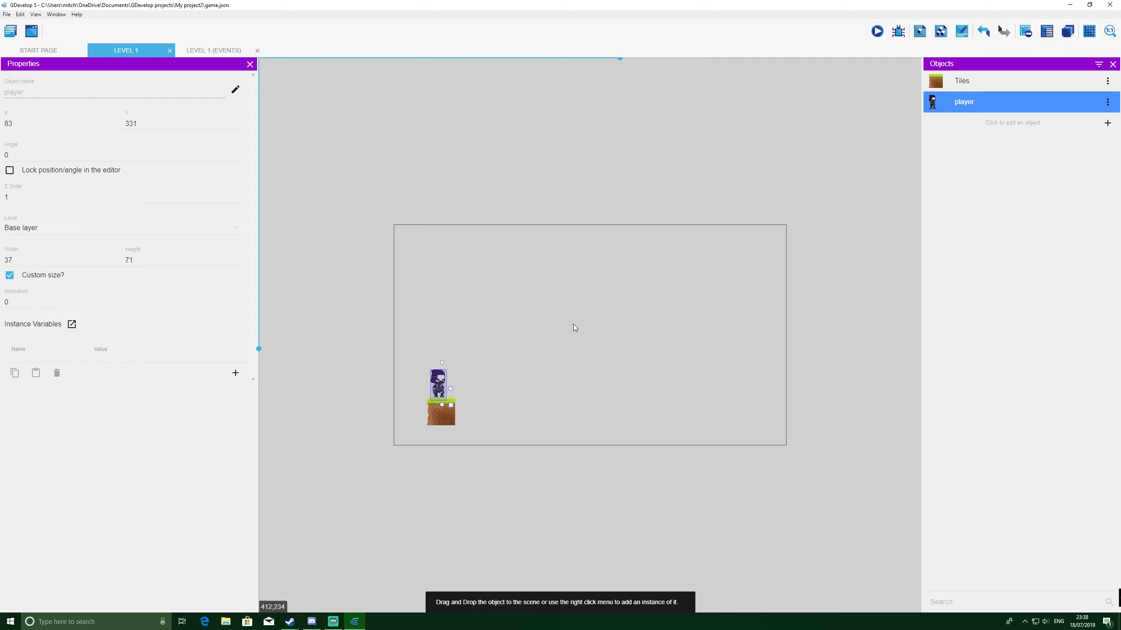
# Step: Set the player instance's Z order to 100 to bring it in front of the ground tile
pyautogui.click(442, 412)
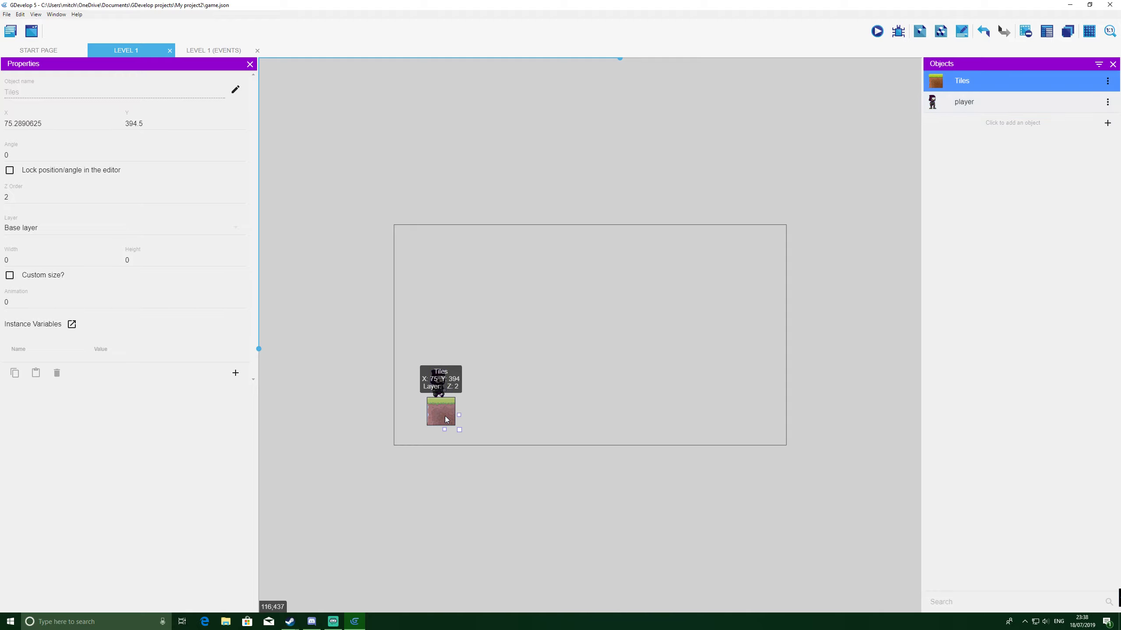
pyautogui.click(439, 385)
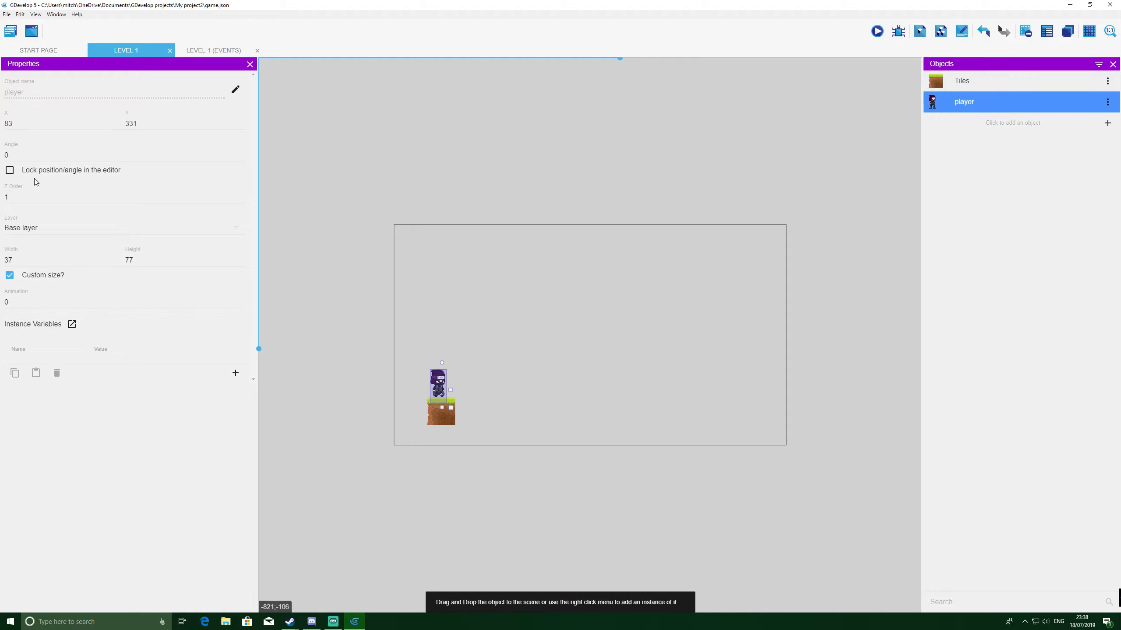
pyautogui.click(27, 198)
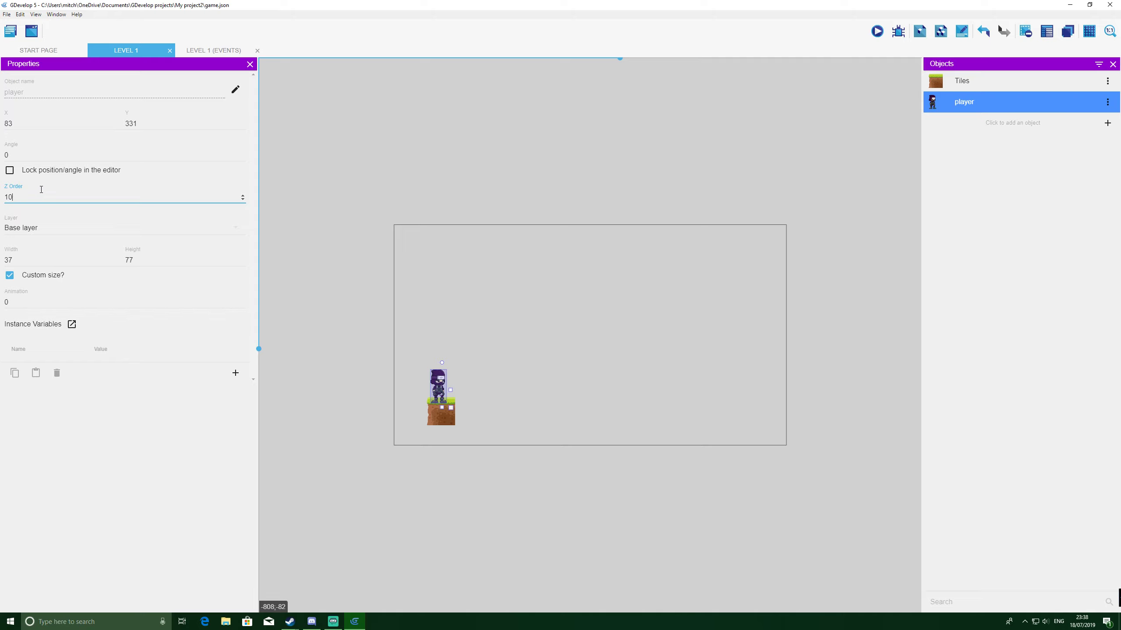
pyautogui.click(419, 362)
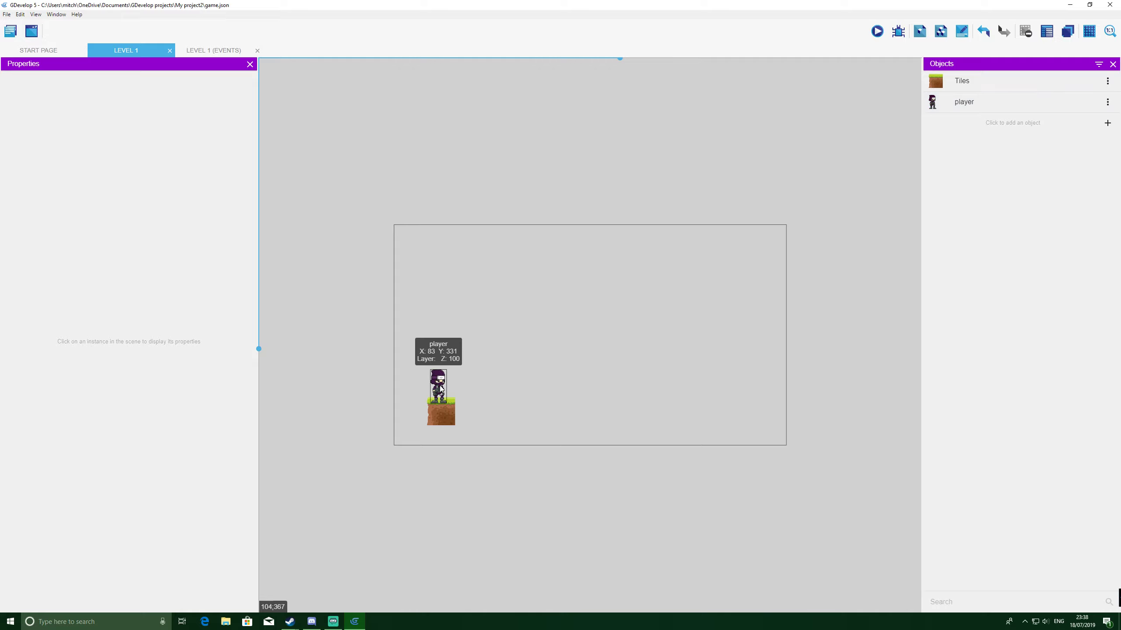
# Step: Reposition the player instance on the ground tile at about X 84, Y 325 and preview the scene
pyautogui.moveTo(441, 386); pyautogui.dragTo(441, 381)
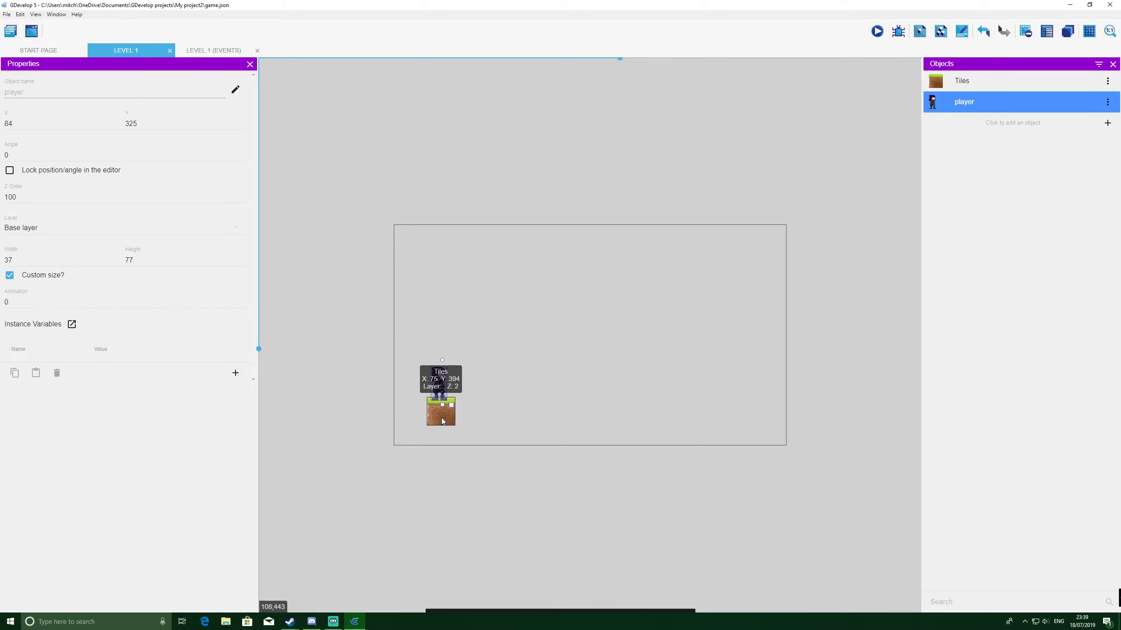
pyautogui.click(876, 32)
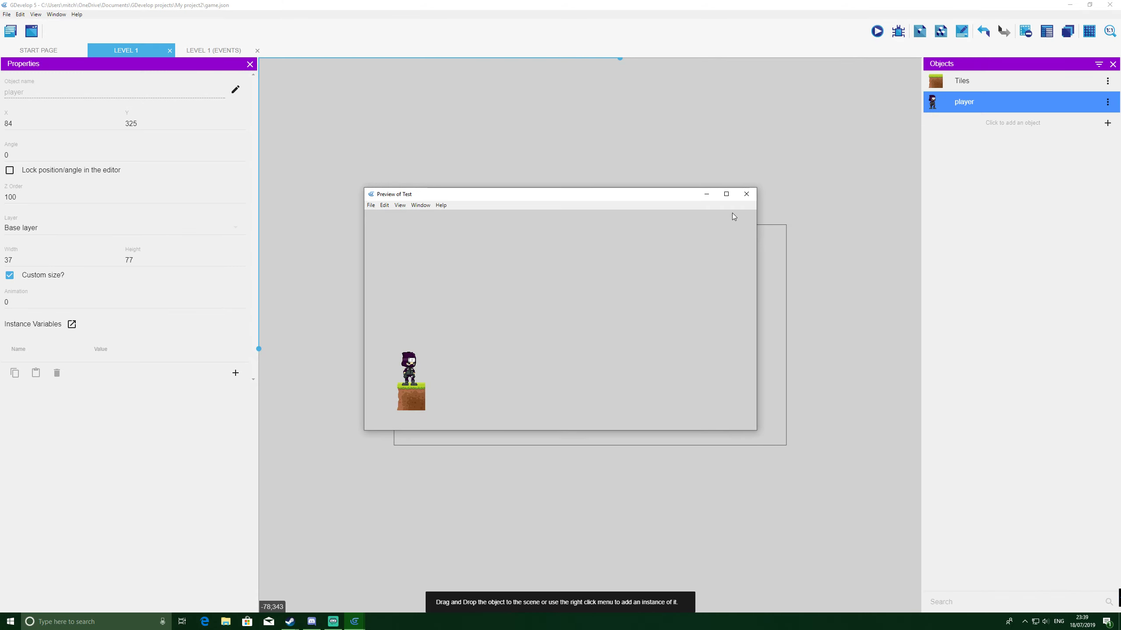
pyautogui.click(745, 193)
# Step: Slow the player's Animation #0 to 7 FPS, apply the object, and preview the scene
pyautogui.doubleClick(954, 104)
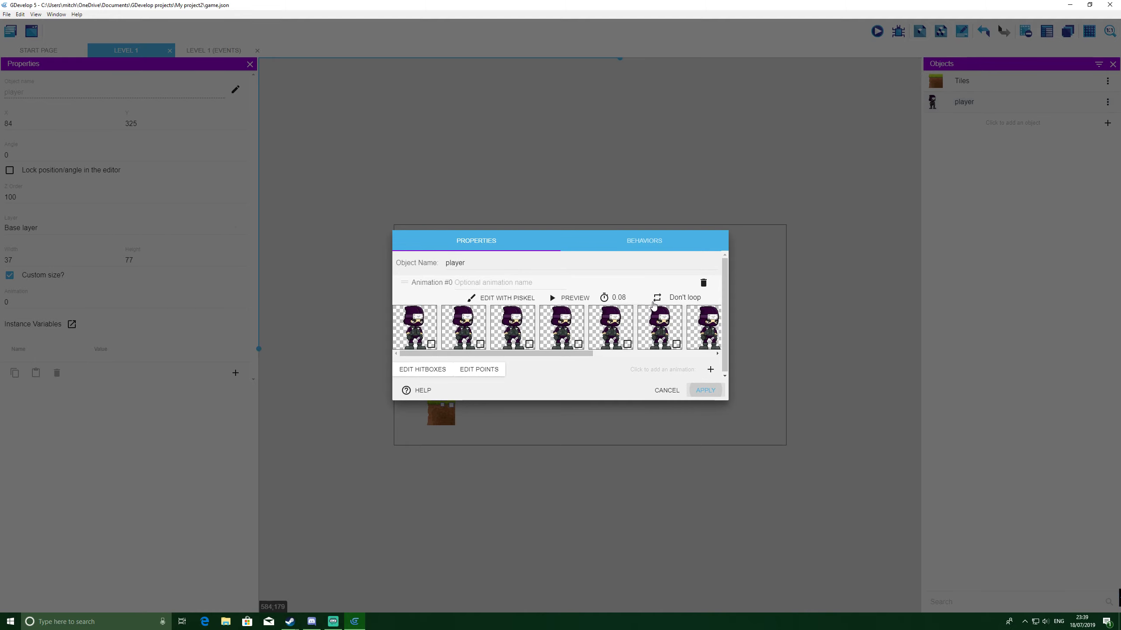
pyautogui.click(503, 298)
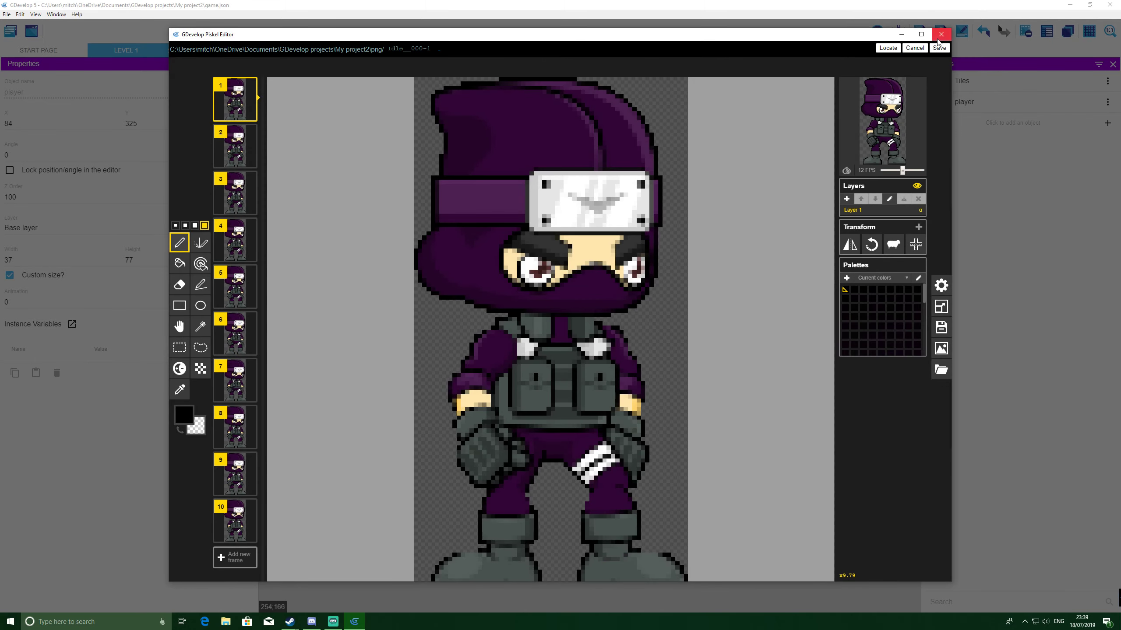
pyautogui.click(941, 34)
pyautogui.click(571, 303)
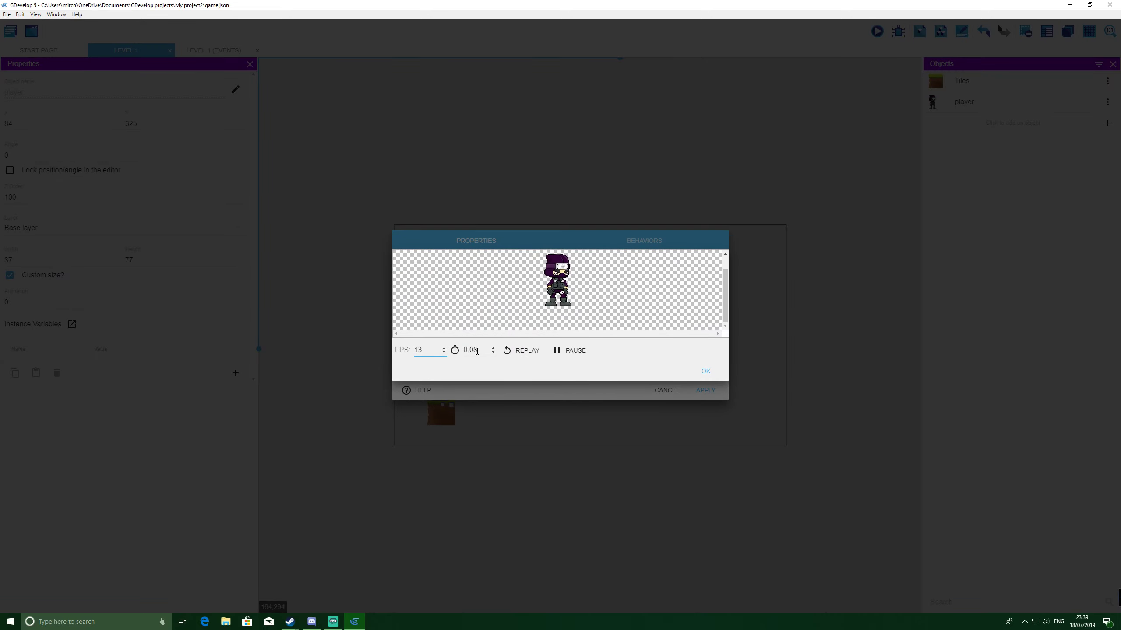
pyautogui.click(444, 353)
pyautogui.click(444, 353)
pyautogui.click(444, 353)
pyautogui.click(444, 353)
pyautogui.click(444, 353)
pyautogui.click(444, 353)
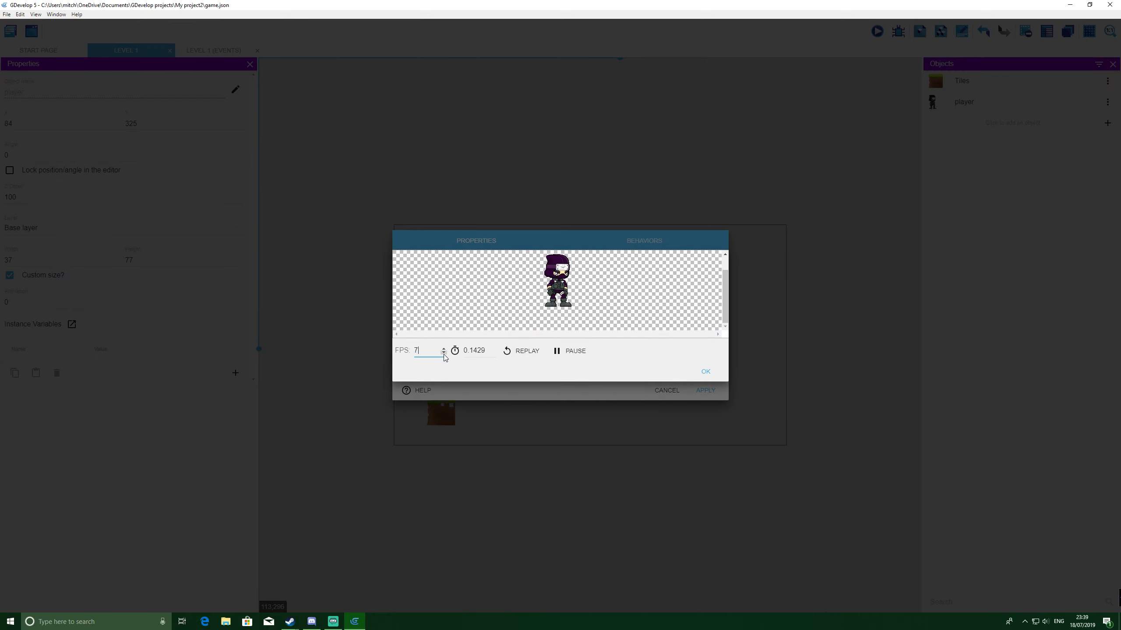
pyautogui.click(705, 371)
pyautogui.click(705, 390)
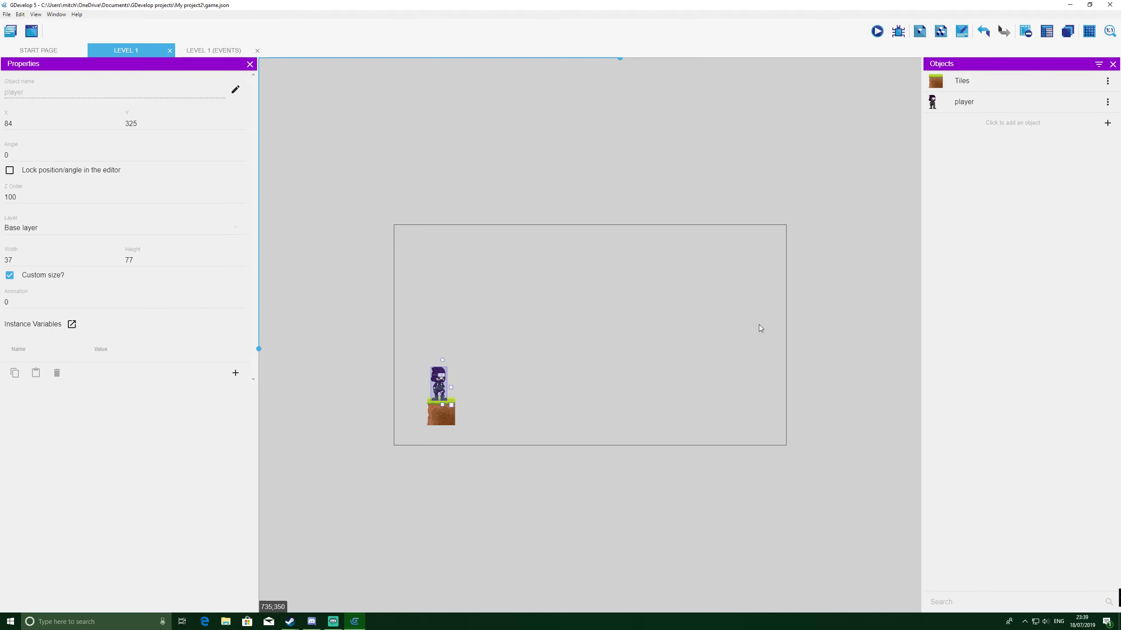
pyautogui.click(877, 31)
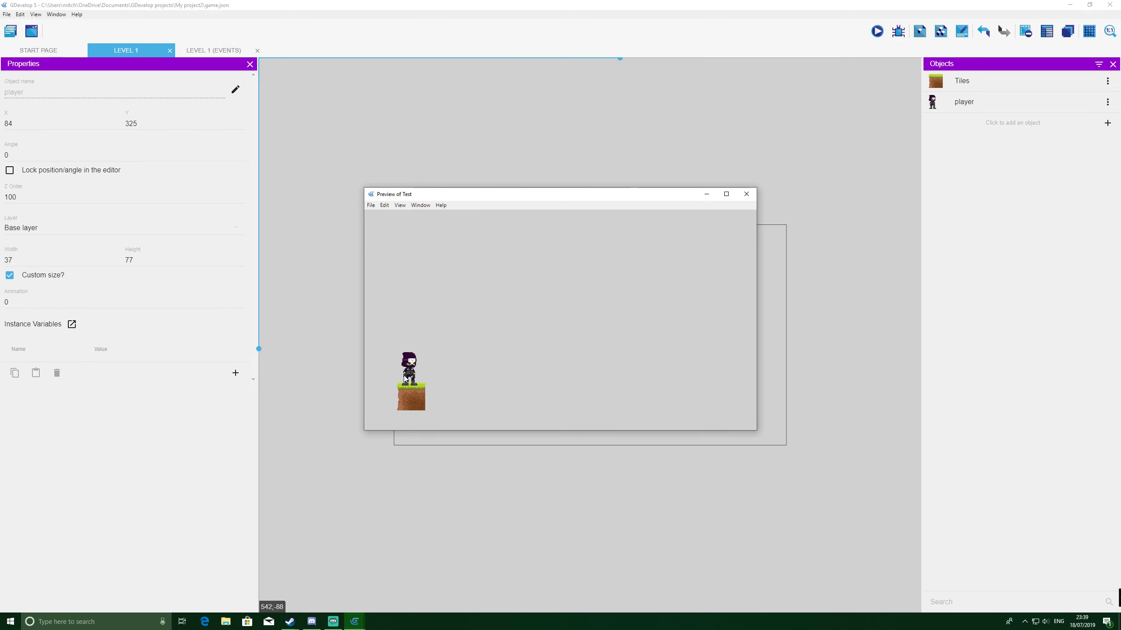
pyautogui.click(746, 194)
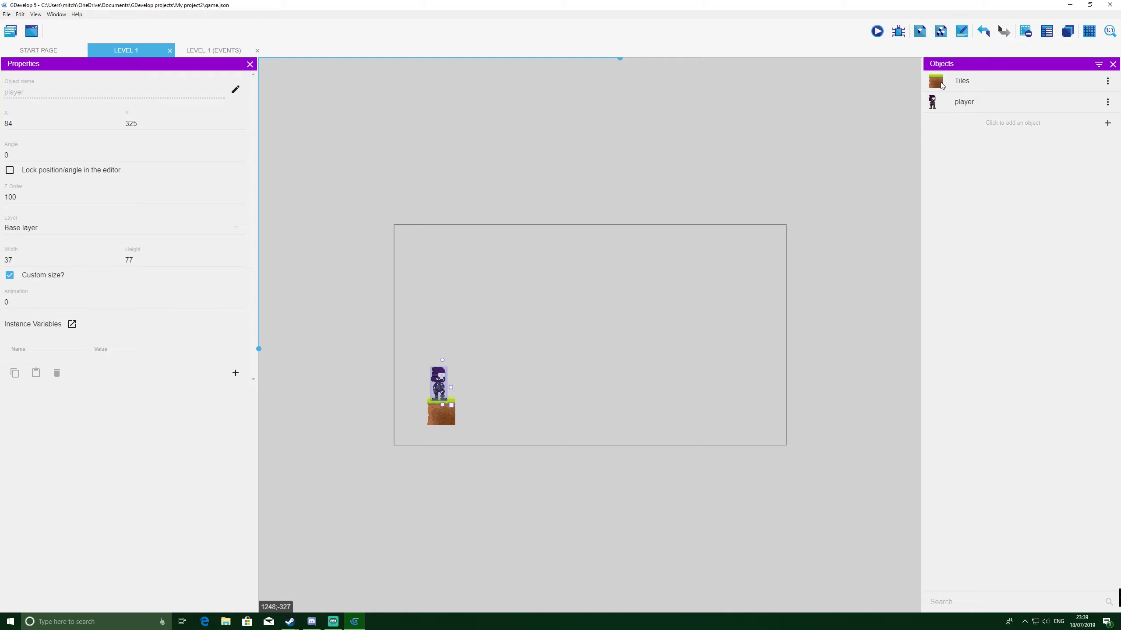
# Step: Place a Tiles instance above the scene frame at about X -59, Y -93, and duplicate it twice along a row at about X 35 and X 132
pyautogui.moveTo(938, 80); pyautogui.dragTo(428, 201)
pyautogui.press('Delete')
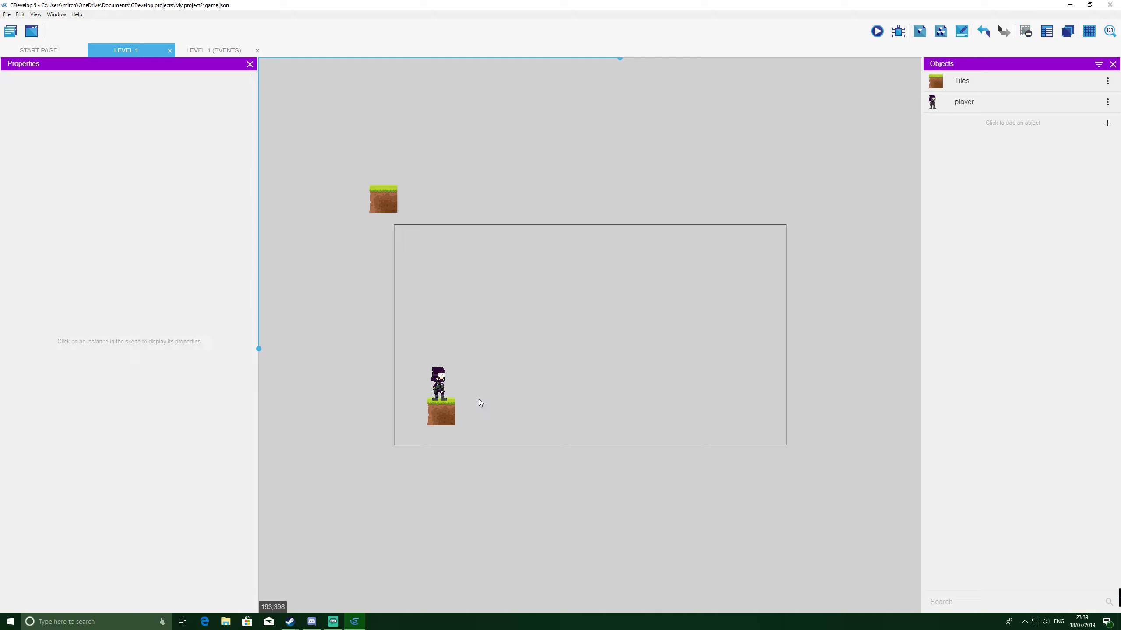
pyautogui.click(387, 199)
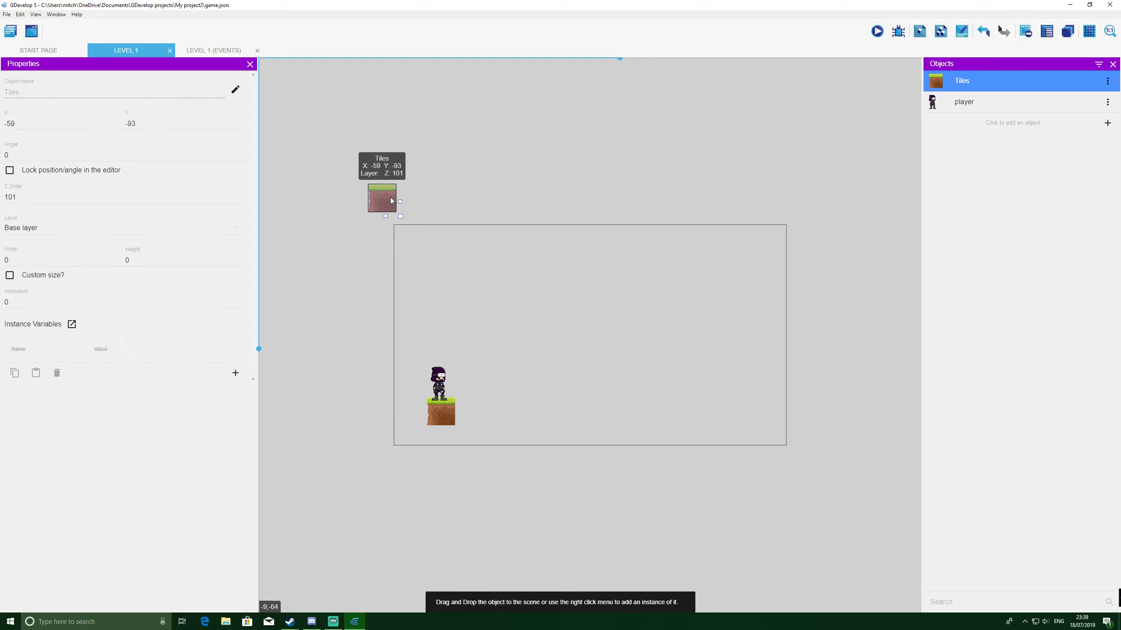
pyautogui.keyDown('ctrl'); pyautogui.moveTo(383, 202); pyautogui.dragTo(469, 203); pyautogui.keyUp('ctrl')
# Step: Copy the third tile of the row above the scene frame and paste three more instances beside it
pyautogui.rightClick(469, 202)
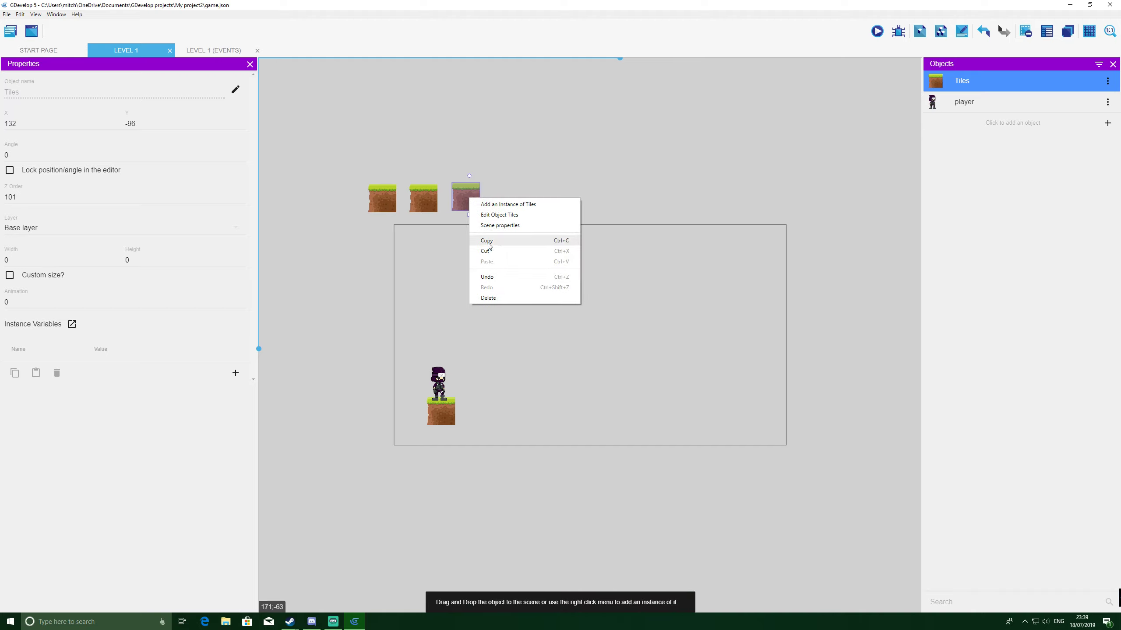
pyautogui.click(486, 240)
pyautogui.rightClick(509, 200)
pyautogui.click(538, 262)
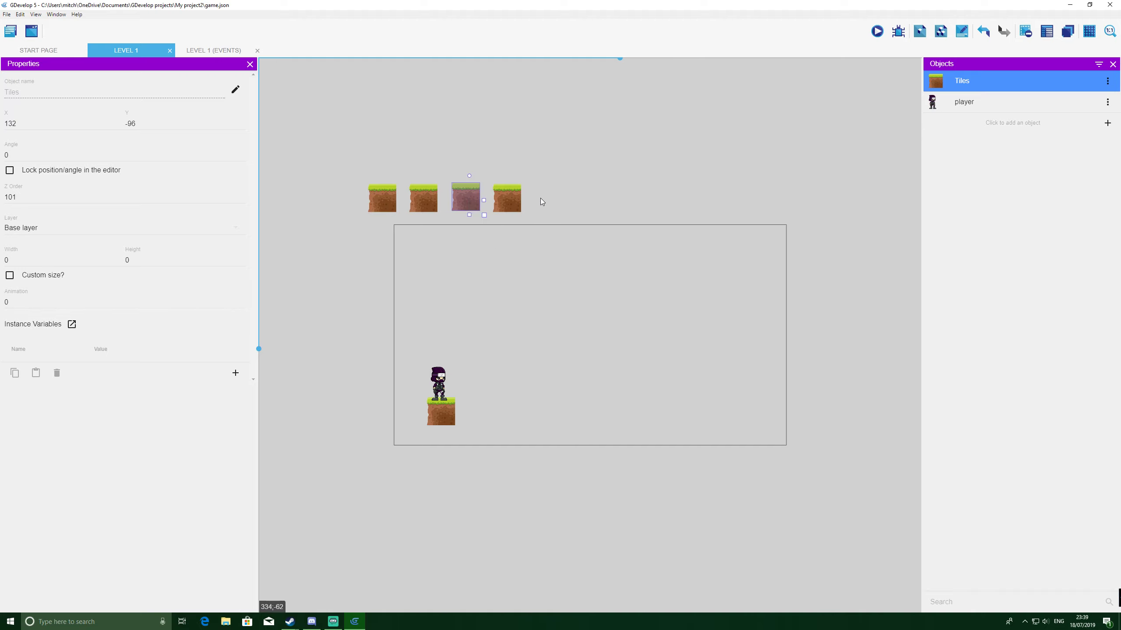
pyautogui.hotkey('ctrl', 'v')
pyautogui.hotkey('ctrl', 'v')
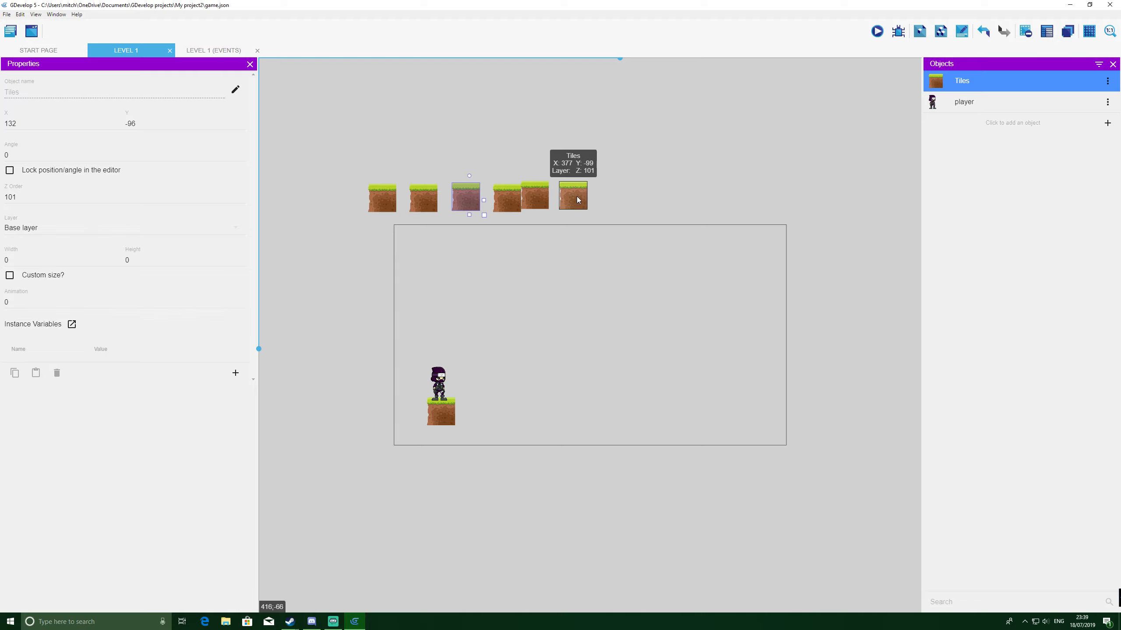
pyautogui.moveTo(562, 199)
pyautogui.mouseDown()
pyautogui.moveTo(600, 199)
pyautogui.moveTo(566, 195)
pyautogui.mouseUp()
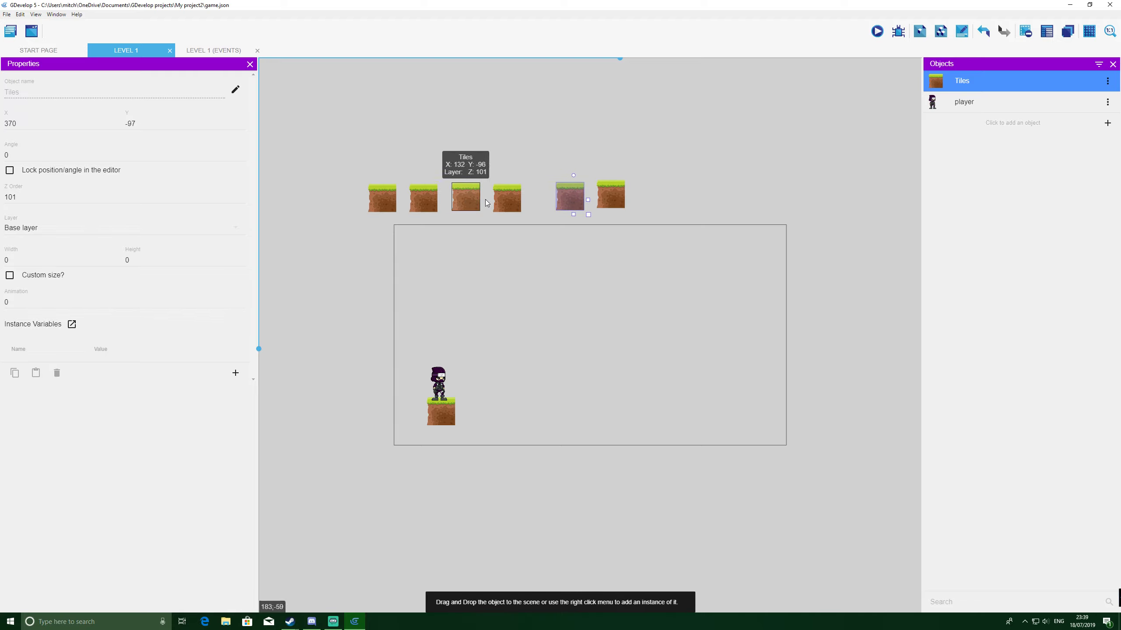
# Step: Delete the last two pasted tiles from the end of the row
pyautogui.click(389, 197)
pyautogui.click(607, 193)
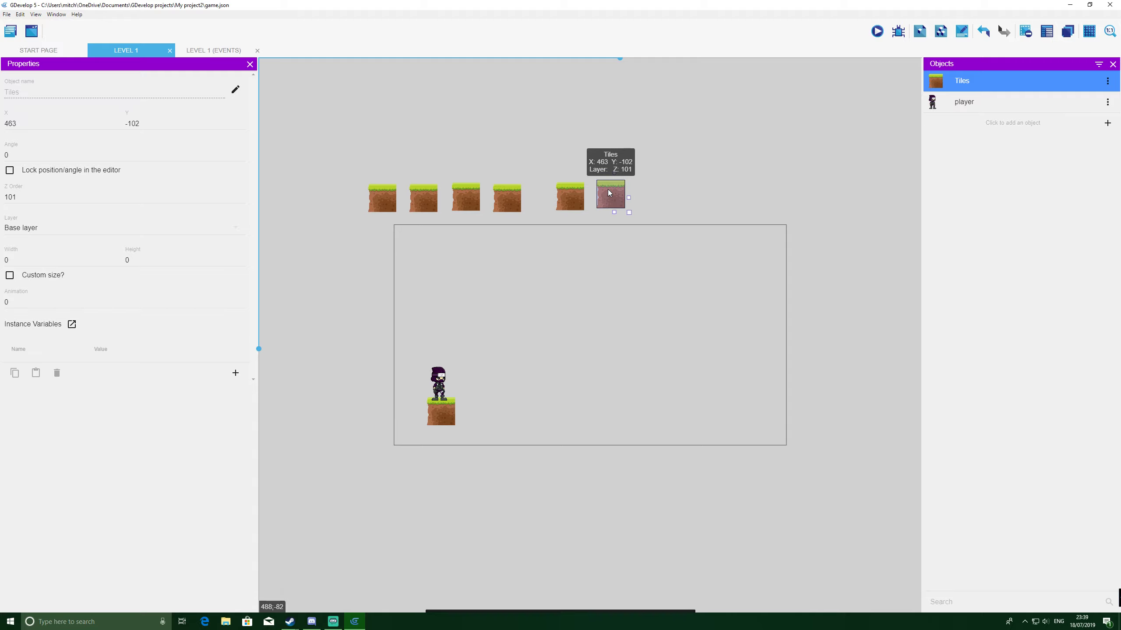
pyautogui.press('Delete')
pyautogui.click(570, 198)
pyautogui.press('Delete')
# Step: Review the Tiles object's list of animations and delete the fourth tile from the row above the scene frame
pyautogui.click(387, 201)
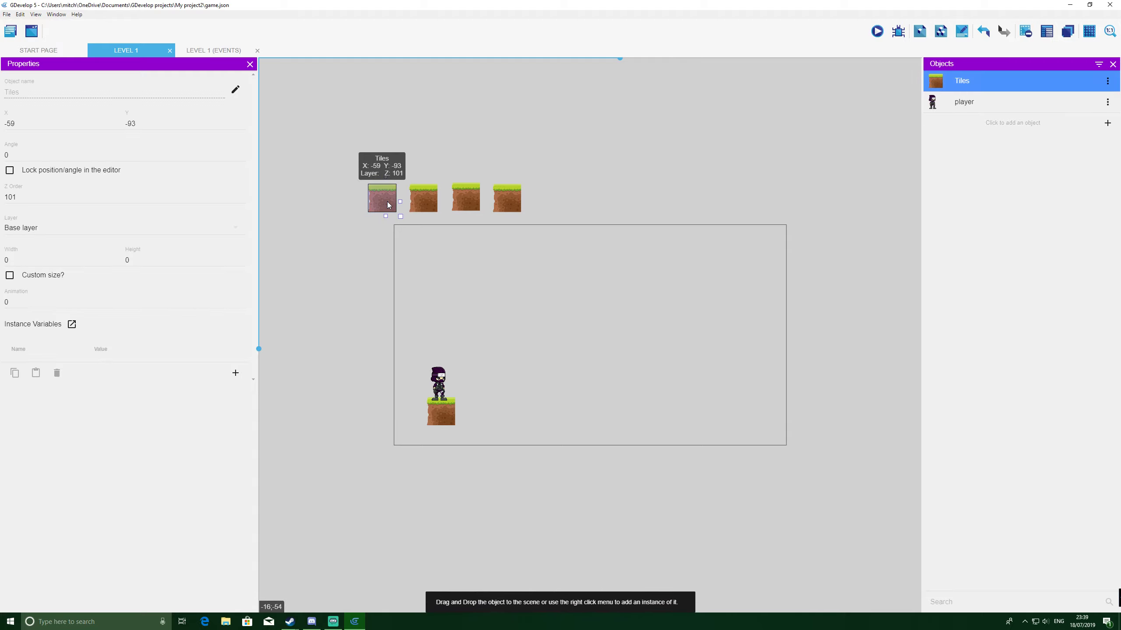
pyautogui.click(426, 204)
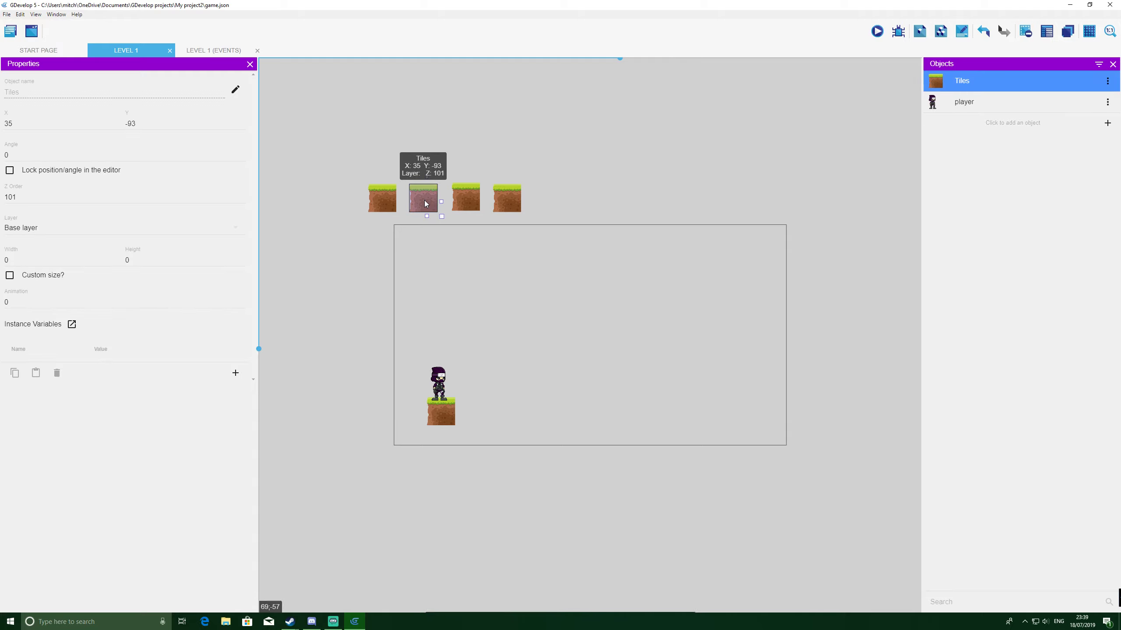
pyautogui.doubleClick(961, 82)
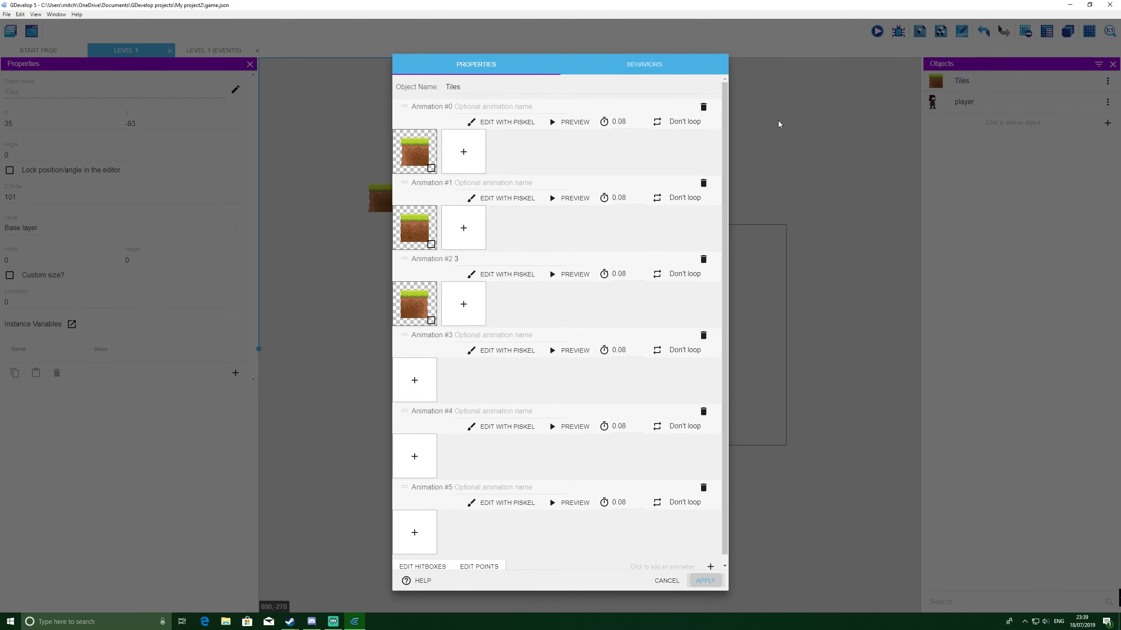
pyautogui.click(705, 581)
pyautogui.click(510, 205)
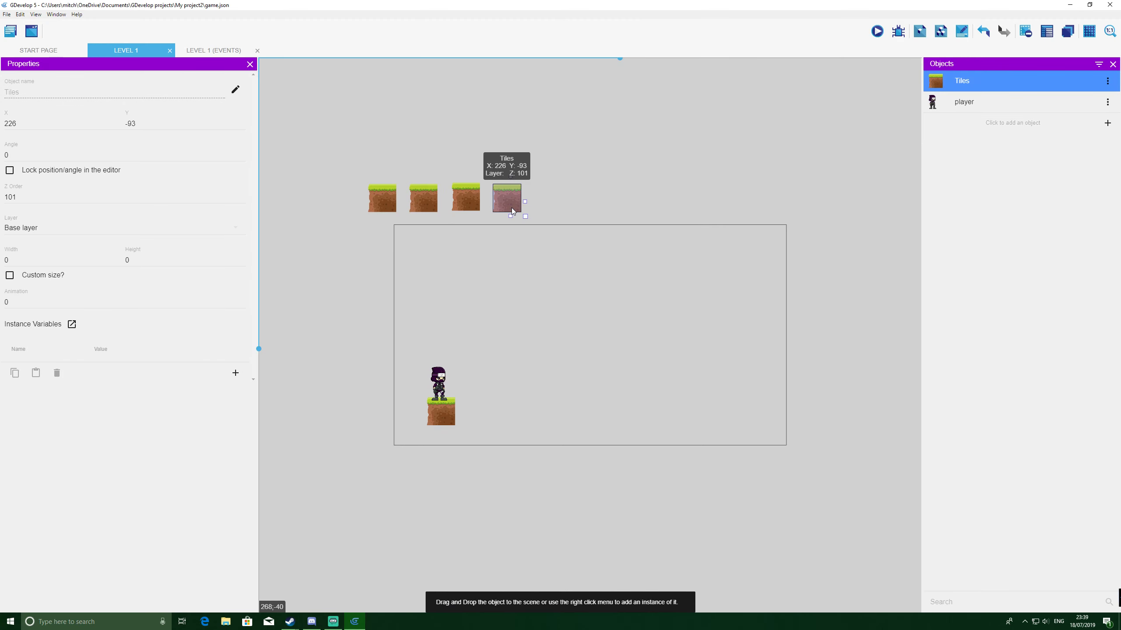
pyautogui.press('Delete')
# Step: Set the animation to 1 for the middle tile of the row and to 2 for the third tile
pyautogui.click(423, 199)
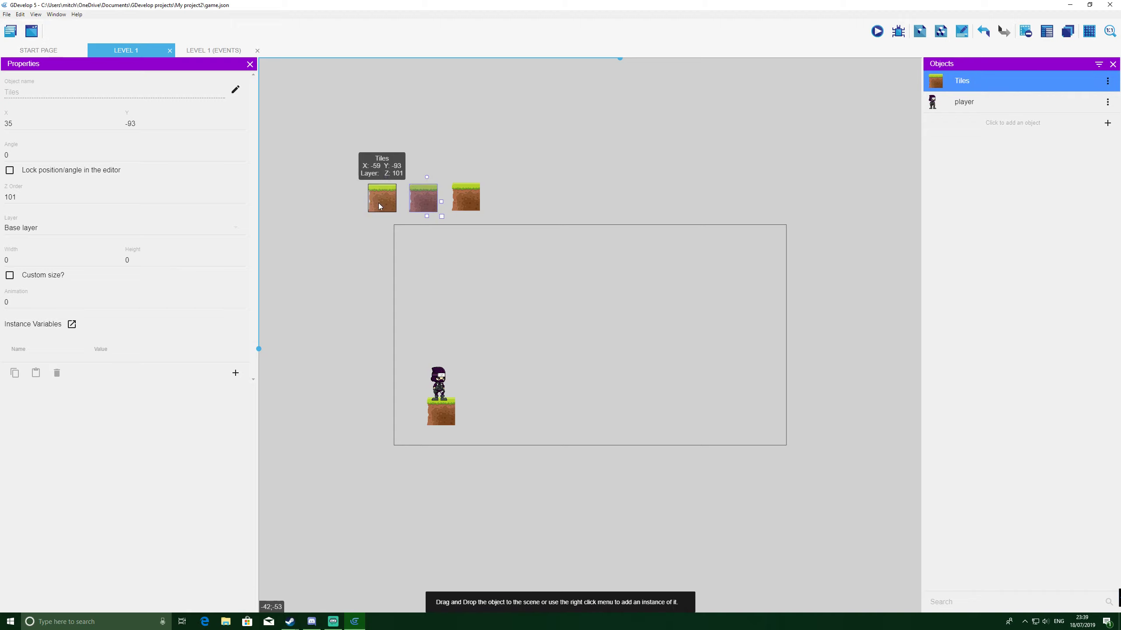
pyautogui.click(379, 207)
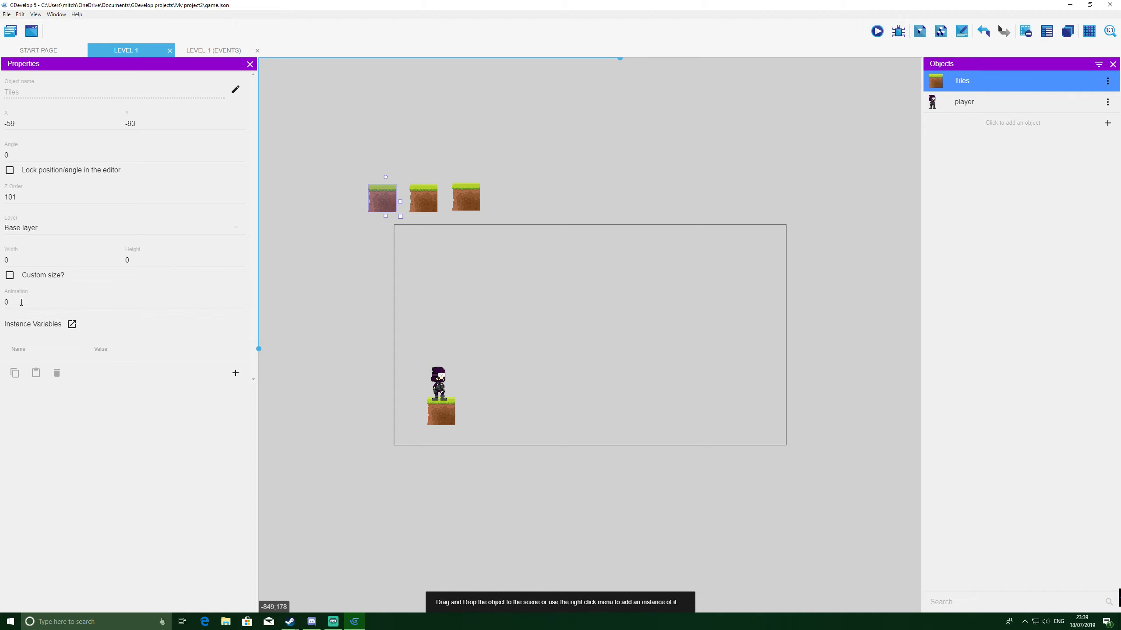
pyautogui.click(424, 189)
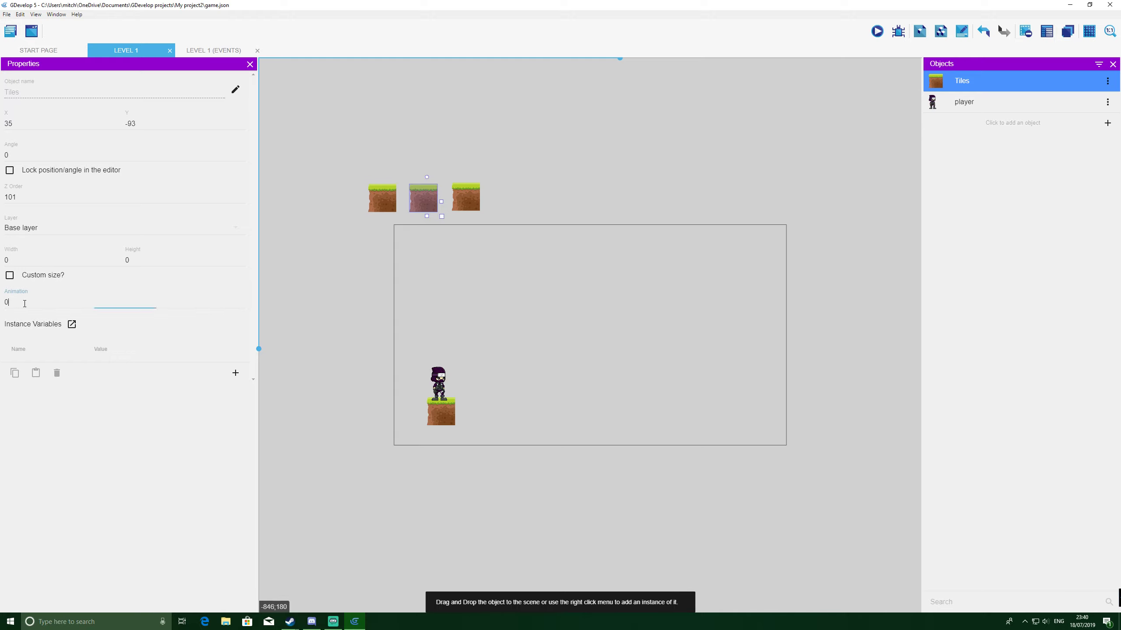
pyautogui.doubleClick(24, 303)
pyautogui.write('1')
pyautogui.click(467, 197)
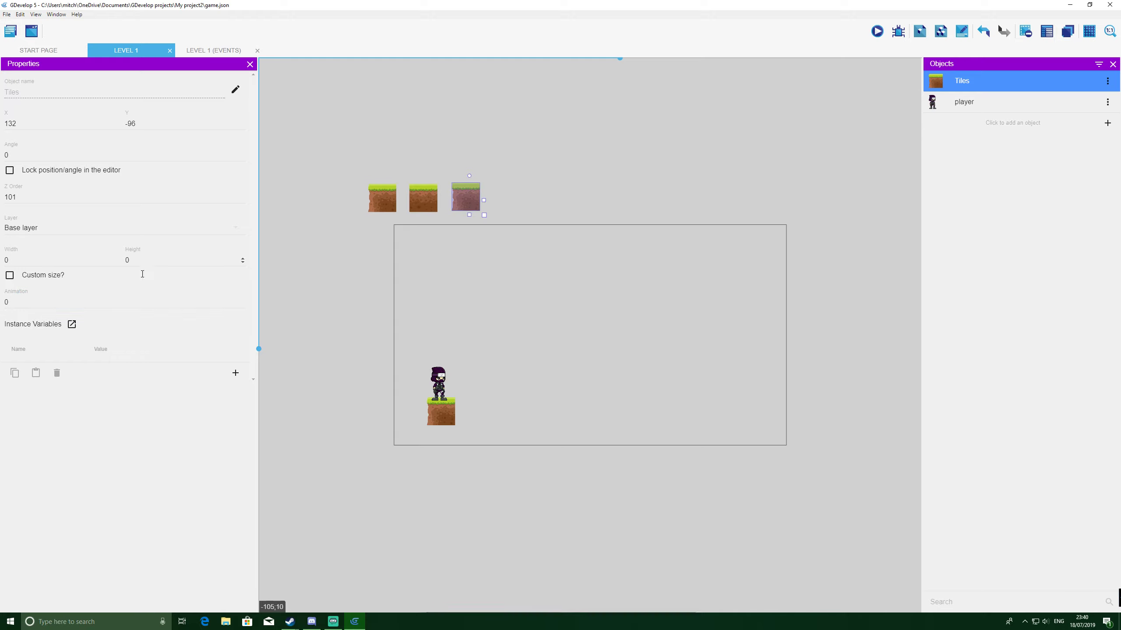
pyautogui.click(33, 304)
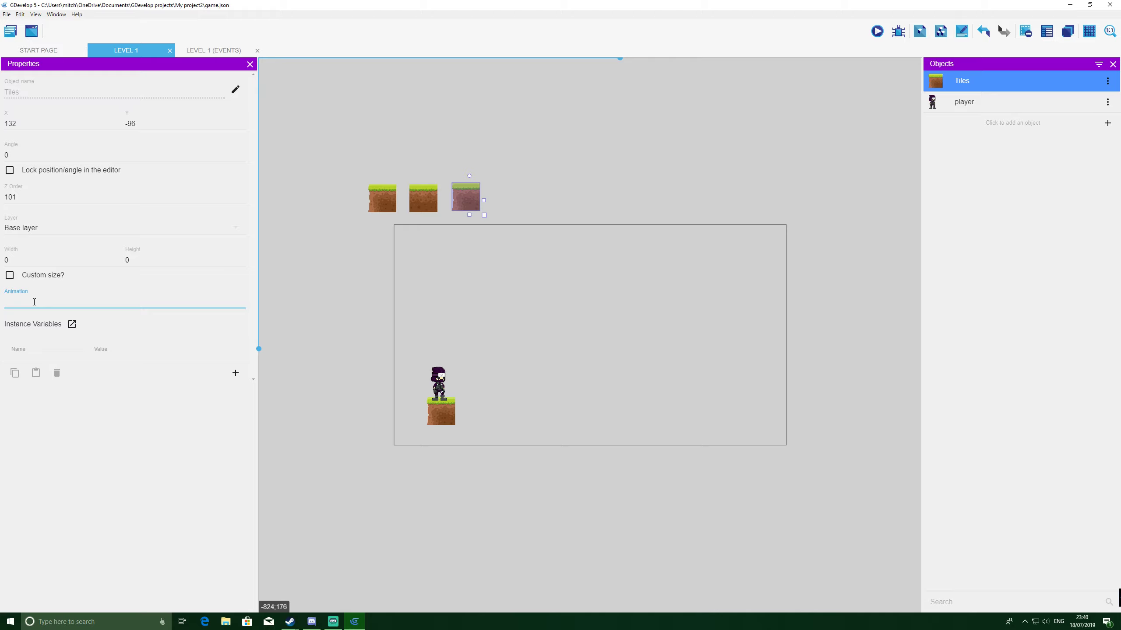
pyautogui.click(302, 294)
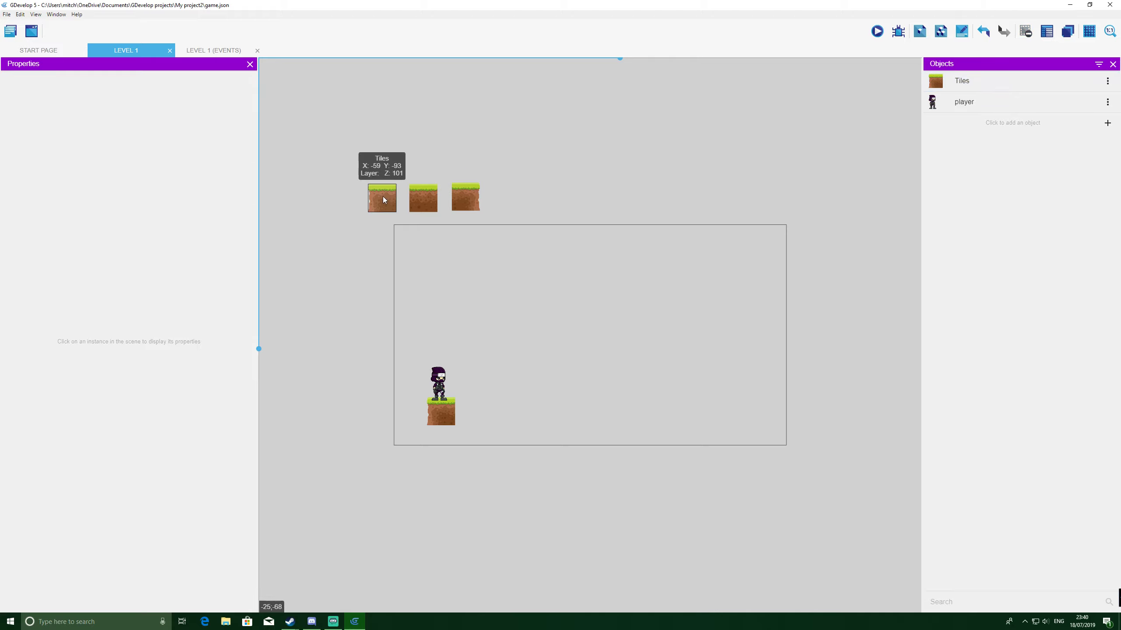
# Step: Duplicate the first tile into the scene at about X 208, Y 121 and the middle tile at about X 202, Y 373
pyautogui.moveTo(383, 197); pyautogui.dragTo(500, 291)
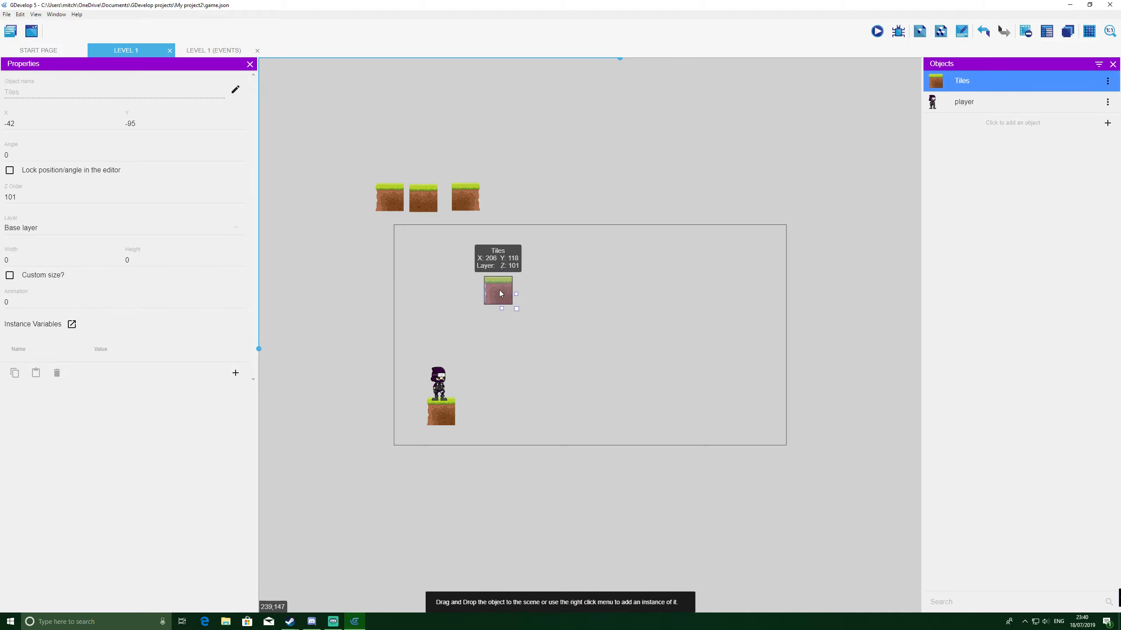
pyautogui.keyDown('ctrl'); pyautogui.moveTo(422, 197); pyautogui.dragTo(497, 402); pyautogui.keyUp('ctrl')
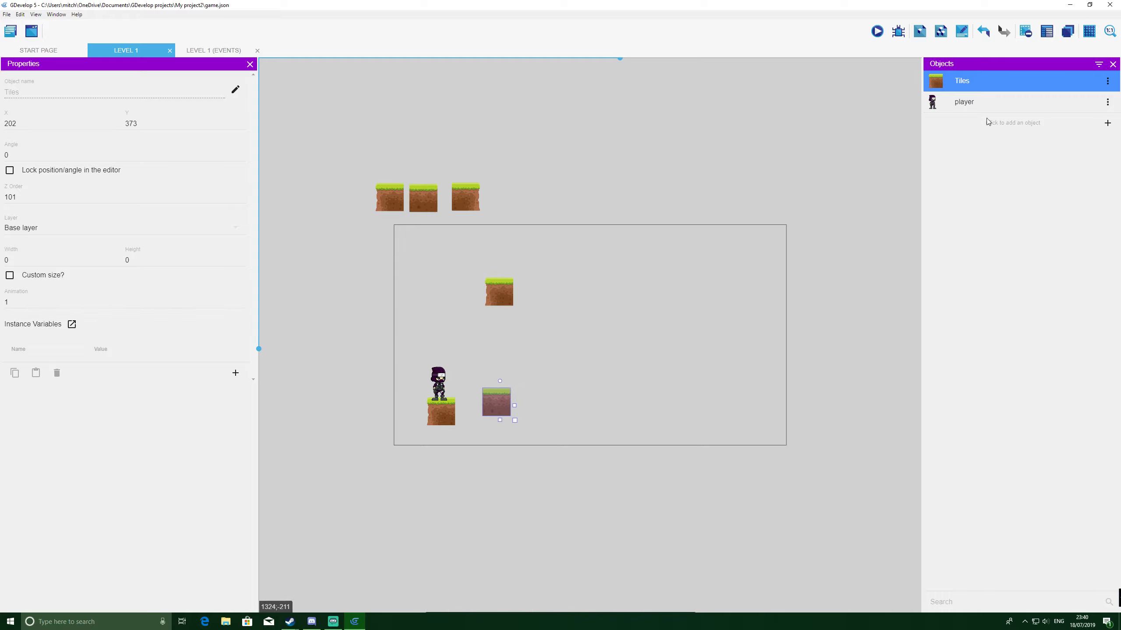
# Step: Show the scene grid and set its cell width and cell height to 16 pixels
pyautogui.click(1088, 31)
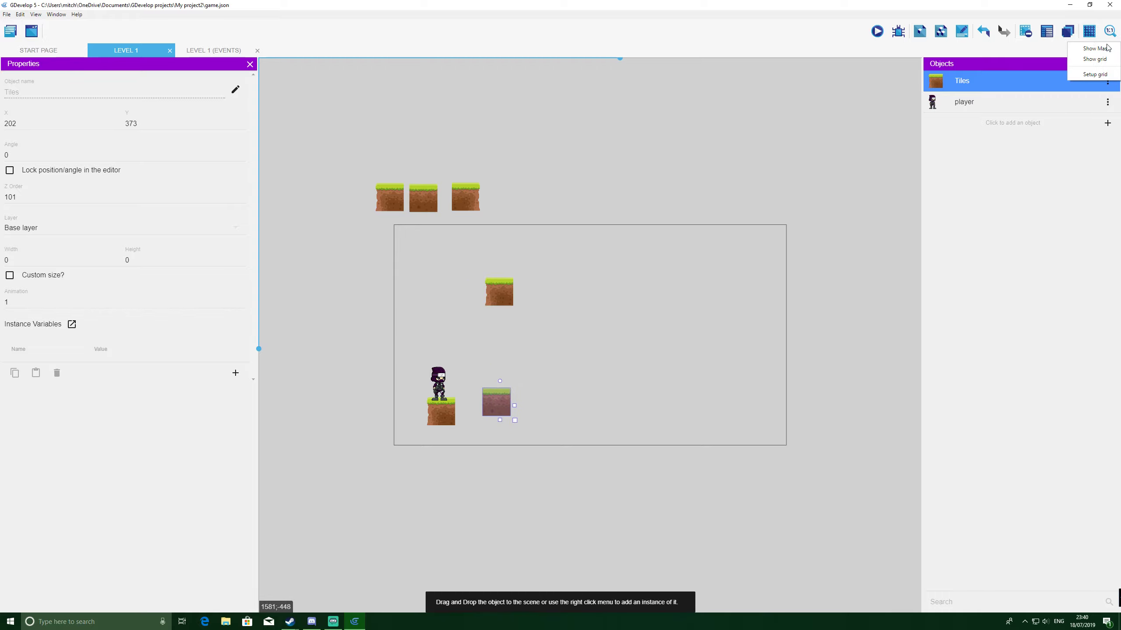
pyautogui.click(1094, 59)
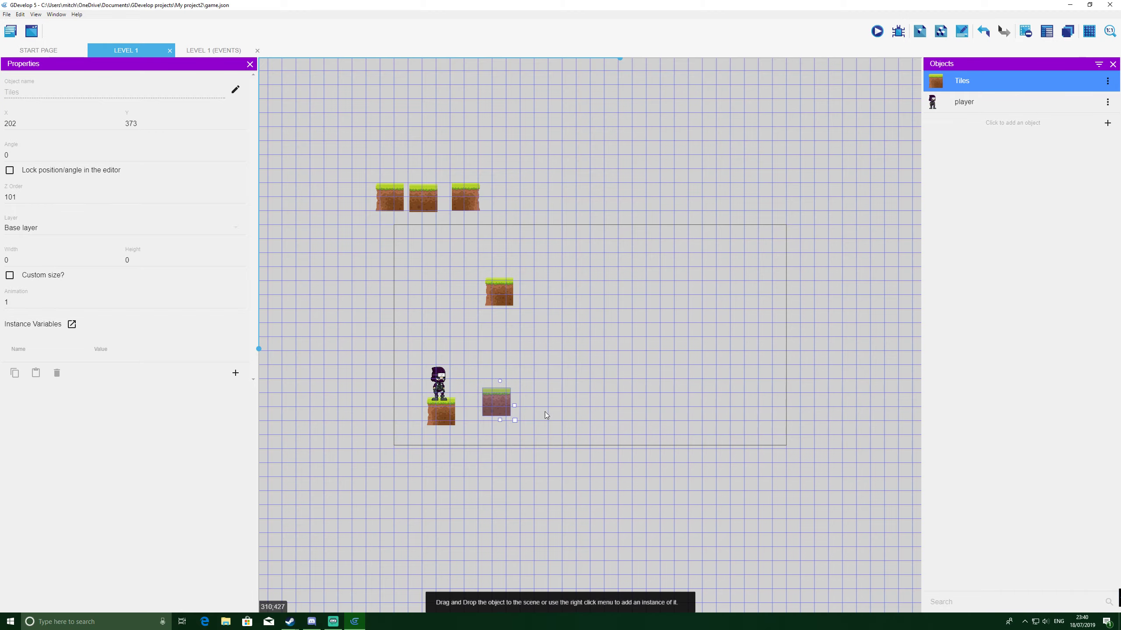
pyautogui.click(1089, 31)
pyautogui.click(1095, 74)
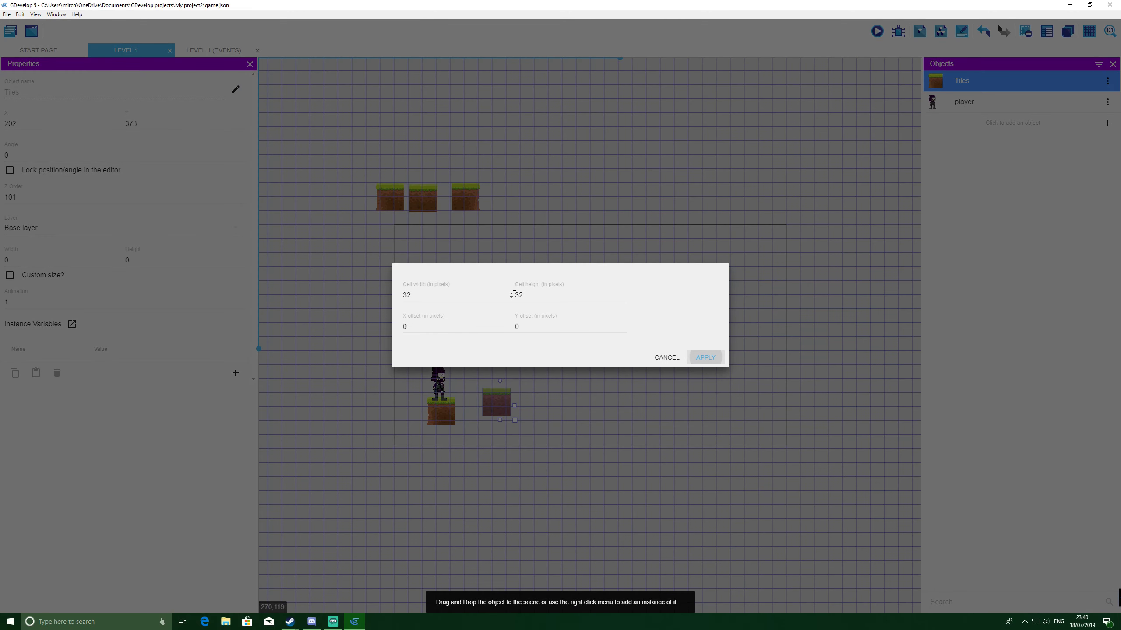
pyautogui.click(421, 296)
pyautogui.doubleClick(425, 295)
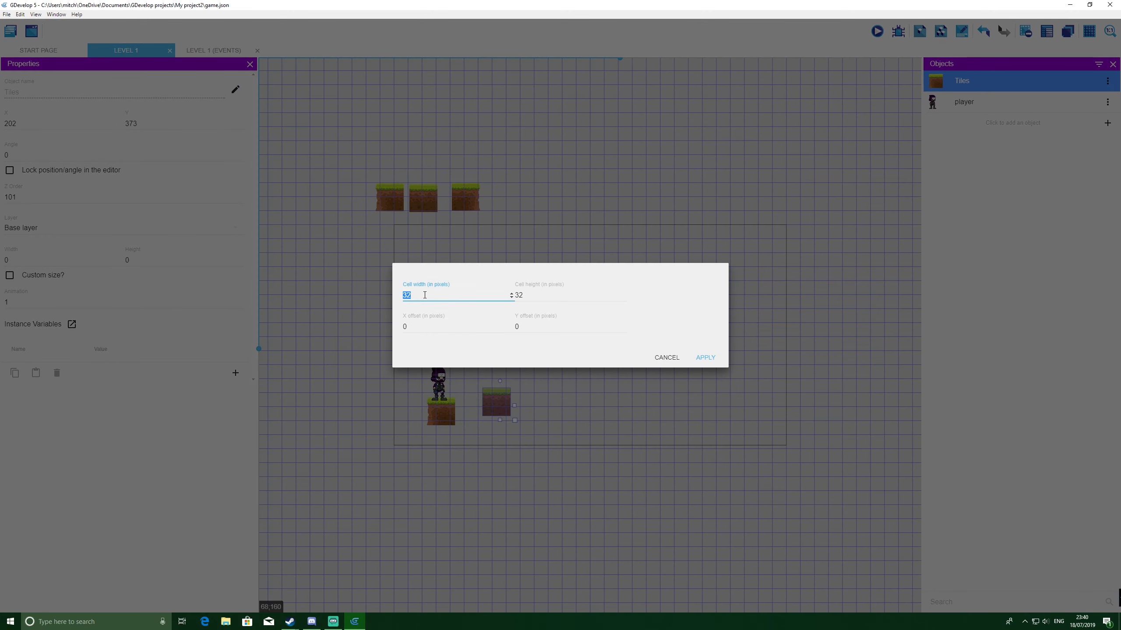
pyautogui.write('16')
pyautogui.press('Tab')
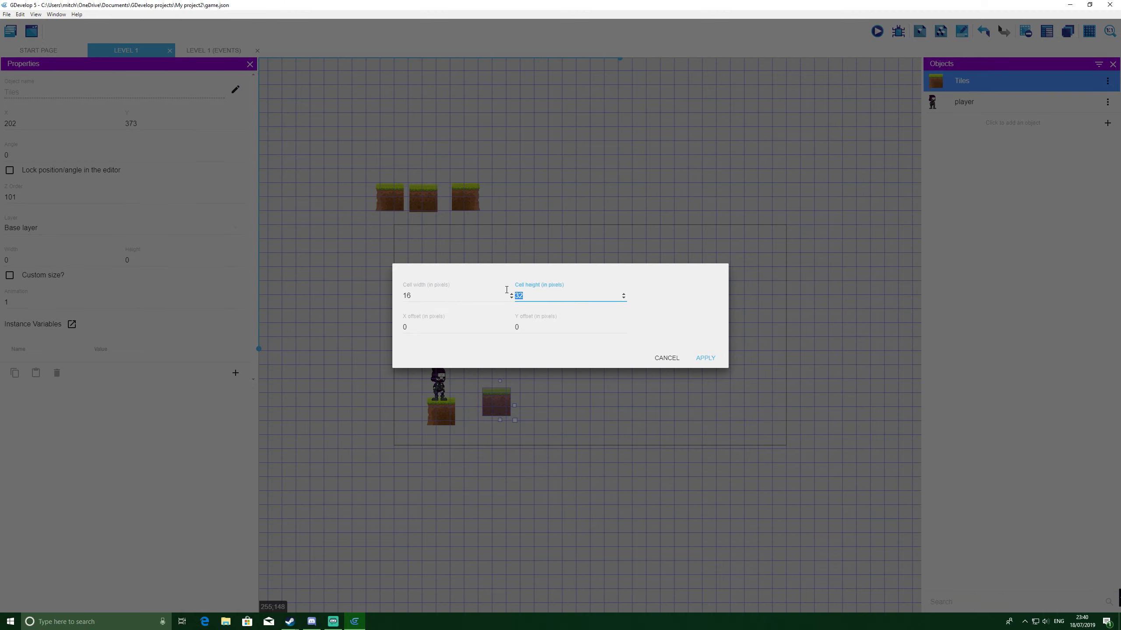
pyautogui.write('16')
pyautogui.click(706, 357)
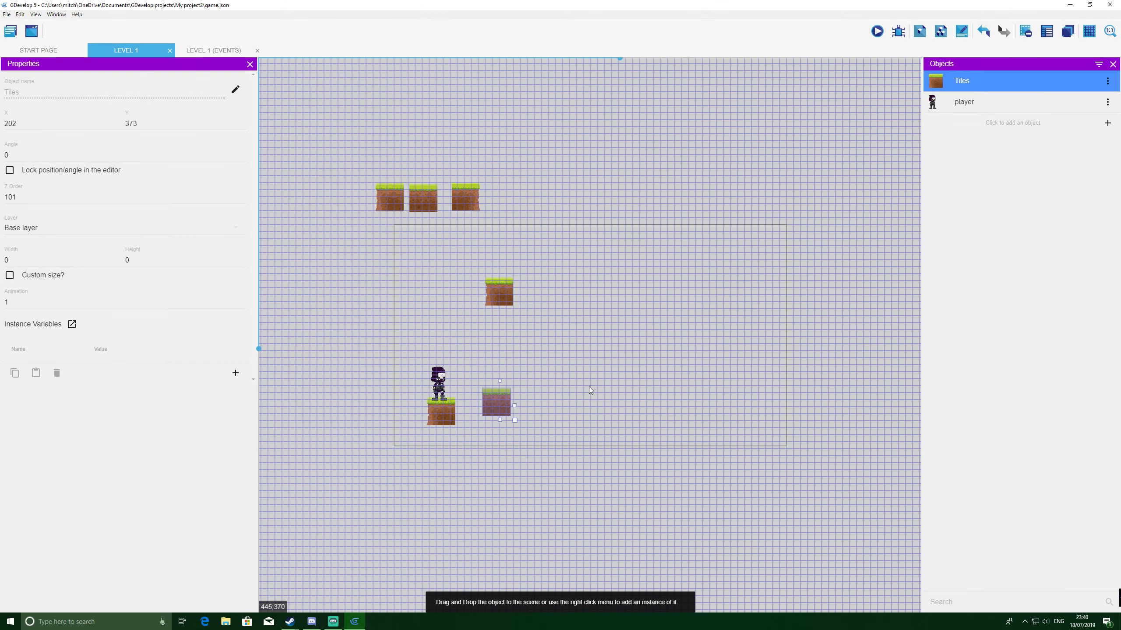
# Step: Complete the platform under the player at Y 400 with a middle tile at X 144 and a right-end tile at X 208
pyautogui.moveTo(496, 399); pyautogui.dragTo(459, 412)
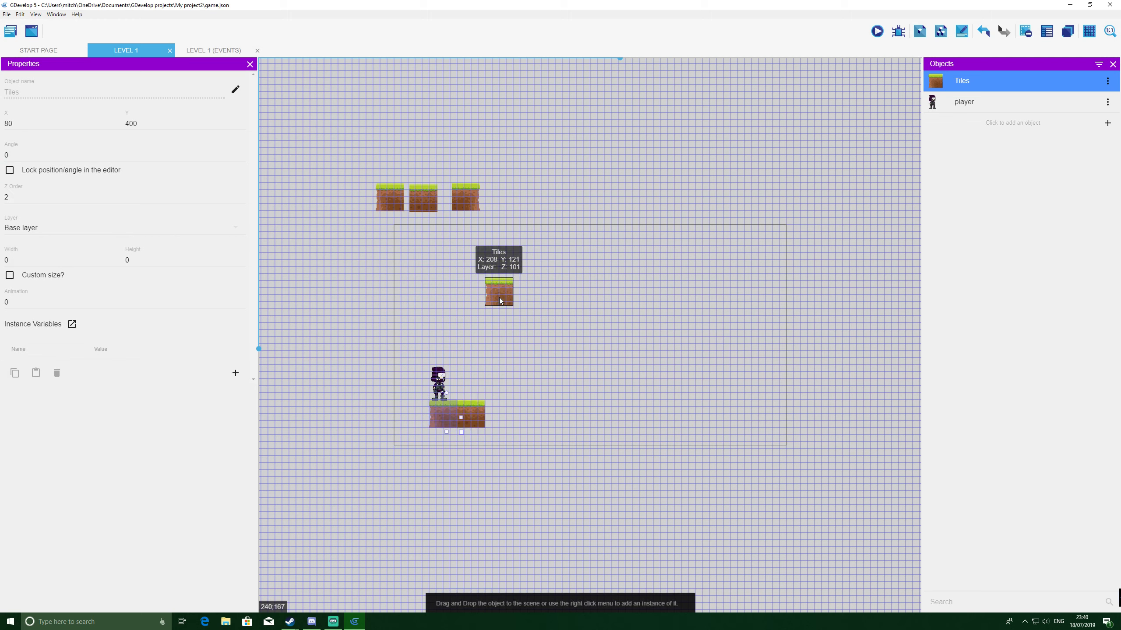
pyautogui.moveTo(462, 195)
pyautogui.keyDown('ctrl'); pyautogui.mouseDown()
pyautogui.moveTo(560, 387)
pyautogui.moveTo(521, 196)
pyautogui.mouseUp(); pyautogui.keyUp('ctrl')
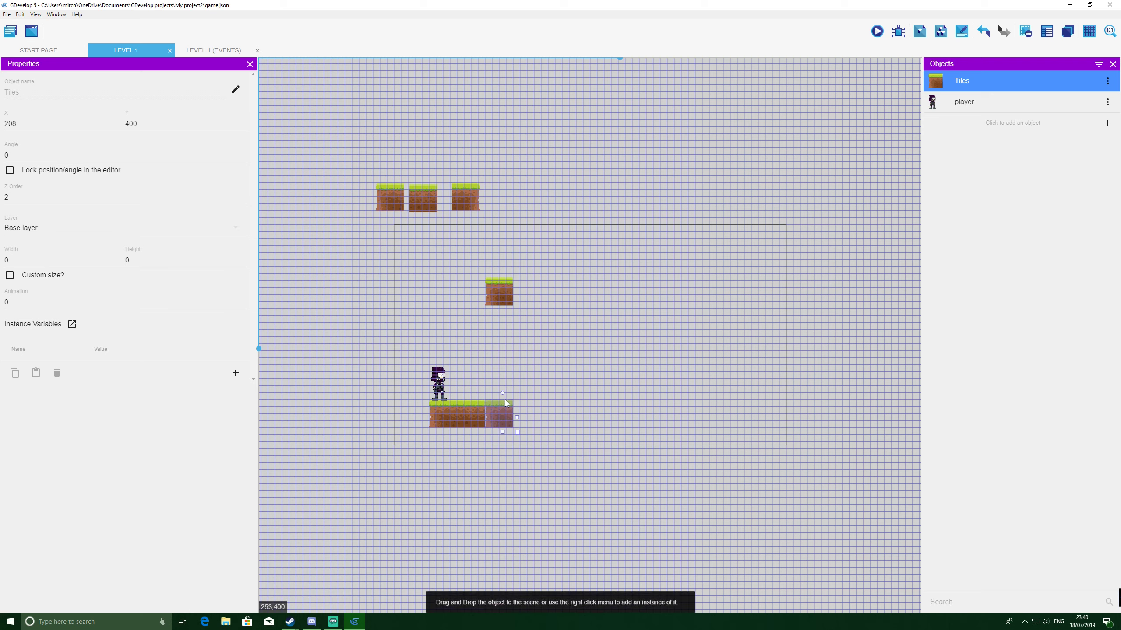
pyautogui.press('Delete')
pyautogui.click(477, 194)
pyautogui.moveTo(468, 196)
pyautogui.keyDown('ctrl'); pyautogui.mouseDown()
pyautogui.moveTo(516, 427)
pyautogui.moveTo(506, 420)
pyautogui.moveTo(533, 405)
pyautogui.mouseUp(); pyautogui.keyUp('ctrl')
pyautogui.click(533, 405)
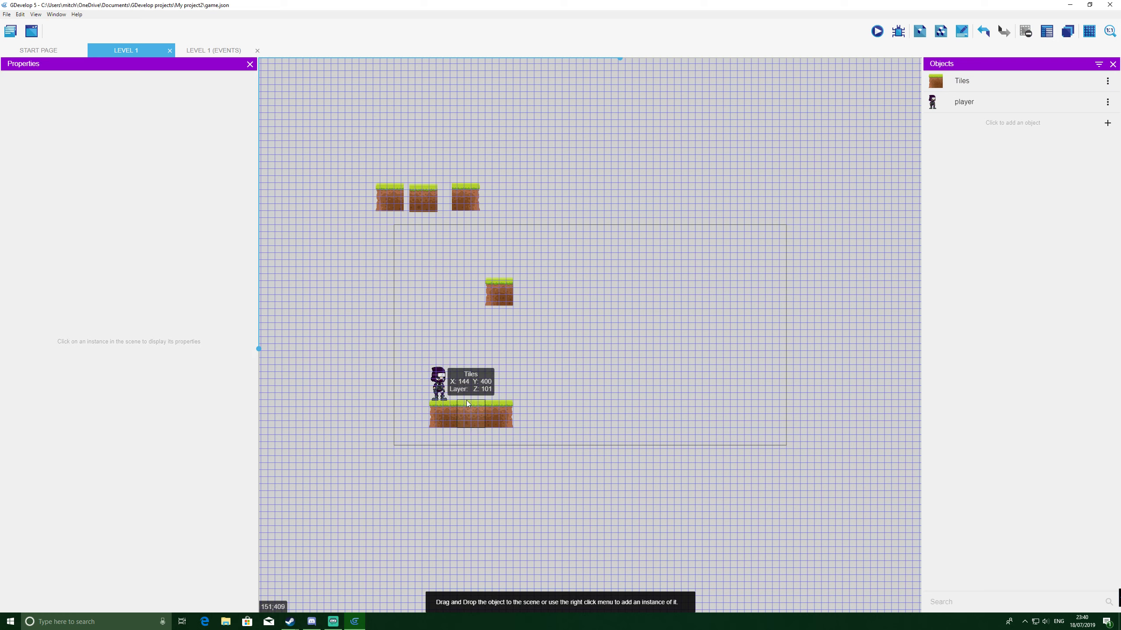
# Step: Start a second platform at Y 304 with the loose left tile at X 304, a middle tile beside it and a right-end tile at X 496
pyautogui.moveTo(501, 292); pyautogui.dragTo(544, 372)
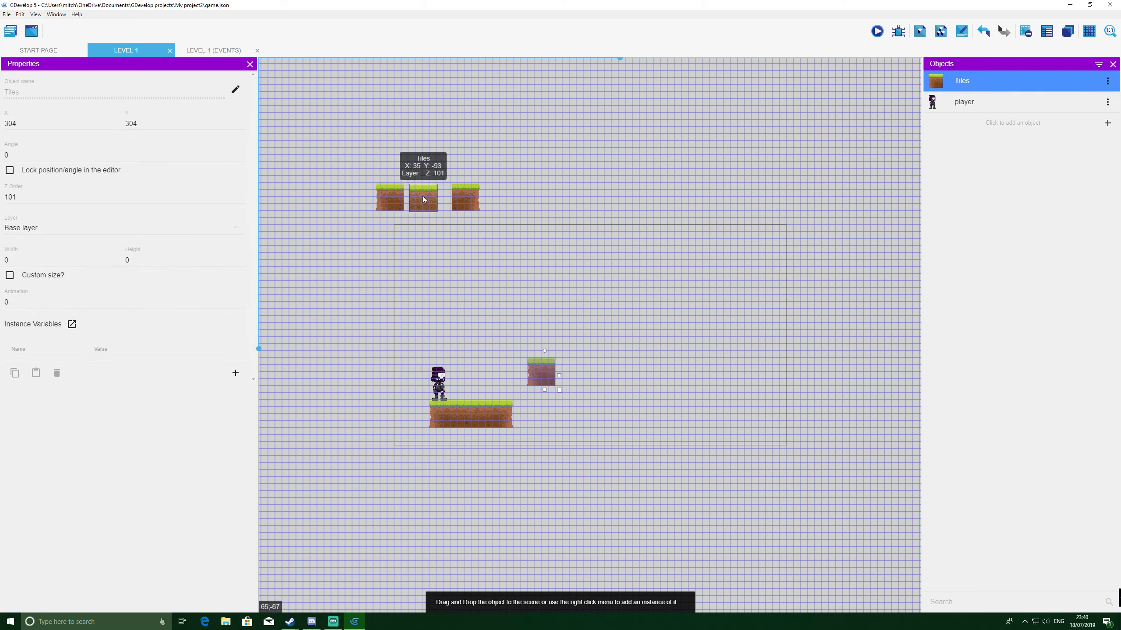
pyautogui.moveTo(422, 196)
pyautogui.keyDown('ctrl'); pyautogui.mouseDown()
pyautogui.moveTo(575, 339)
pyautogui.moveTo(567, 376)
pyautogui.mouseUp(); pyautogui.keyUp('ctrl')
pyautogui.hotkey('ctrl', 'z')
pyautogui.hotkey('ctrl', 'z')
pyautogui.hotkey('ctrl', 'z')
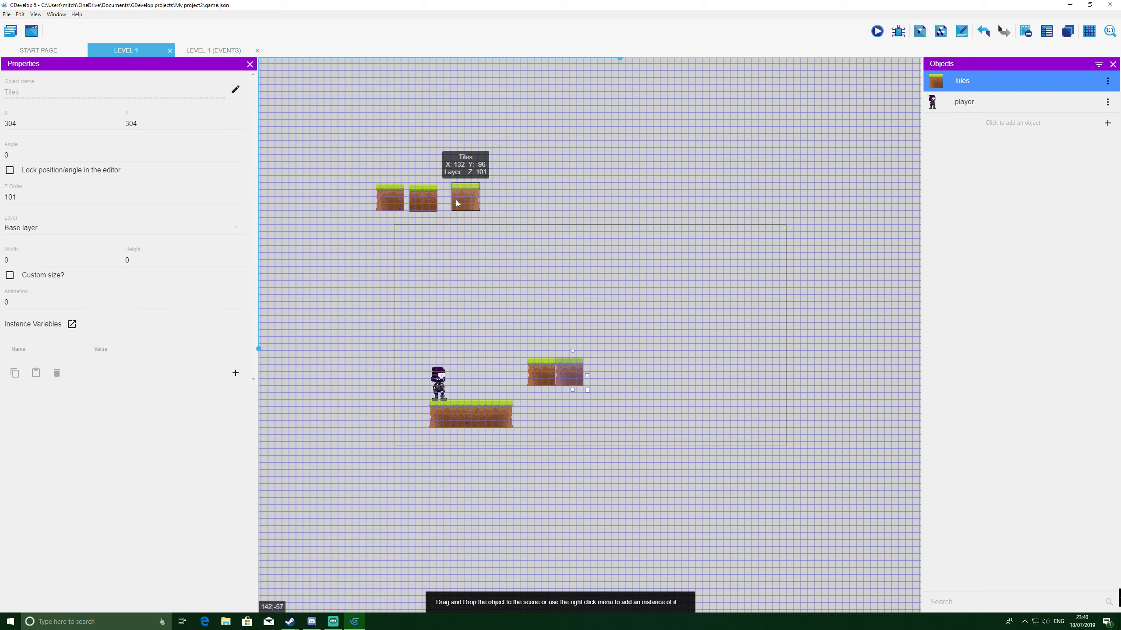
pyautogui.moveTo(425, 202)
pyautogui.keyDown('ctrl'); pyautogui.mouseDown()
pyautogui.moveTo(595, 362)
pyautogui.moveTo(568, 375)
pyautogui.mouseUp(); pyautogui.keyUp('ctrl')
pyautogui.moveTo(465, 194)
pyautogui.keyDown('ctrl'); pyautogui.mouseDown()
pyautogui.moveTo(567, 238)
pyautogui.moveTo(608, 371)
pyautogui.moveTo(628, 374)
pyautogui.mouseUp(); pyautogui.keyUp('ctrl')
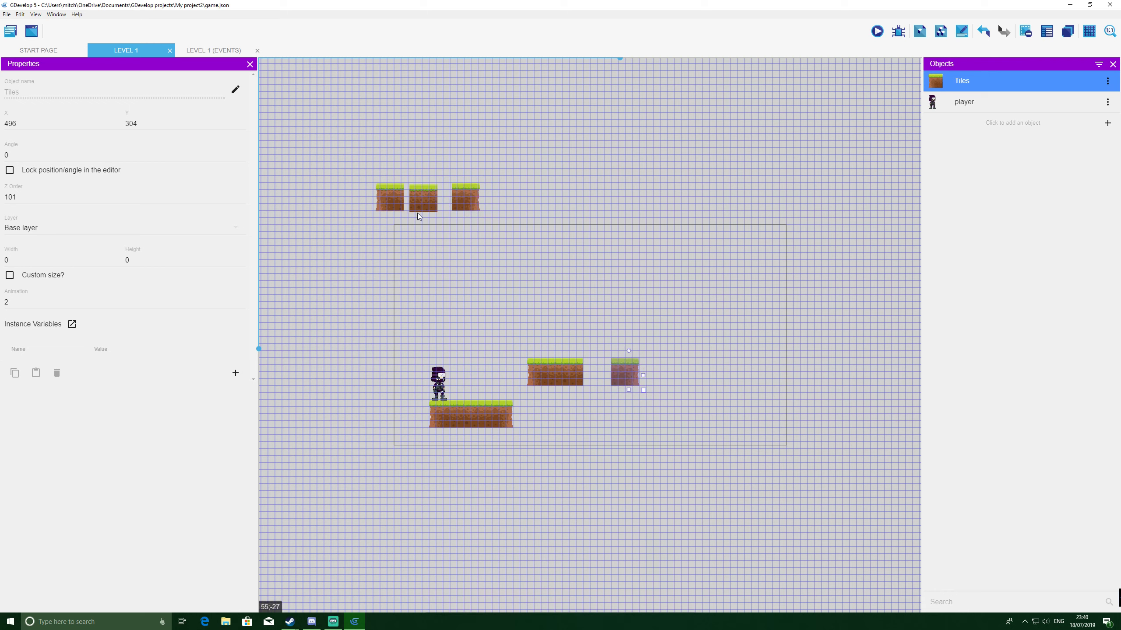
# Step: Fill the second platform's gap with a middle tile and build a four-tile third platform at Y 160 from X 544 to 736
pyautogui.moveTo(417, 212)
pyautogui.keyDown('ctrl'); pyautogui.mouseDown()
pyautogui.moveTo(420, 193)
pyautogui.moveTo(525, 265)
pyautogui.moveTo(604, 373)
pyautogui.moveTo(734, 315)
pyautogui.mouseUp(); pyautogui.keyUp('ctrl')
pyautogui.keyDown('ctrl'); pyautogui.moveTo(595, 373); pyautogui.dragTo(677, 308); pyautogui.keyUp('ctrl')
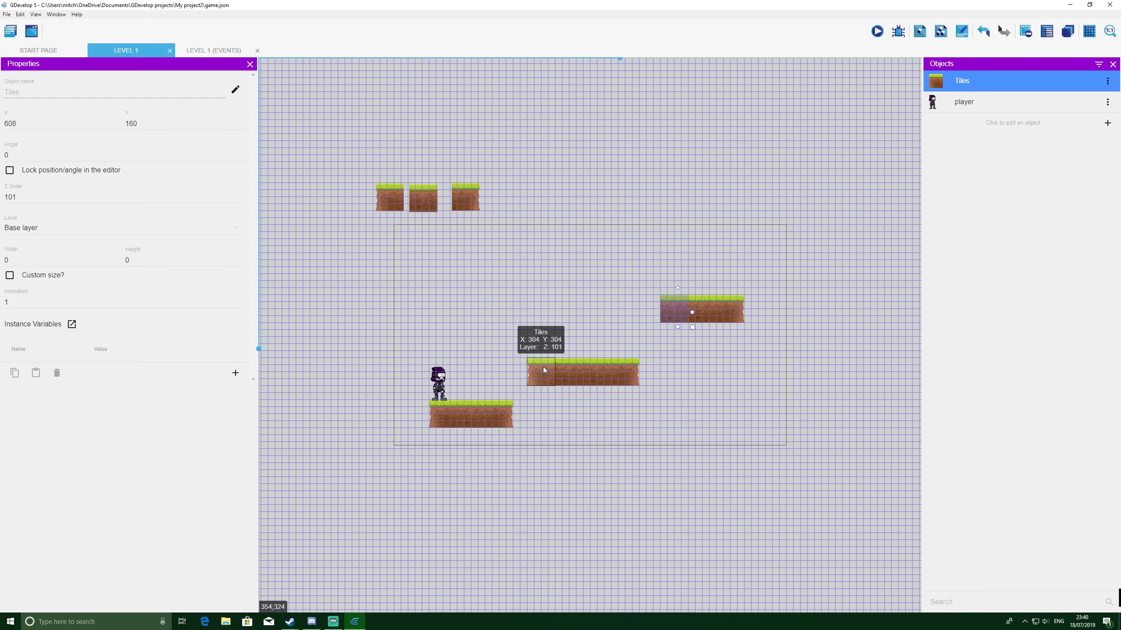
pyautogui.keyDown('ctrl'); pyautogui.moveTo(537, 372); pyautogui.dragTo(823, 309); pyautogui.keyUp('ctrl')
# Step: Build a long fourth platform of duplicated tiles at Y 160, extending past the scene frame's right edge
pyautogui.keyDown('ctrl'); pyautogui.moveTo(691, 309); pyautogui.dragTo(907, 310); pyautogui.keyUp('ctrl')
pyautogui.moveTo(907, 310); pyautogui.dragTo(723, 309, button='middle')
pyautogui.keyDown('ctrl'); pyautogui.moveTo(730, 308); pyautogui.dragTo(857, 308); pyautogui.keyUp('ctrl')
pyautogui.keyDown('ctrl'); pyautogui.moveTo(461, 307); pyautogui.dragTo(755, 308); pyautogui.keyUp('ctrl')
pyautogui.moveTo(799, 305); pyautogui.dragTo(848, 301)
pyautogui.keyDown('ctrl'); pyautogui.moveTo(551, 307); pyautogui.dragTo(919, 309); pyautogui.keyUp('ctrl')
pyautogui.keyDown('ctrl'); pyautogui.moveTo(603, 304); pyautogui.dragTo(806, 308); pyautogui.keyUp('ctrl')
# Step: Delete the three template tiles above the scene frame and preview the level
pyautogui.scroll(-5, 732, 300)
pyautogui.moveTo(471, 307); pyautogui.dragTo(662, 279, button='middle')
pyautogui.moveTo(431, 149); pyautogui.dragTo(562, 223)
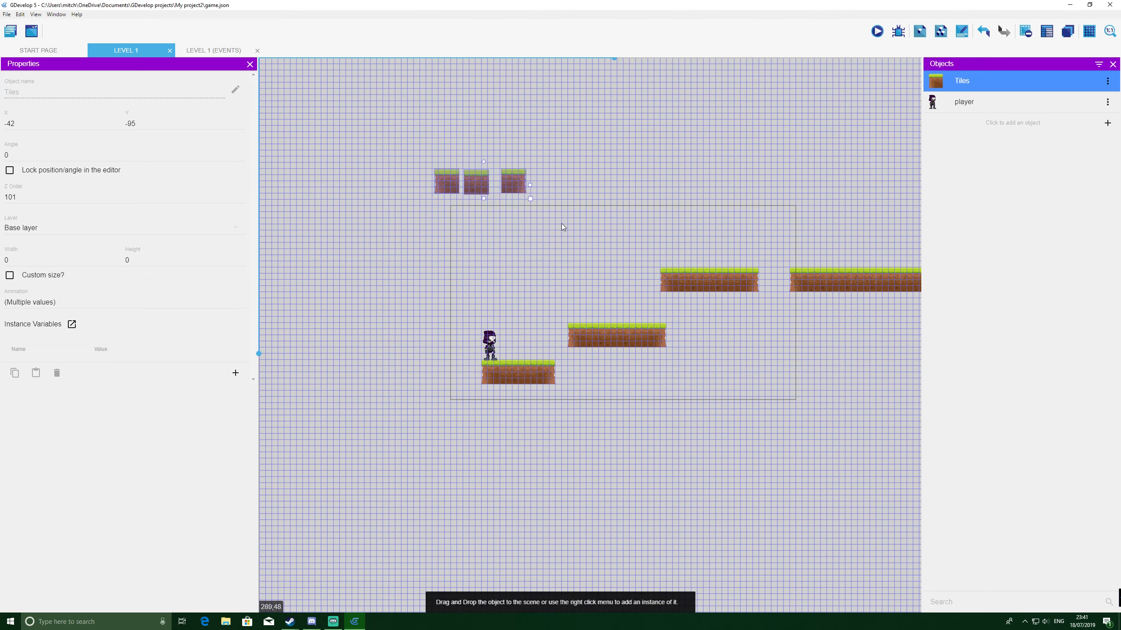
pyautogui.press('Delete')
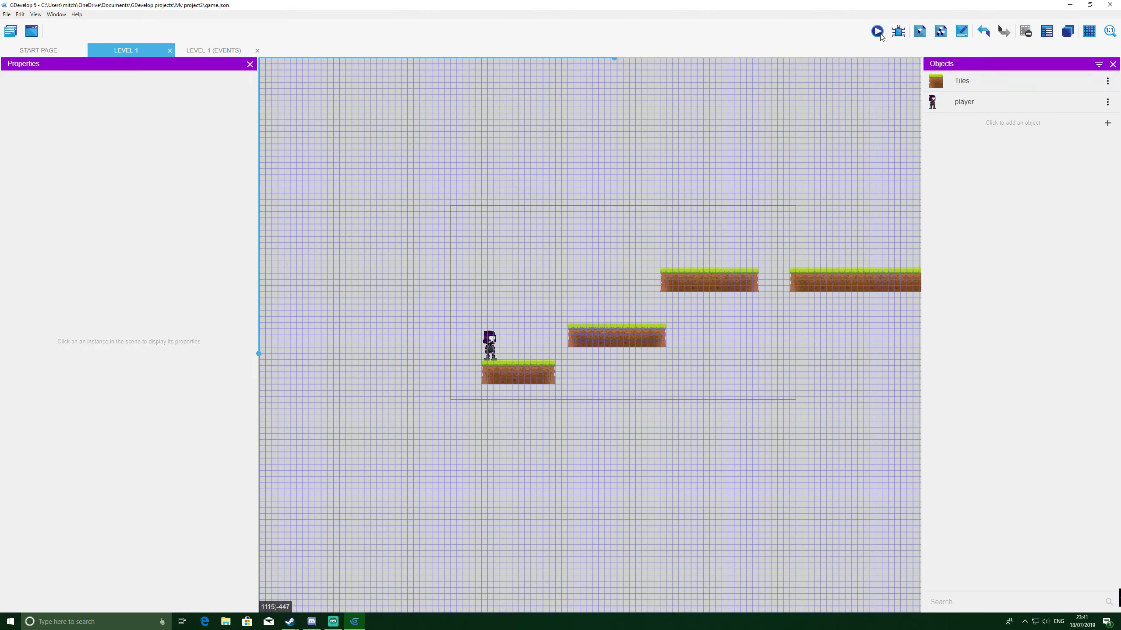
pyautogui.click(879, 34)
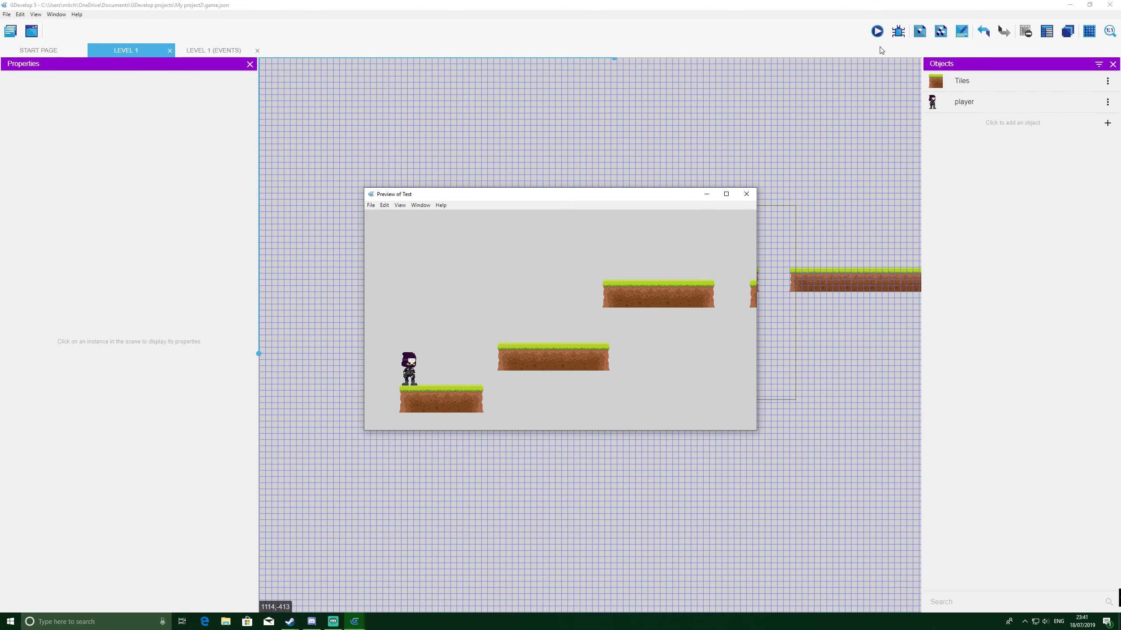
pyautogui.click(745, 194)
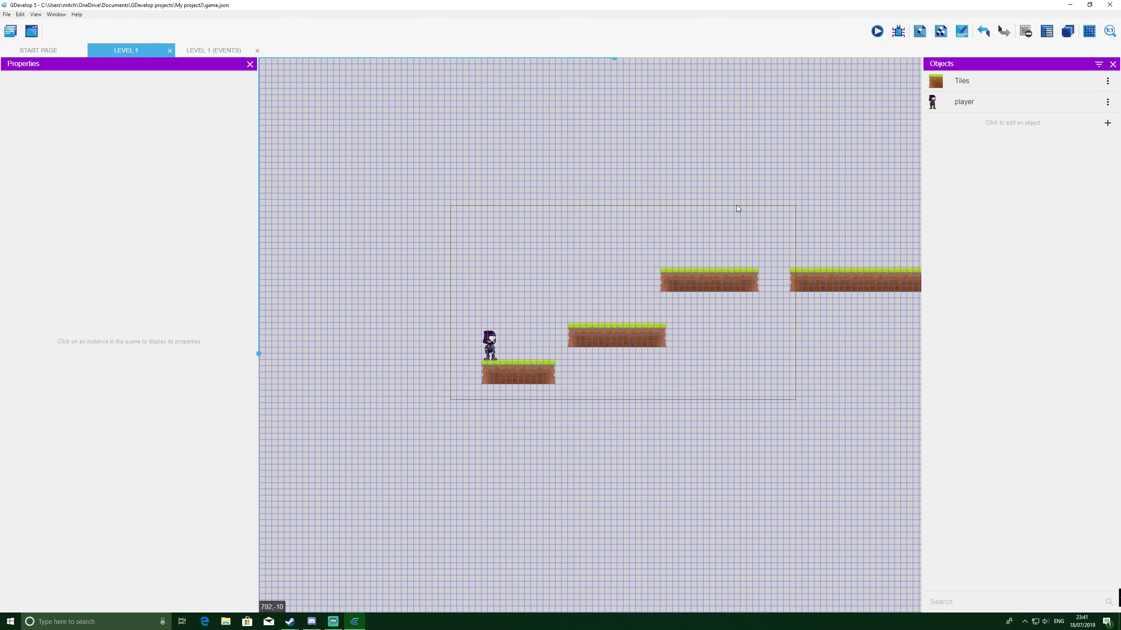
pyautogui.click(1107, 102)
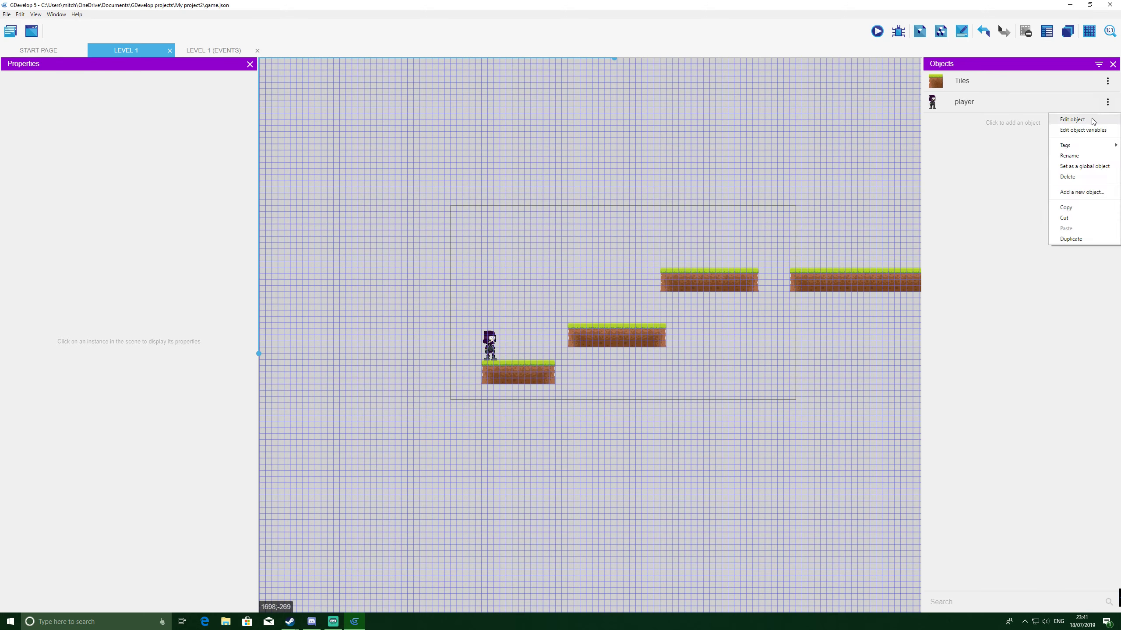
pyautogui.doubleClick(975, 101)
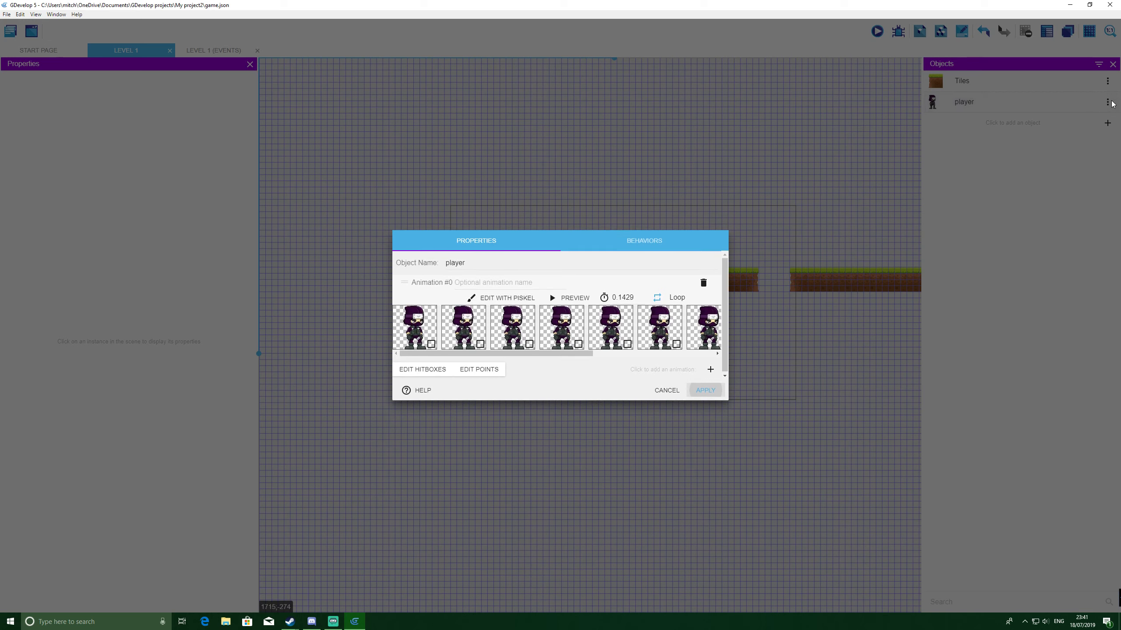
pyautogui.click(686, 390)
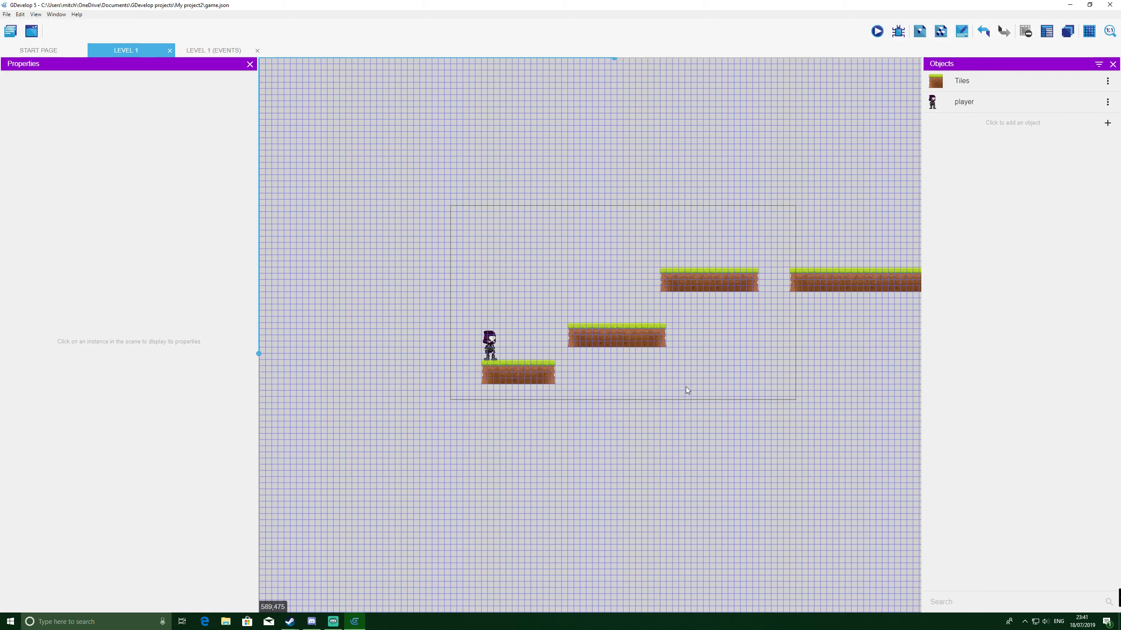
pyautogui.rightClick(962, 106)
pyautogui.click(966, 113)
# Step: Add the Platformer character behavior to the player object and preview the scene
pyautogui.click(1109, 102)
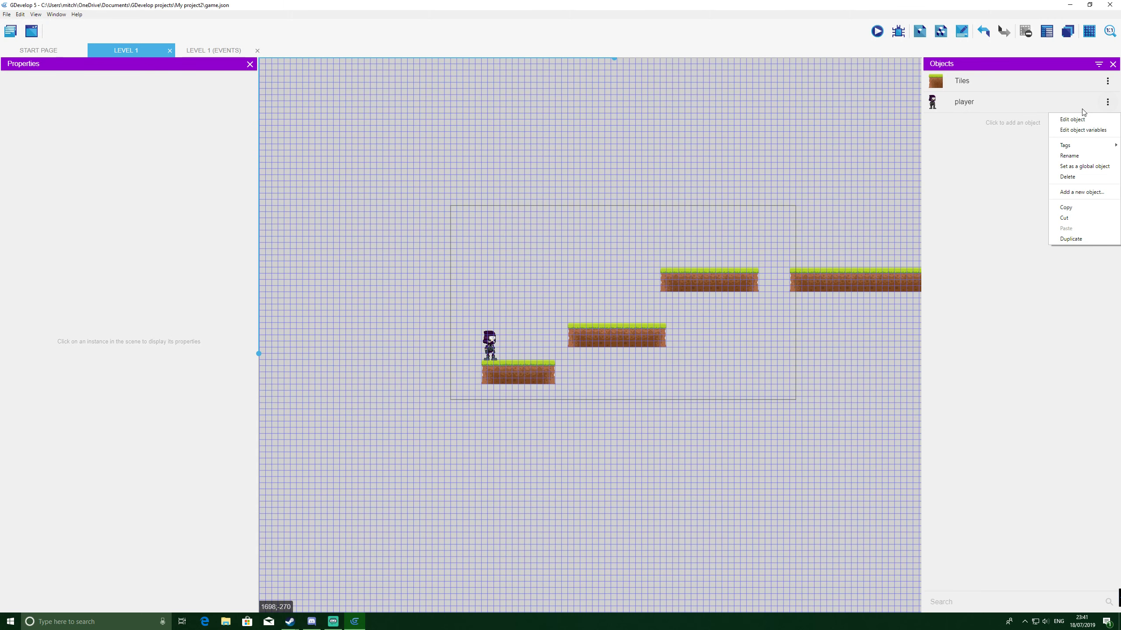
pyautogui.click(1073, 119)
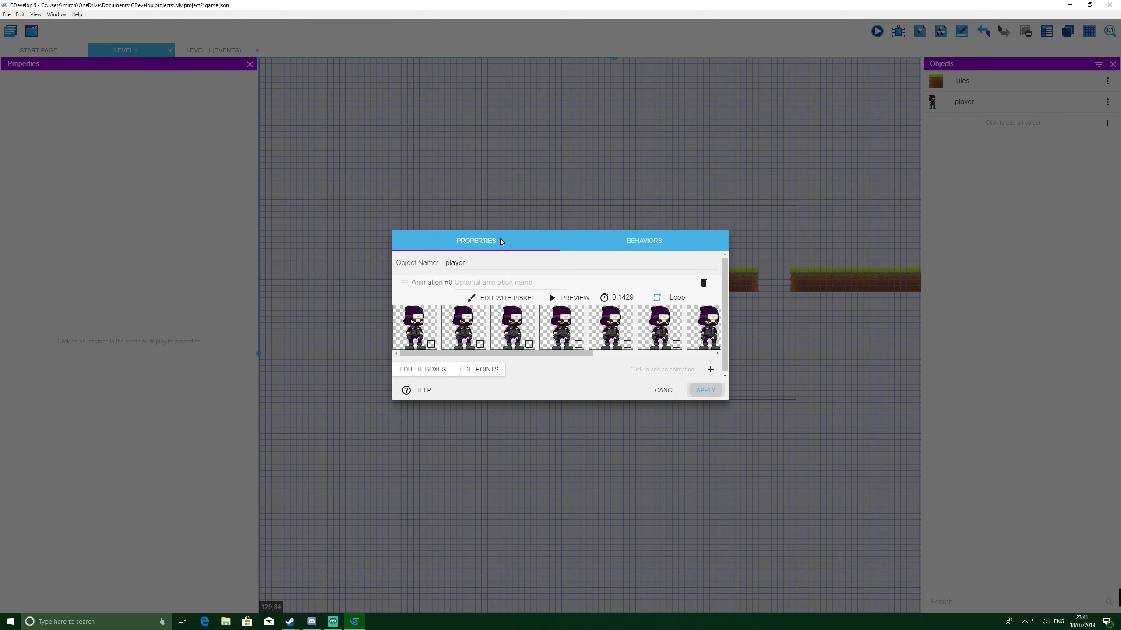
pyautogui.click(641, 243)
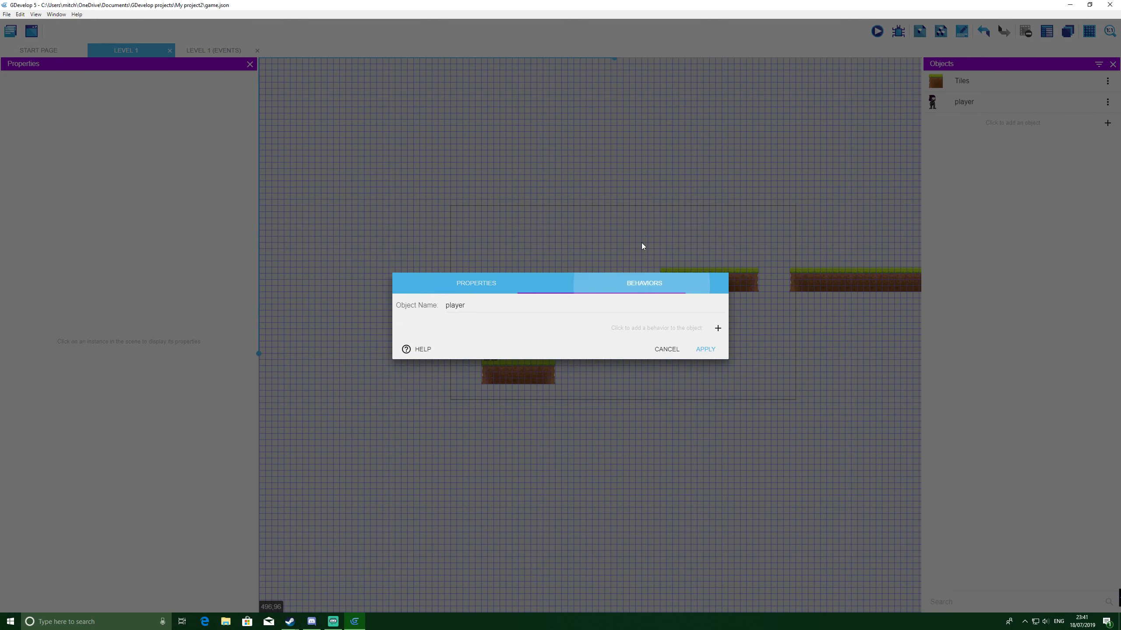
pyautogui.click(718, 328)
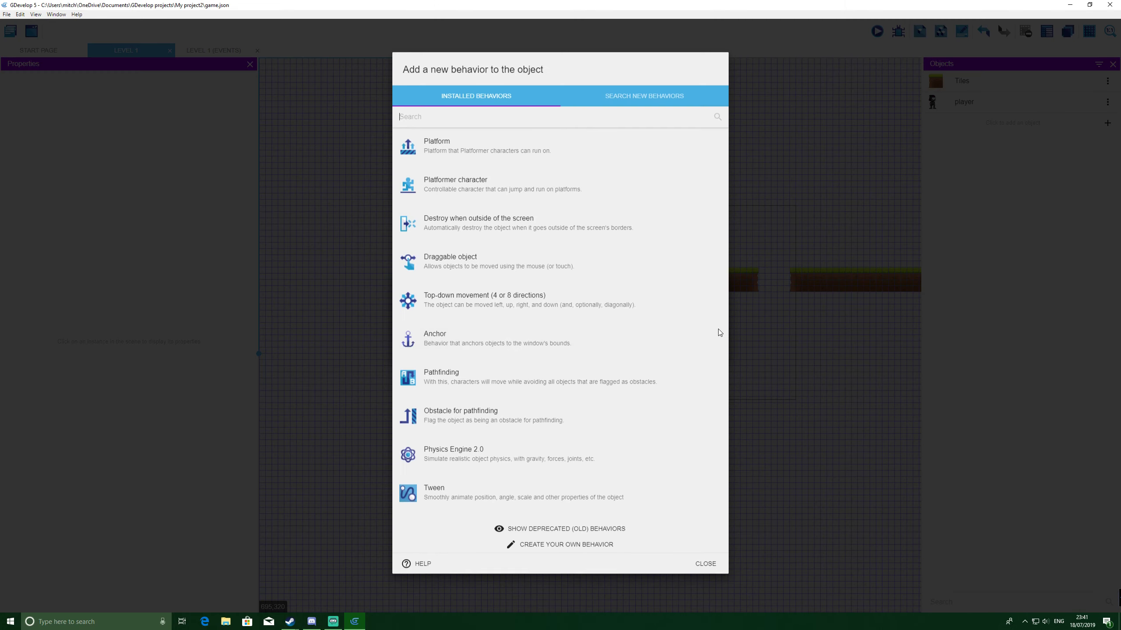
pyautogui.click(476, 190)
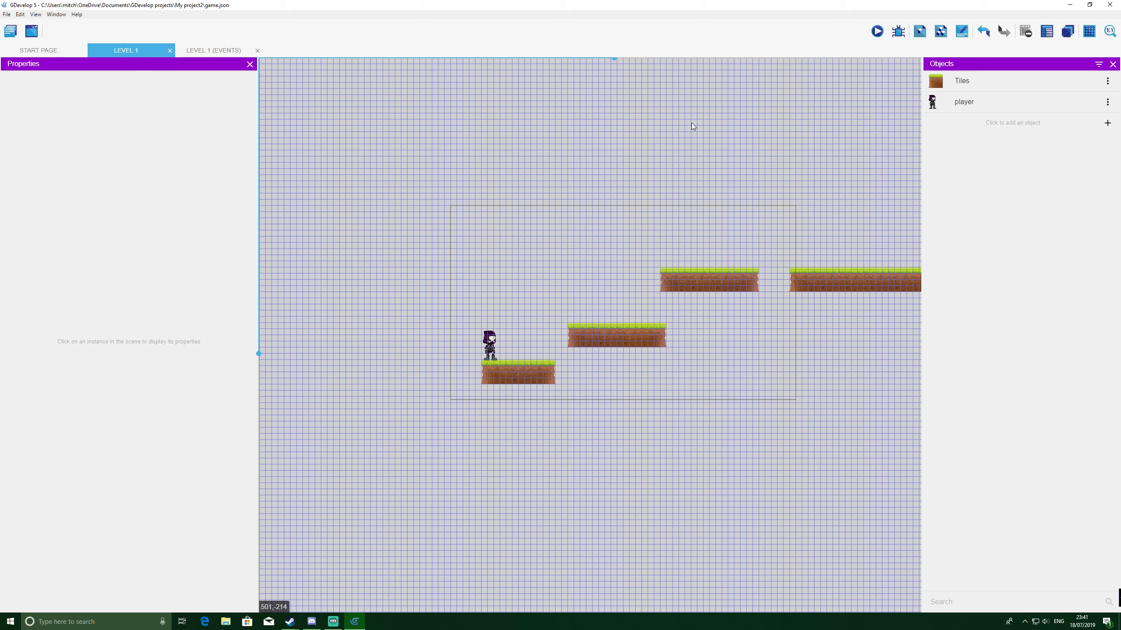
pyautogui.click(877, 31)
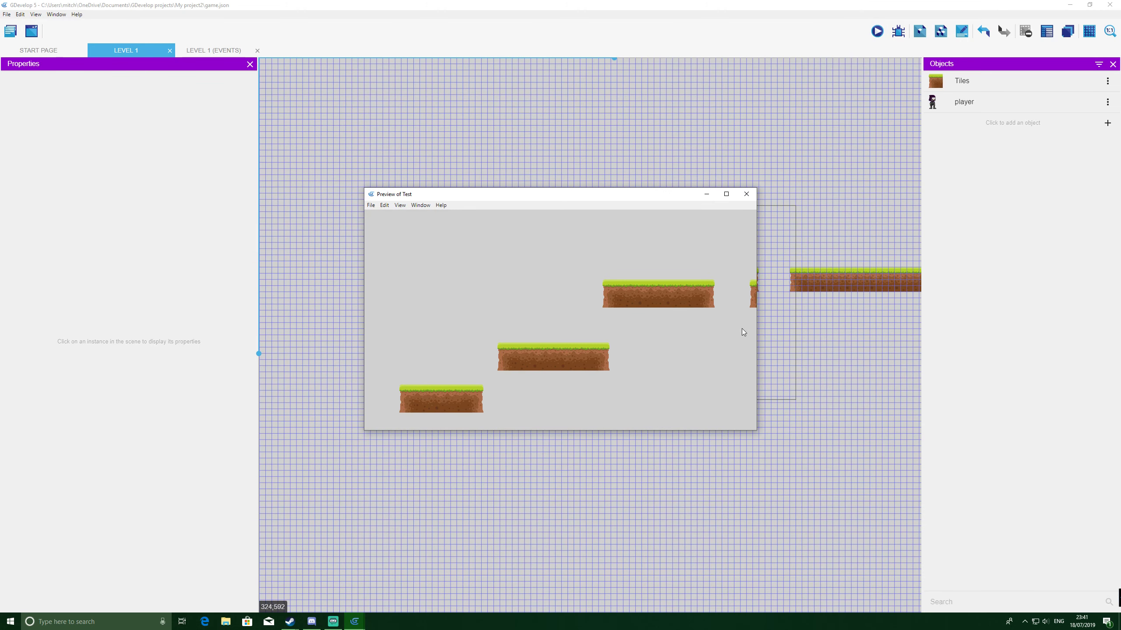
pyautogui.click(744, 198)
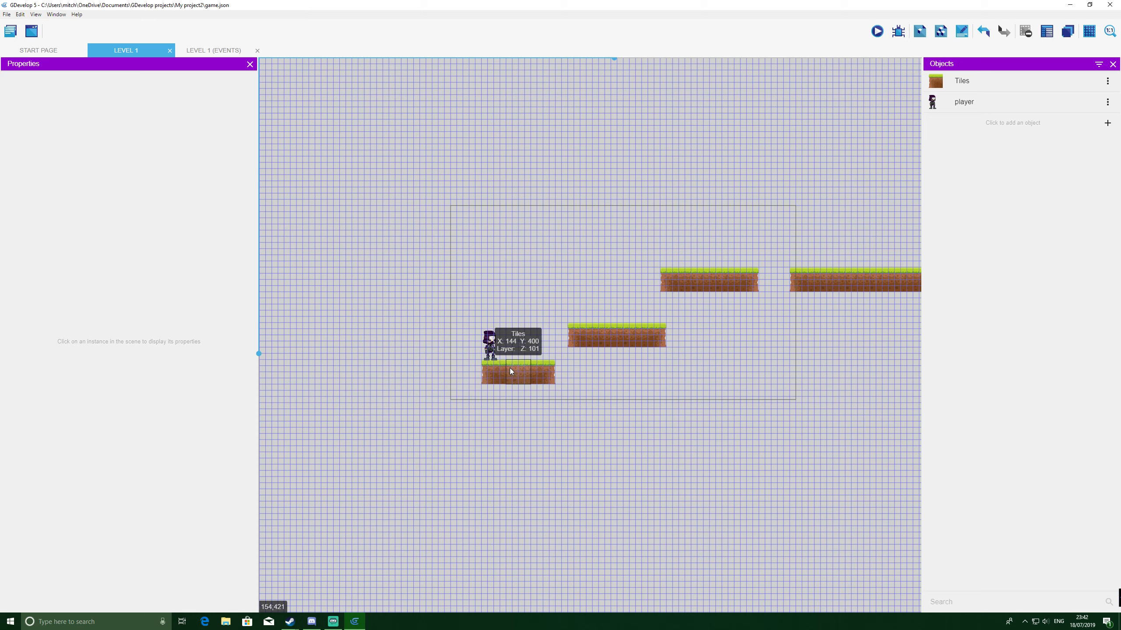
# Step: Add the Platform behavior to the Tiles object with its default settings
pyautogui.click(966, 83)
pyautogui.doubleClick(1032, 83)
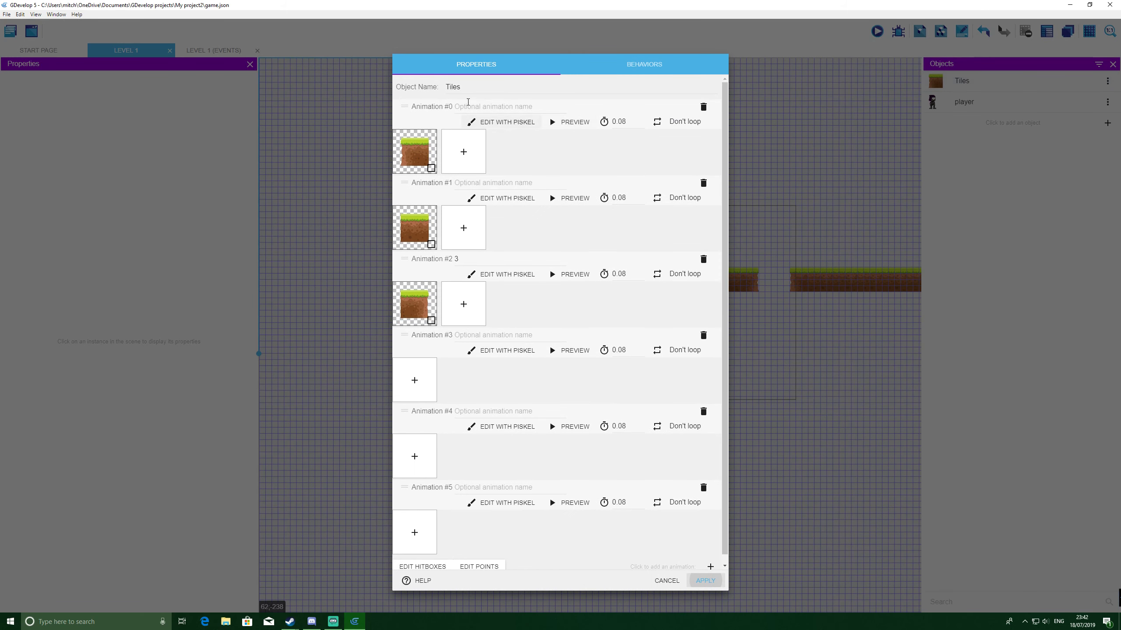
pyautogui.click(660, 67)
pyautogui.click(718, 328)
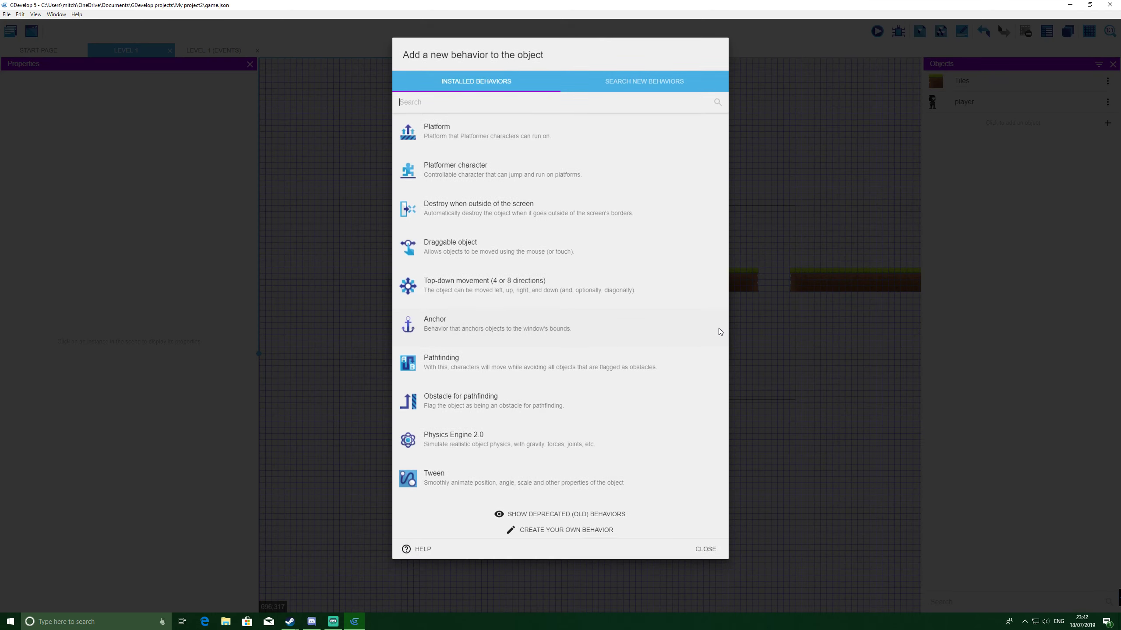
pyautogui.click(442, 153)
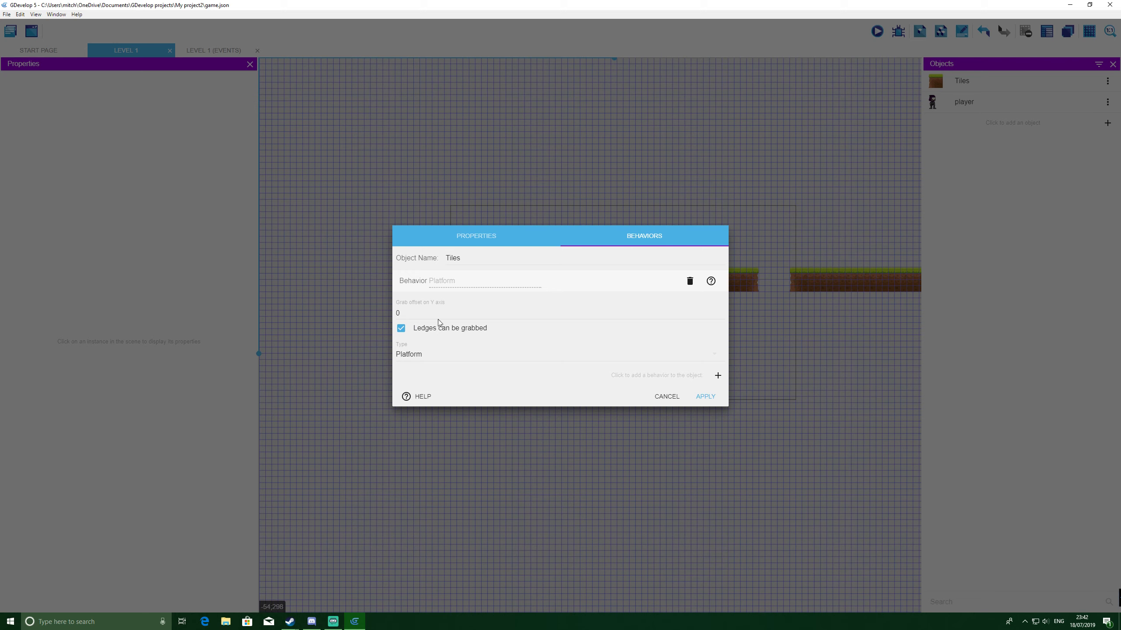
pyautogui.click(704, 396)
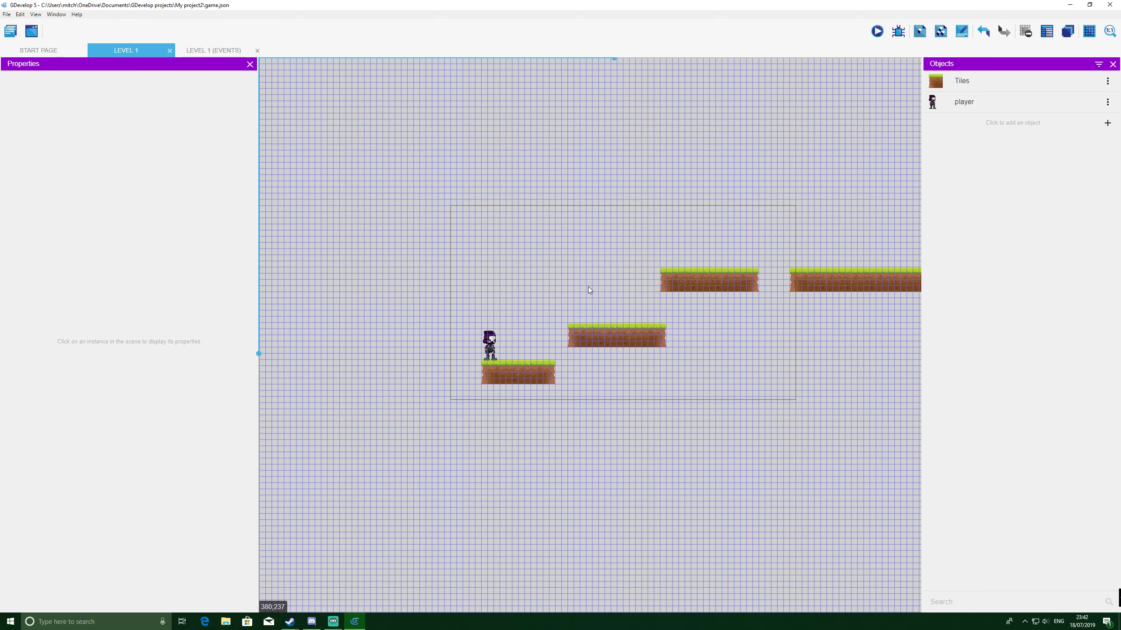
# Step: Preview the scene and test the player's walking in both directions and jumping between the first platforms
pyautogui.click(878, 31)
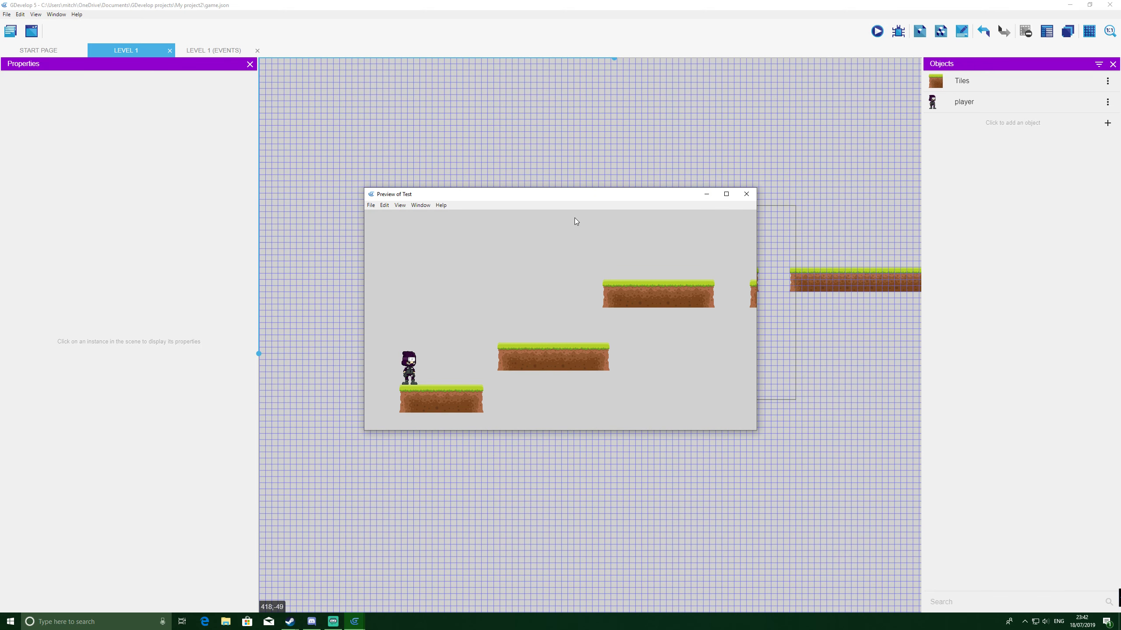
pyautogui.press('Right')
pyautogui.press('Left')
pyautogui.press('space')
pyautogui.press('space')
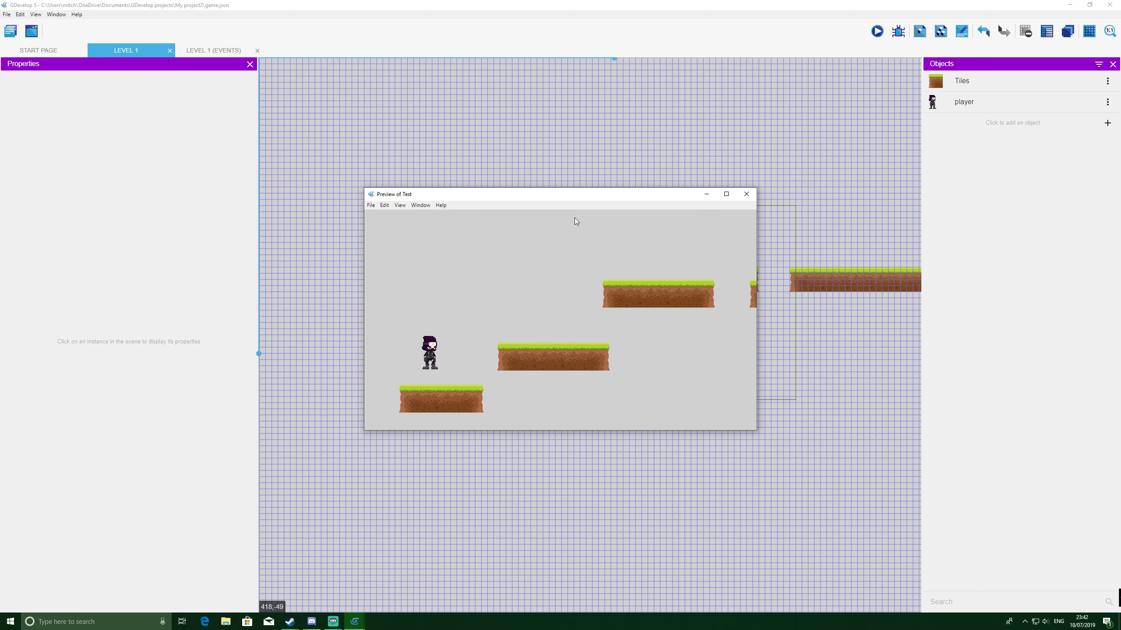
pyautogui.press('space')
pyautogui.press('space')
pyautogui.press('Left')
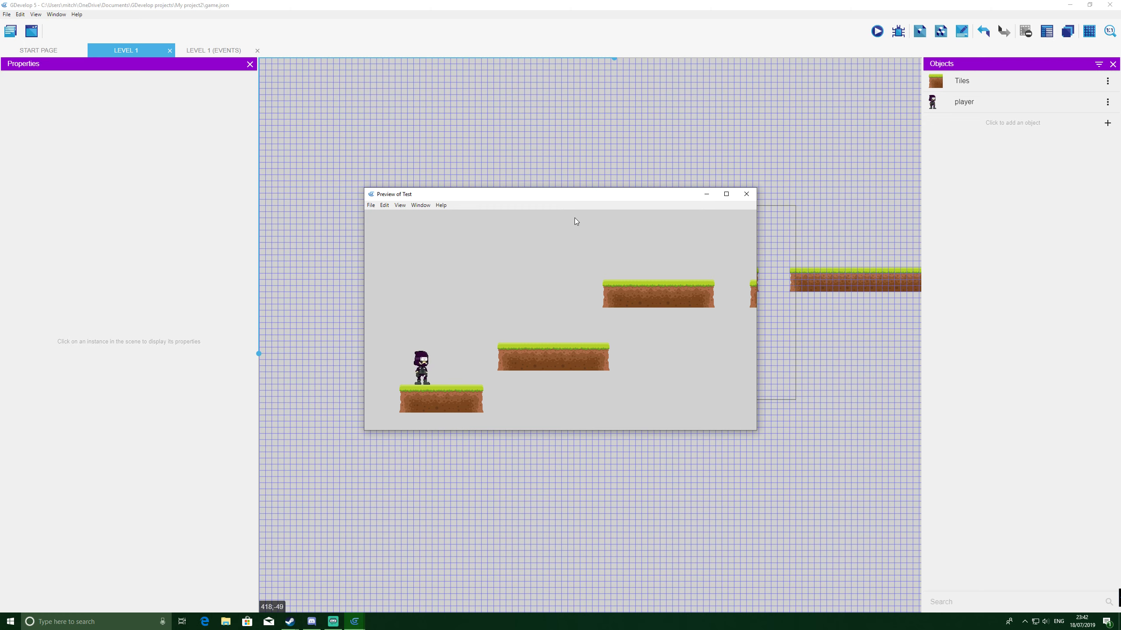
pyautogui.press('Left')
pyautogui.press('Right')
pyautogui.press('Left')
pyautogui.press('Right')
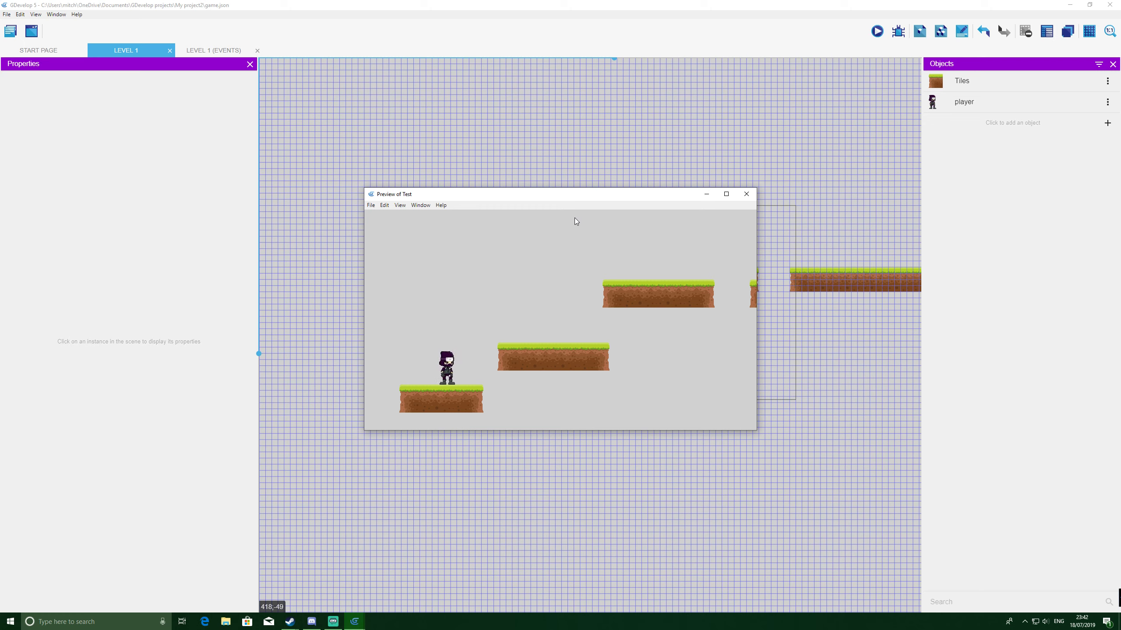
pyautogui.press('space')
pyautogui.press('Right')
pyautogui.press('space')
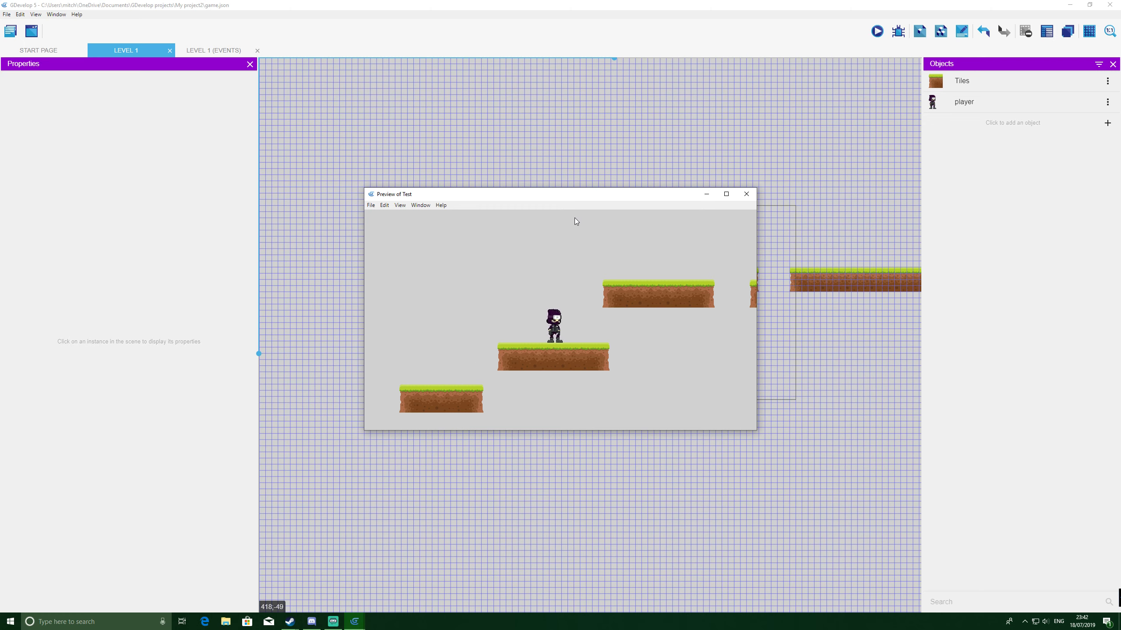
pyautogui.press('space')
pyautogui.press('Right')
pyautogui.click(746, 194)
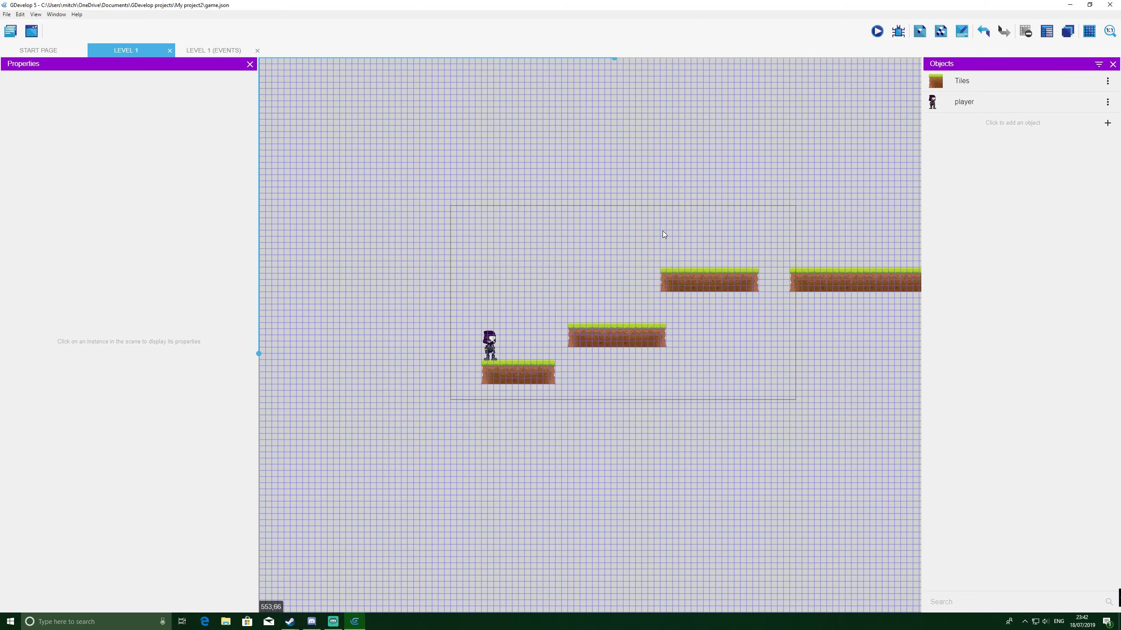
# Step: Lower the third platform to Y 192 and preview the scene to test the player's jumps toward it
pyautogui.moveTo(673, 278); pyautogui.dragTo(745, 299)
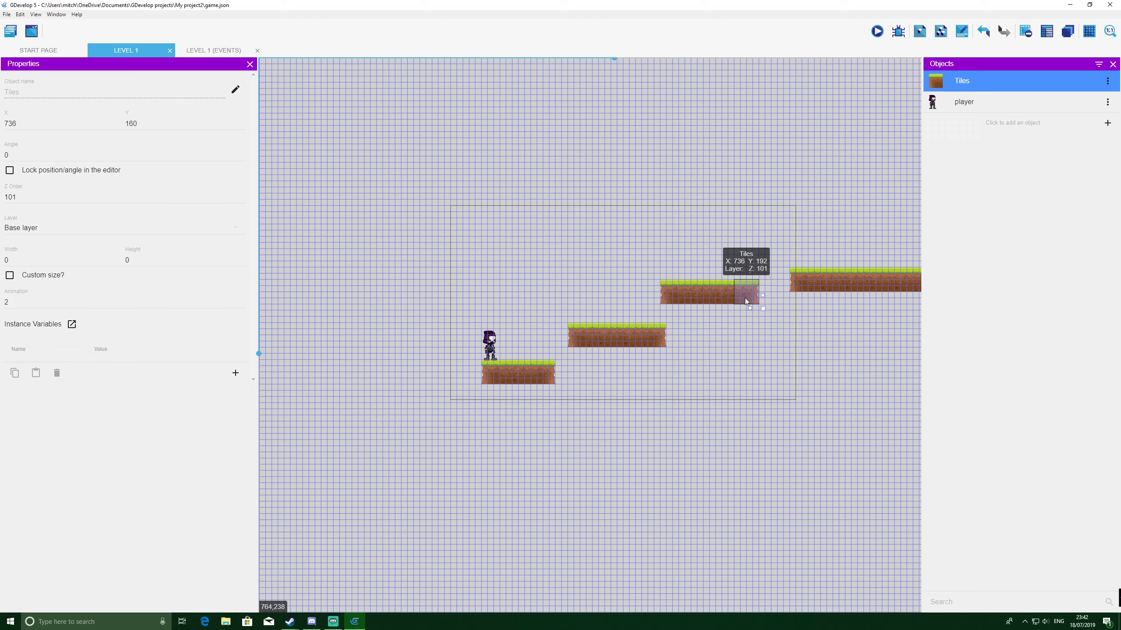
pyautogui.click(877, 31)
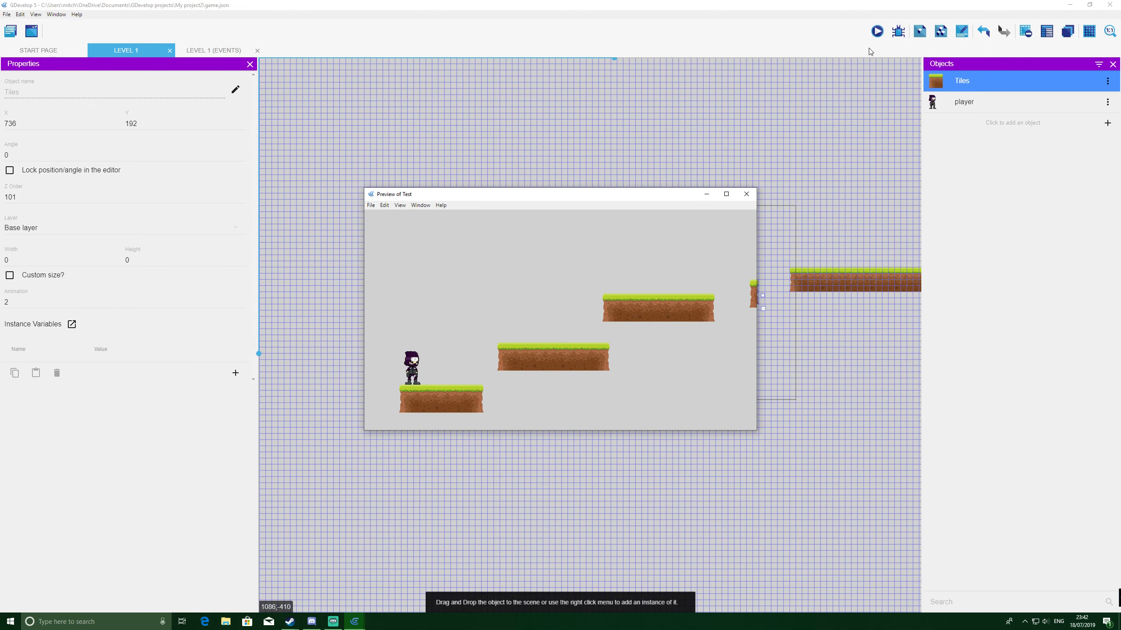
pyautogui.press('Right')
pyautogui.press('space')
pyautogui.press('space')
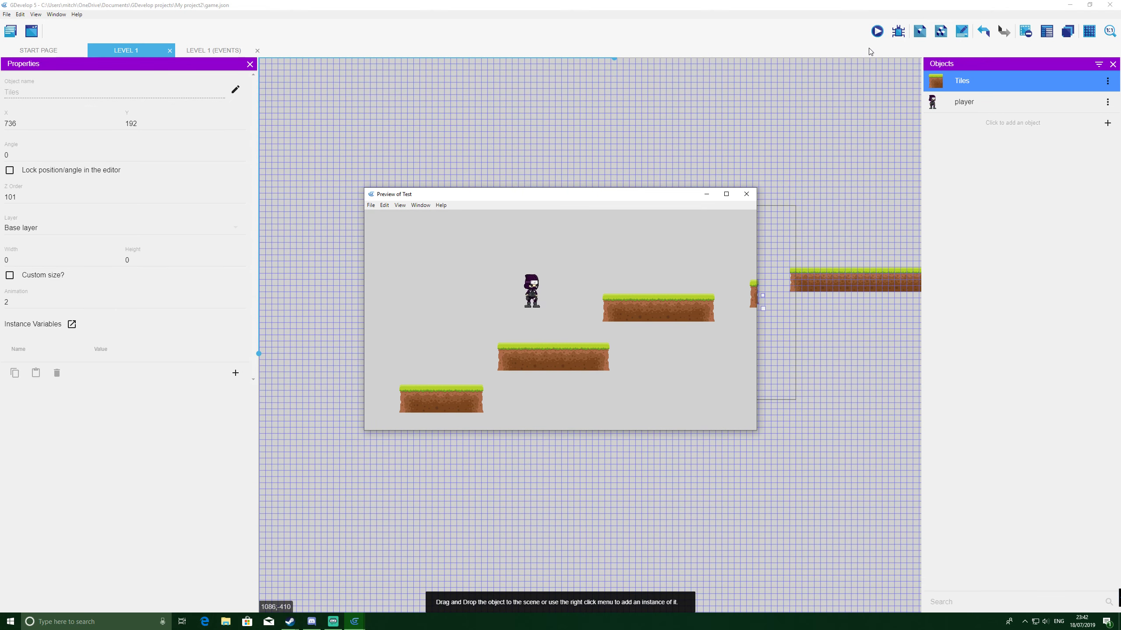
pyautogui.press('space')
pyautogui.press('space')
pyautogui.press('space')
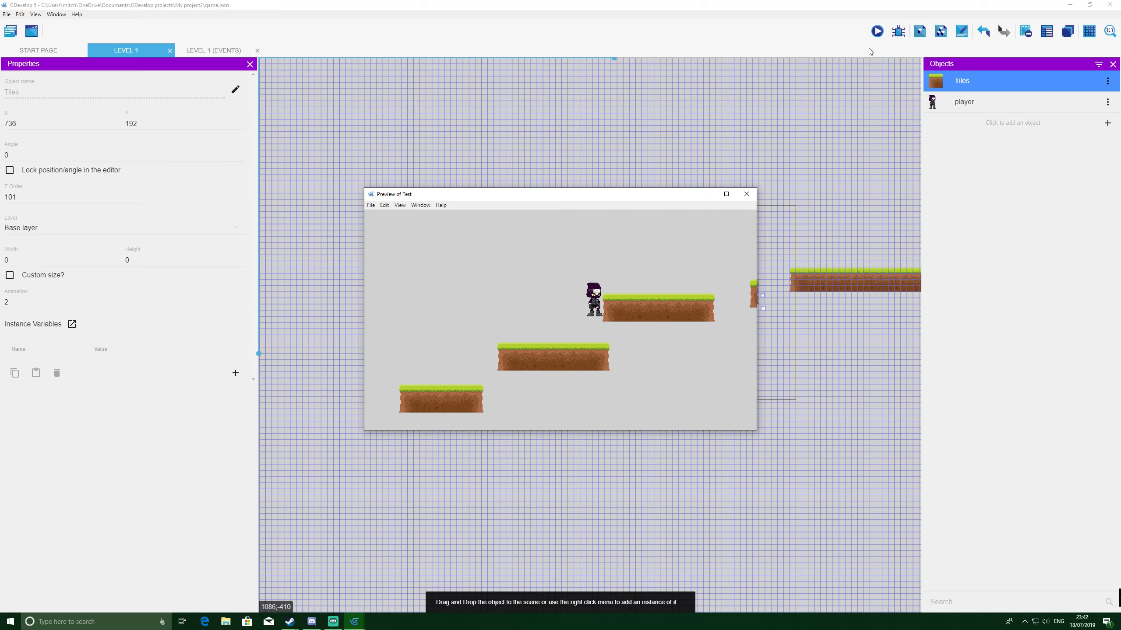
pyautogui.click(746, 195)
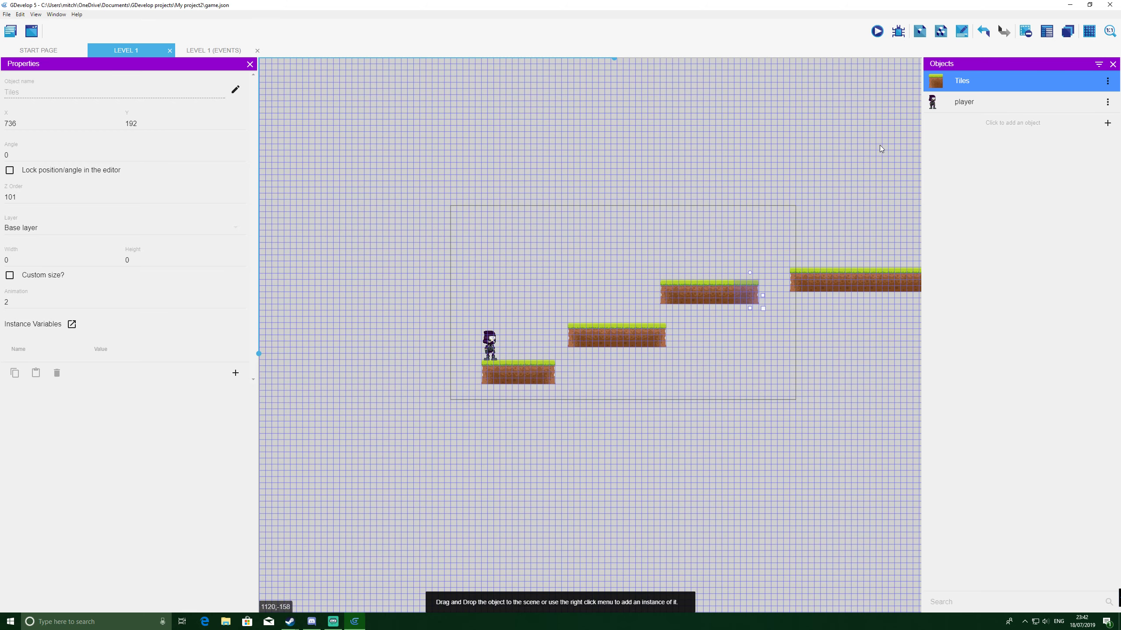
# Step: Set the player's platformer behavior to a jump speed of 700 and a gravity of 900
pyautogui.doubleClick(953, 102)
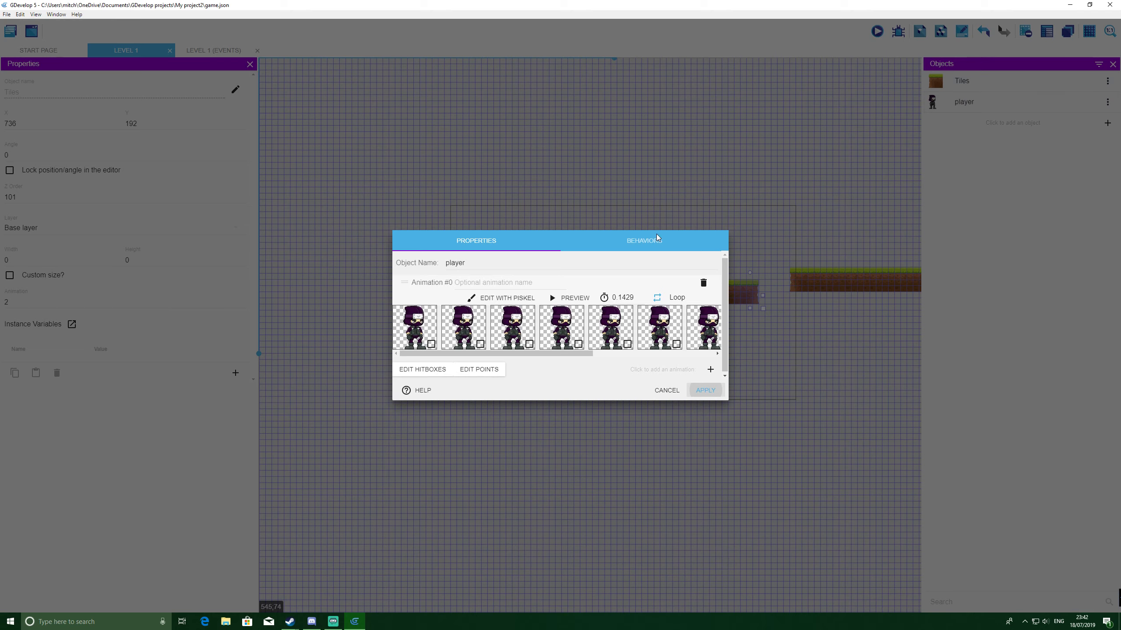
pyautogui.click(655, 238)
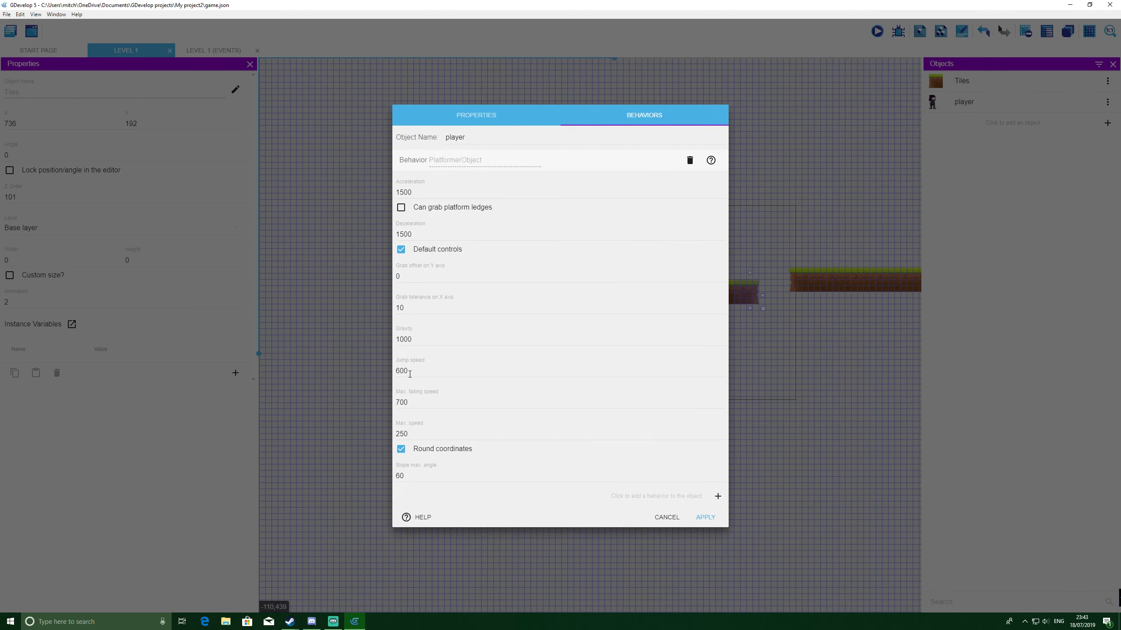
pyautogui.moveTo(411, 371); pyautogui.dragTo(397, 373)
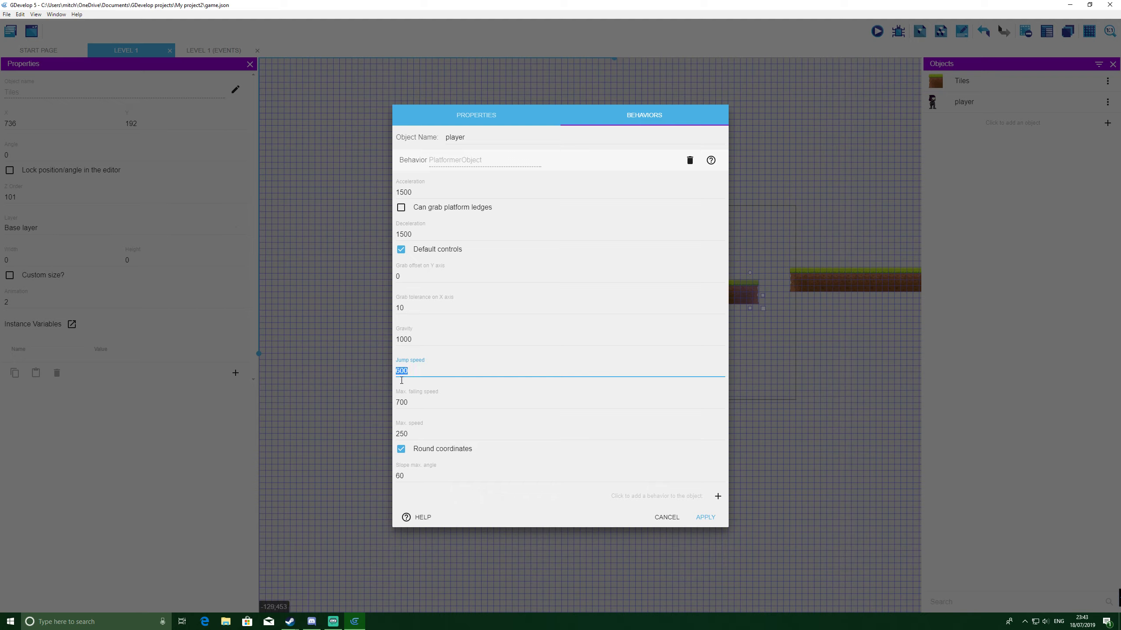
pyautogui.moveTo(416, 336); pyautogui.dragTo(396, 341)
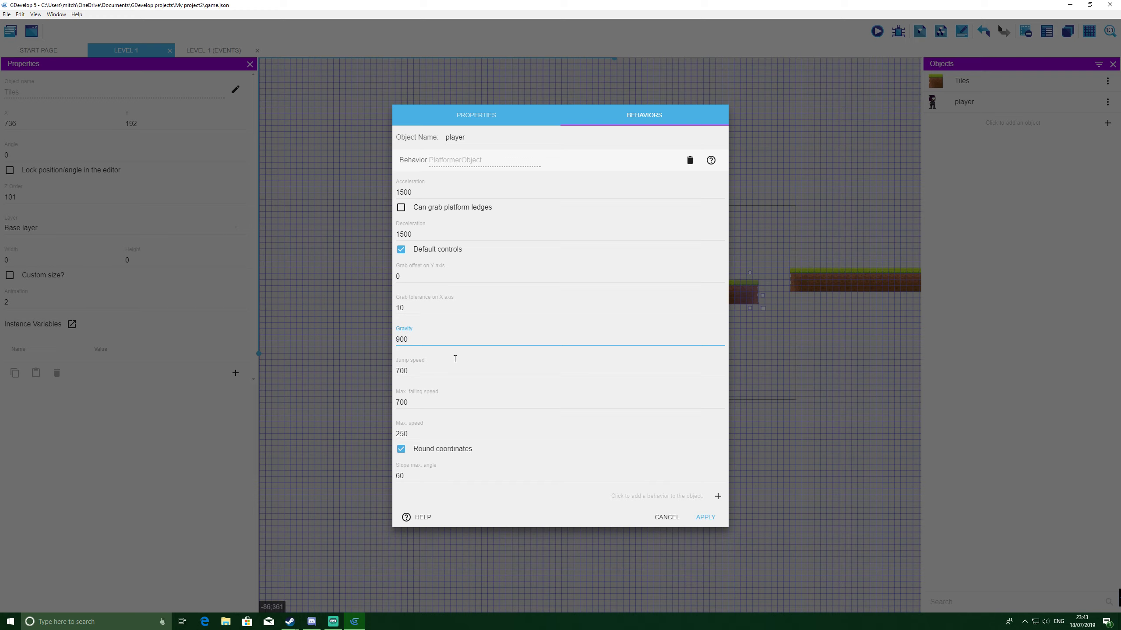
pyautogui.click(703, 518)
# Step: Preview the scene and test the player's adjusted jumps up to the third platform and back down to the first
pyautogui.click(877, 32)
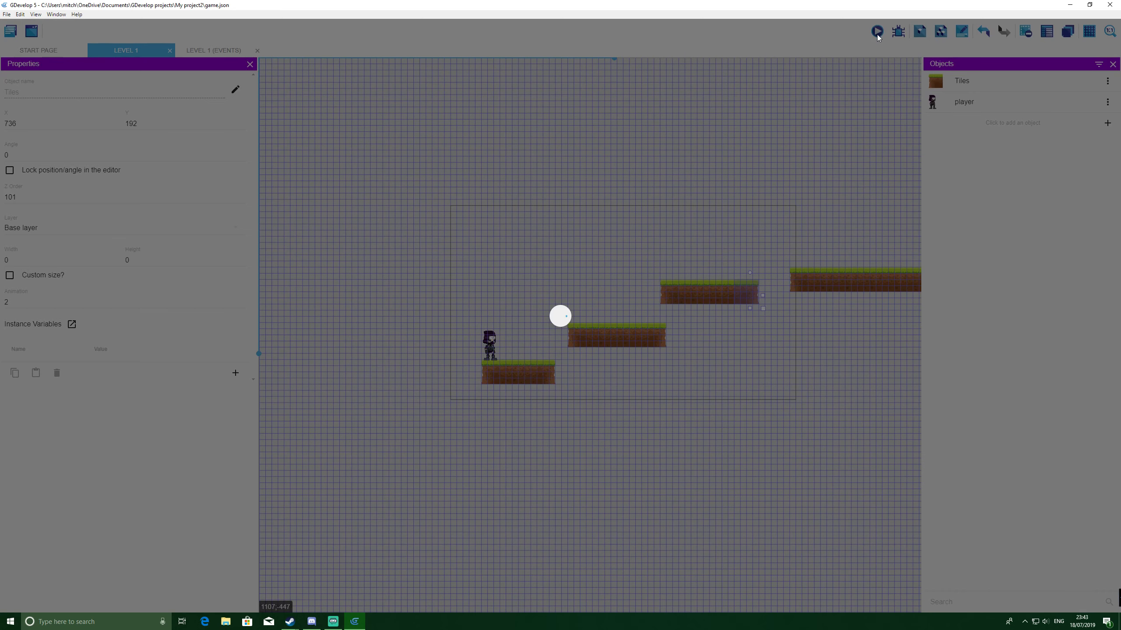
pyautogui.press('space')
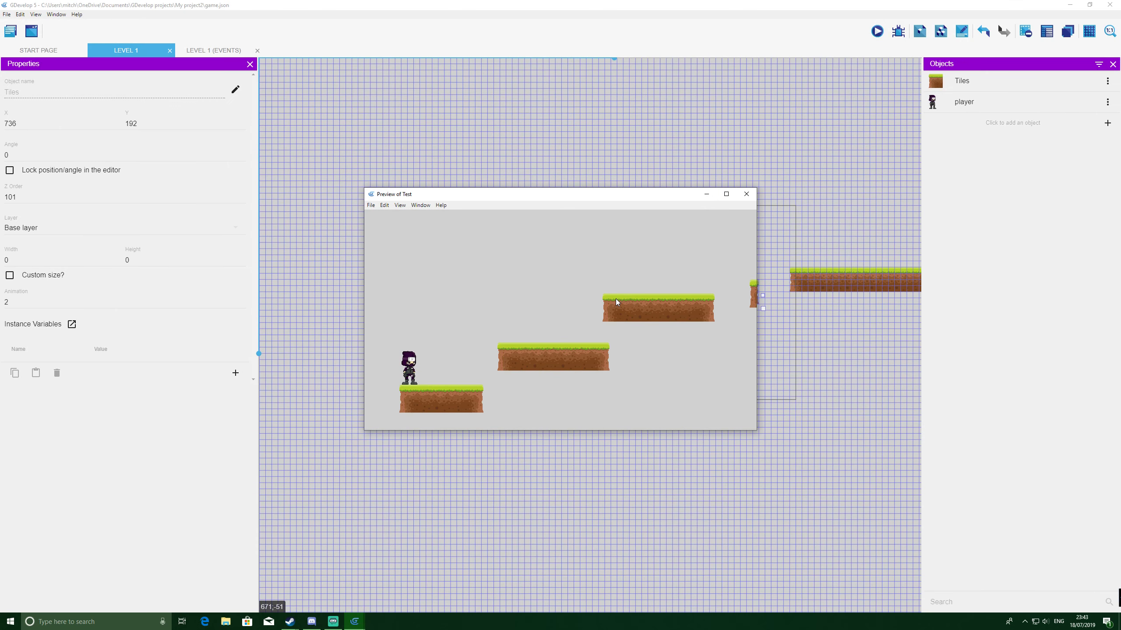
pyautogui.press('Right')
pyautogui.press('Right')
pyautogui.press('space')
pyautogui.press('space')
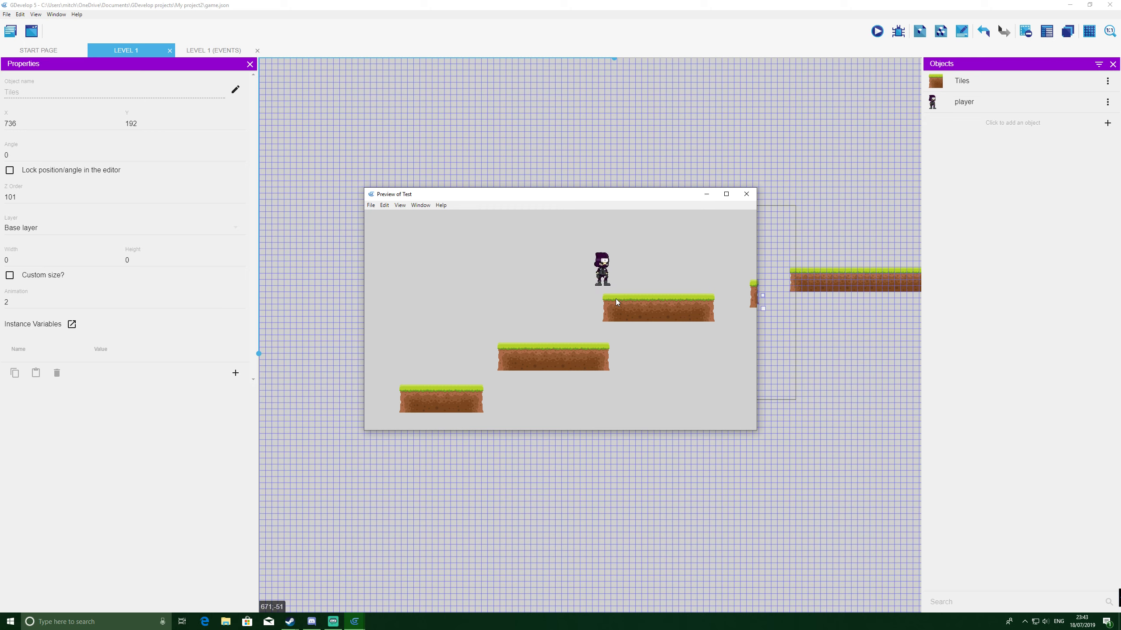
pyautogui.press('space')
pyautogui.press('Right')
pyautogui.press('Left')
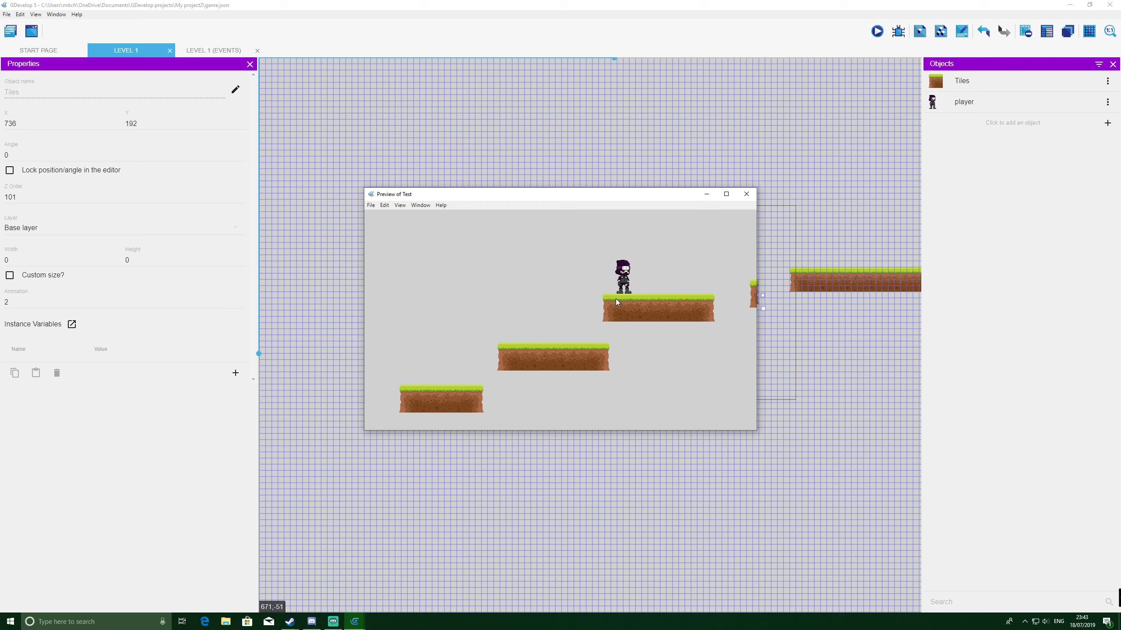
pyautogui.press('Left')
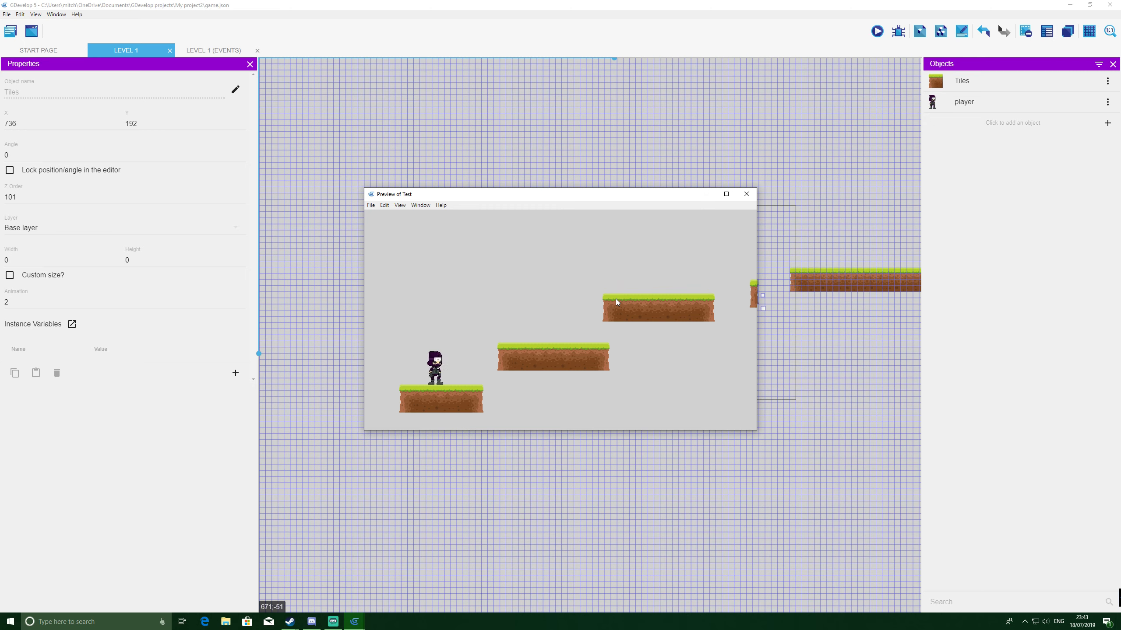
pyautogui.press('Right')
pyautogui.press('space')
pyautogui.press('space')
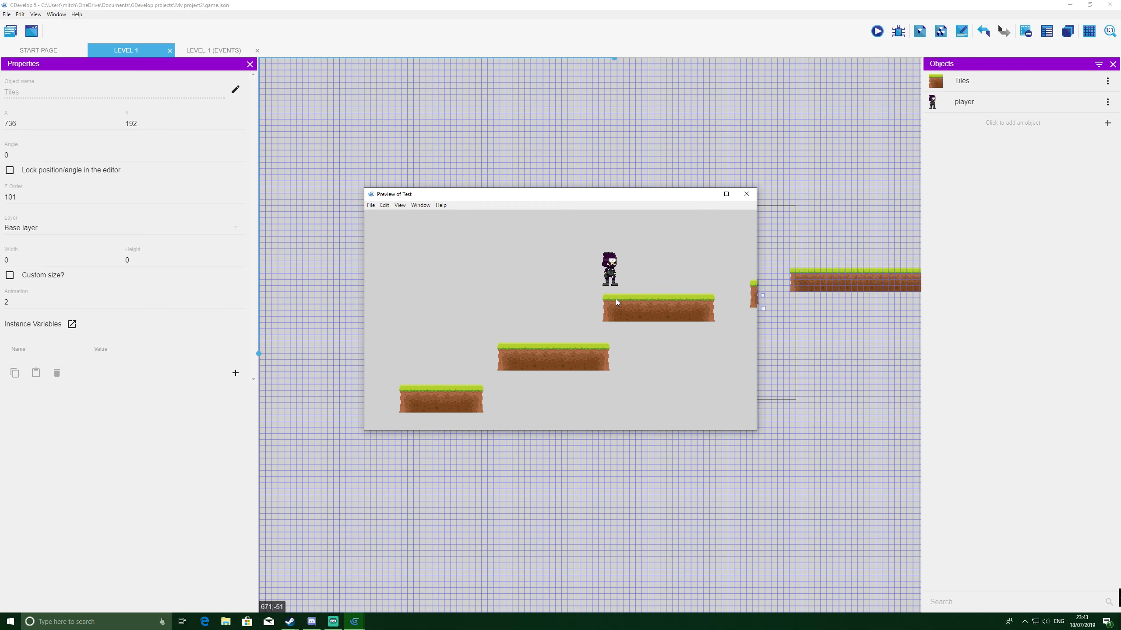
pyautogui.click(745, 194)
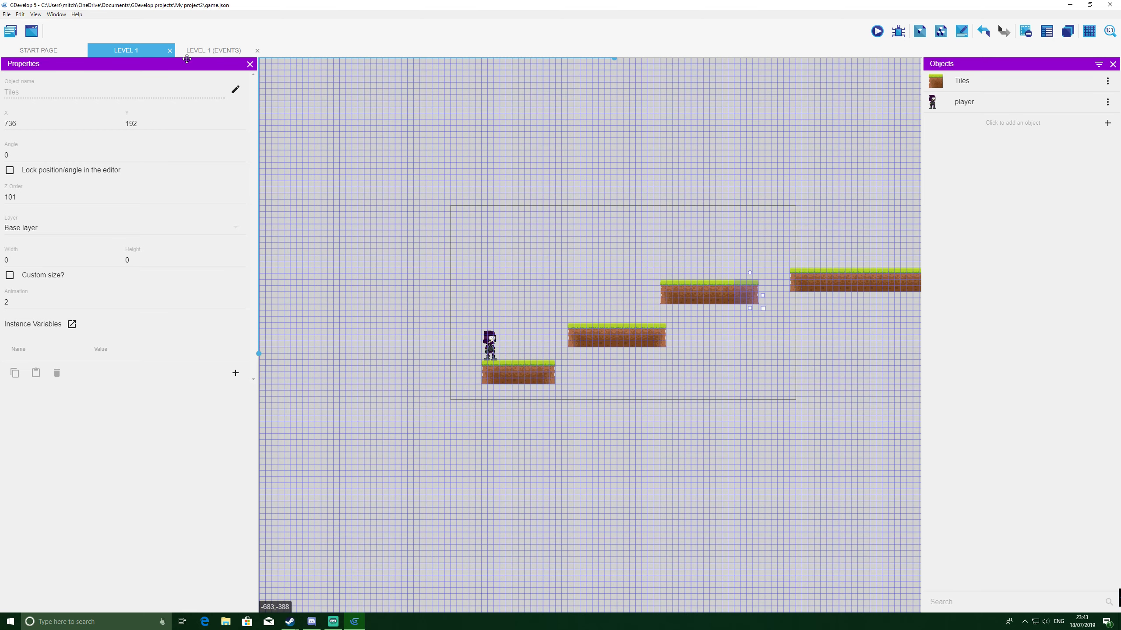
# Step: Add a blank comment and an empty standard event to the Level 1 events sheet
pyautogui.click(218, 51)
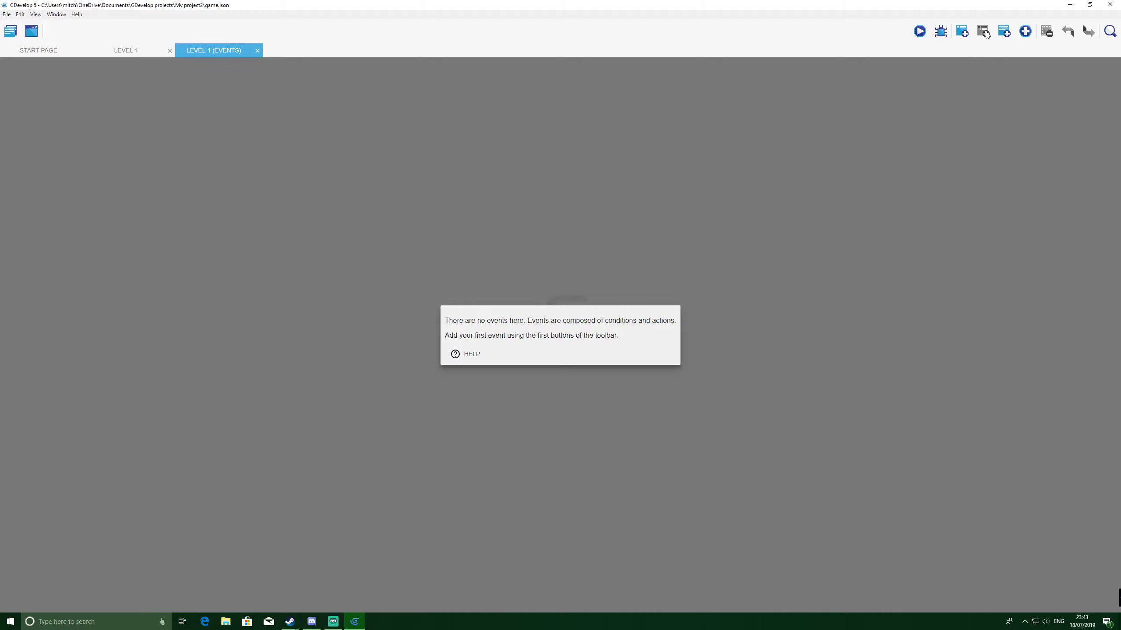
pyautogui.click(1029, 32)
pyautogui.click(1035, 47)
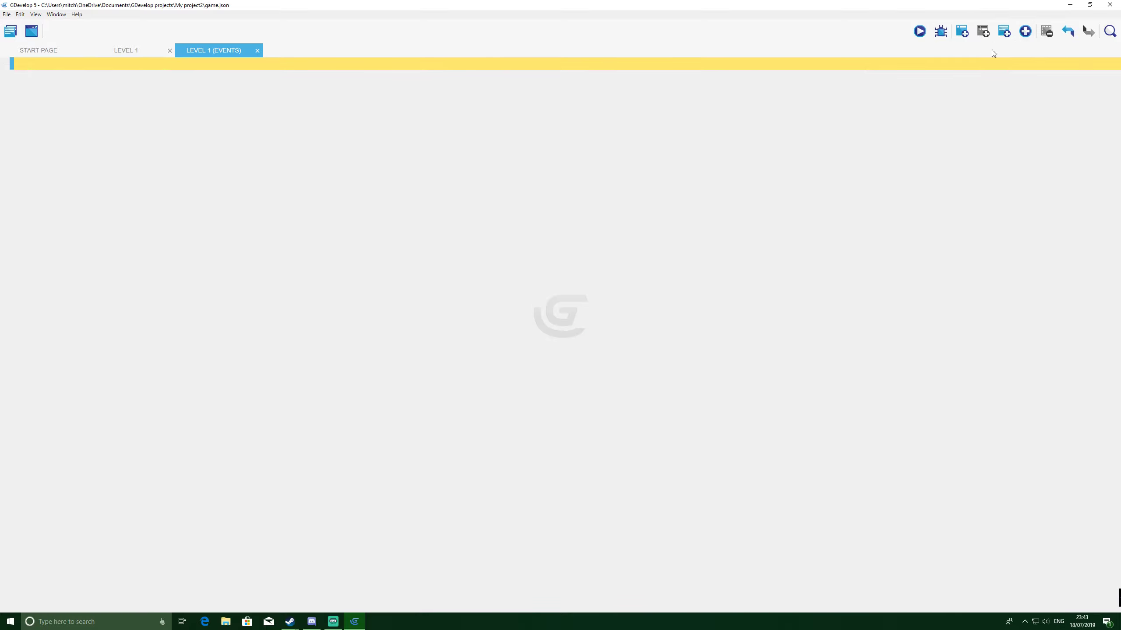
pyautogui.click(962, 33)
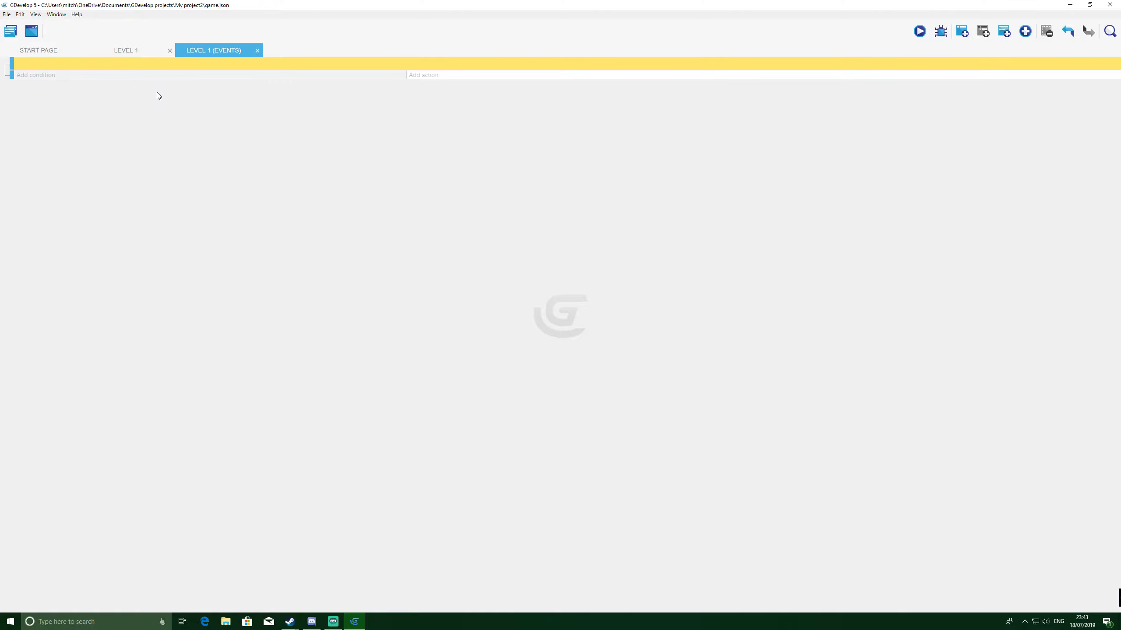
# Step: Preview the scene and examine how the game fills a maximized window and a narrowed one
pyautogui.click(424, 75)
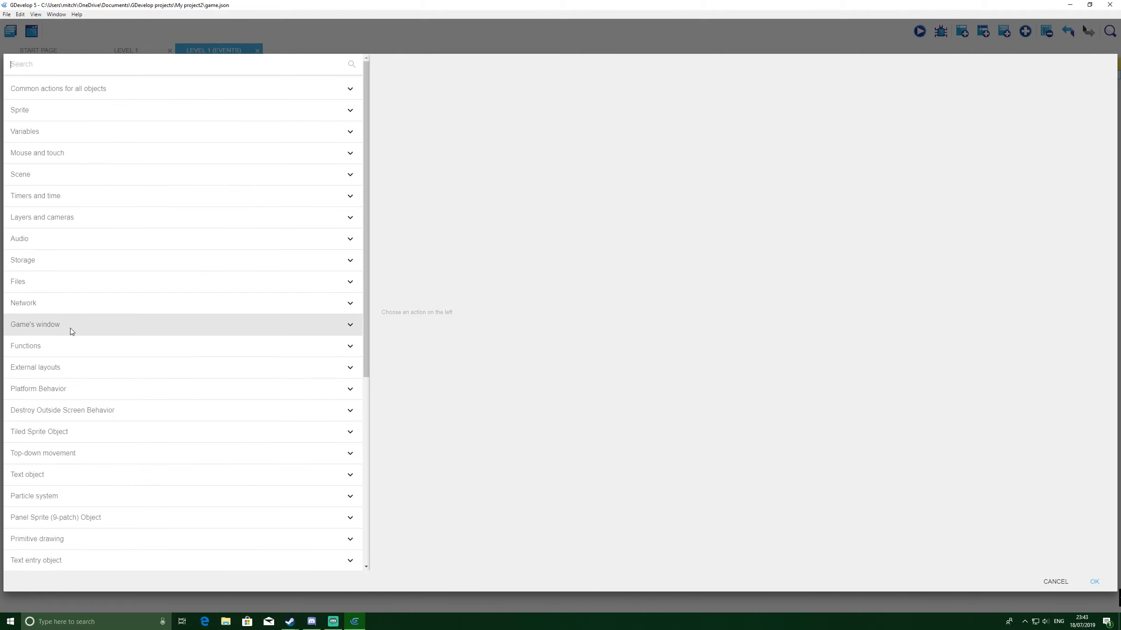
pyautogui.click(424, 42)
pyautogui.click(917, 43)
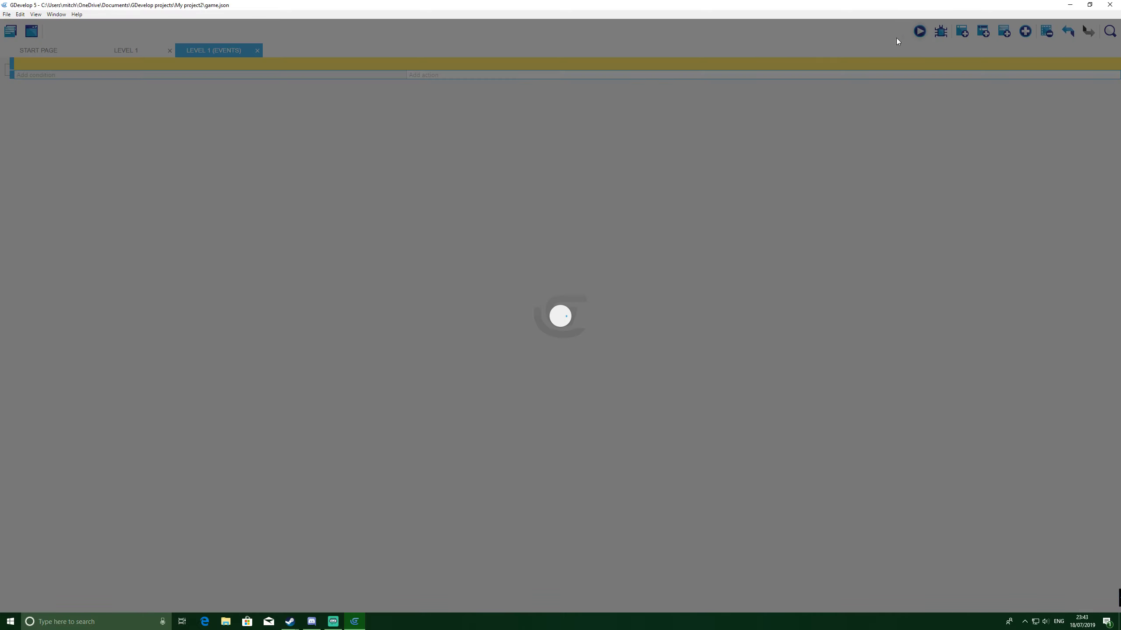
pyautogui.click(727, 195)
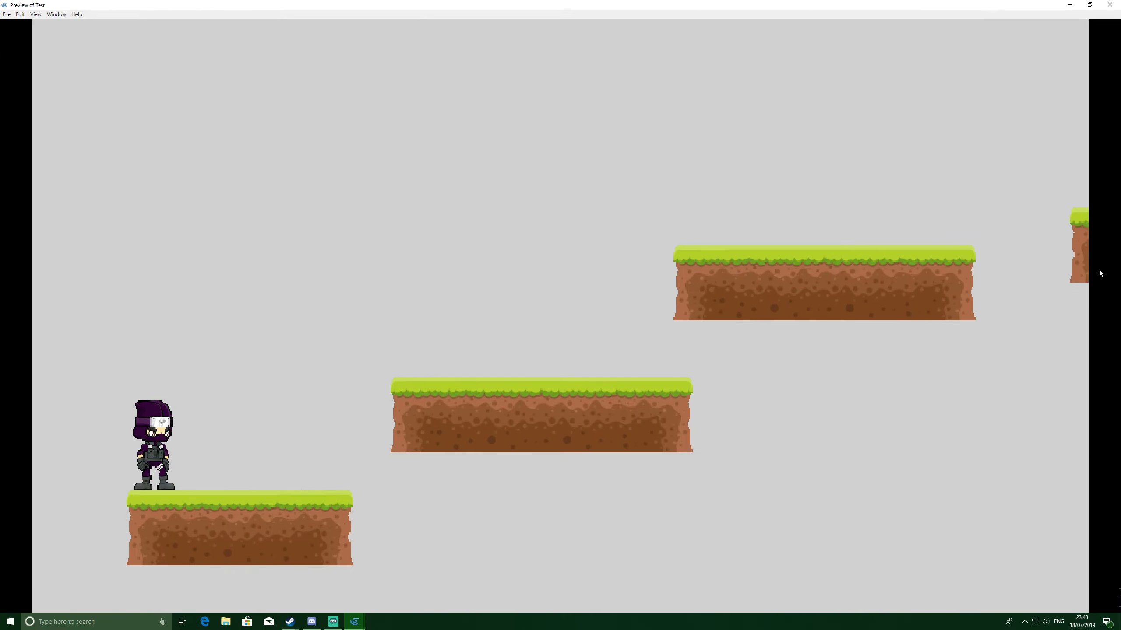
pyautogui.click(1089, 4)
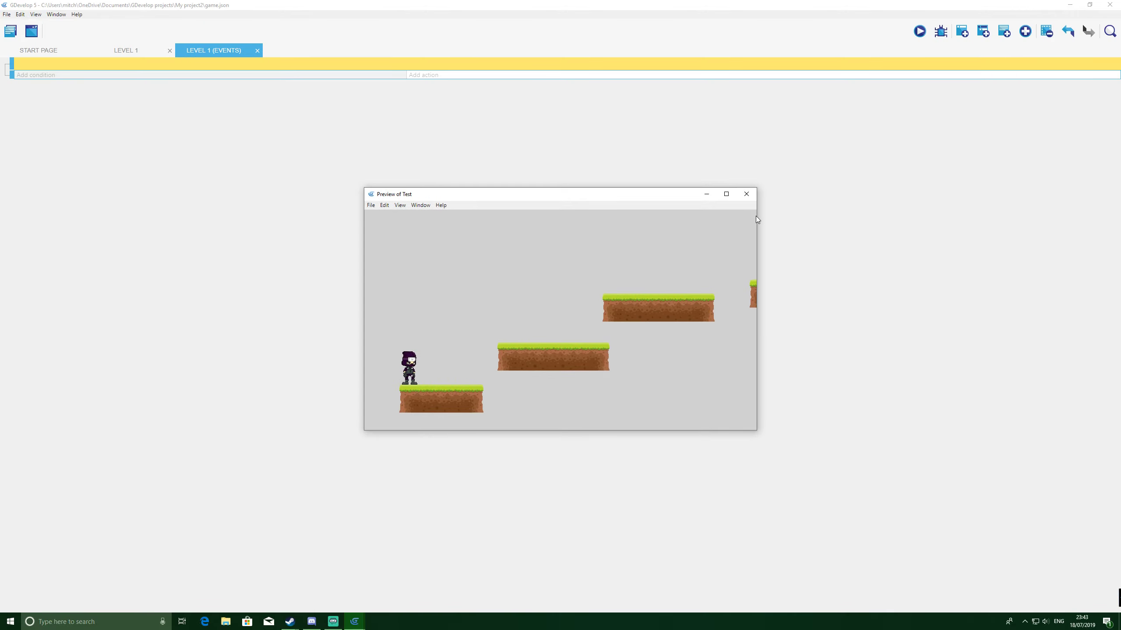
pyautogui.moveTo(756, 216); pyautogui.dragTo(601, 238)
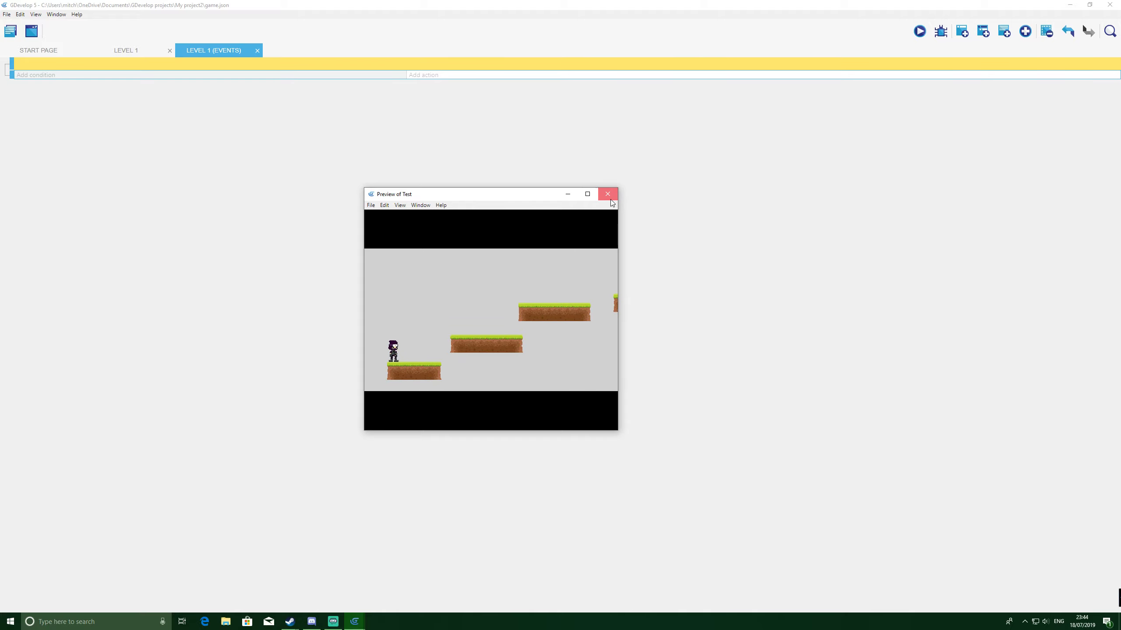
pyautogui.click(585, 194)
# Step: Add a De/activate fullscreen action to the event with fullscreen set to No and keep aspect ratio set to No
pyautogui.click(419, 76)
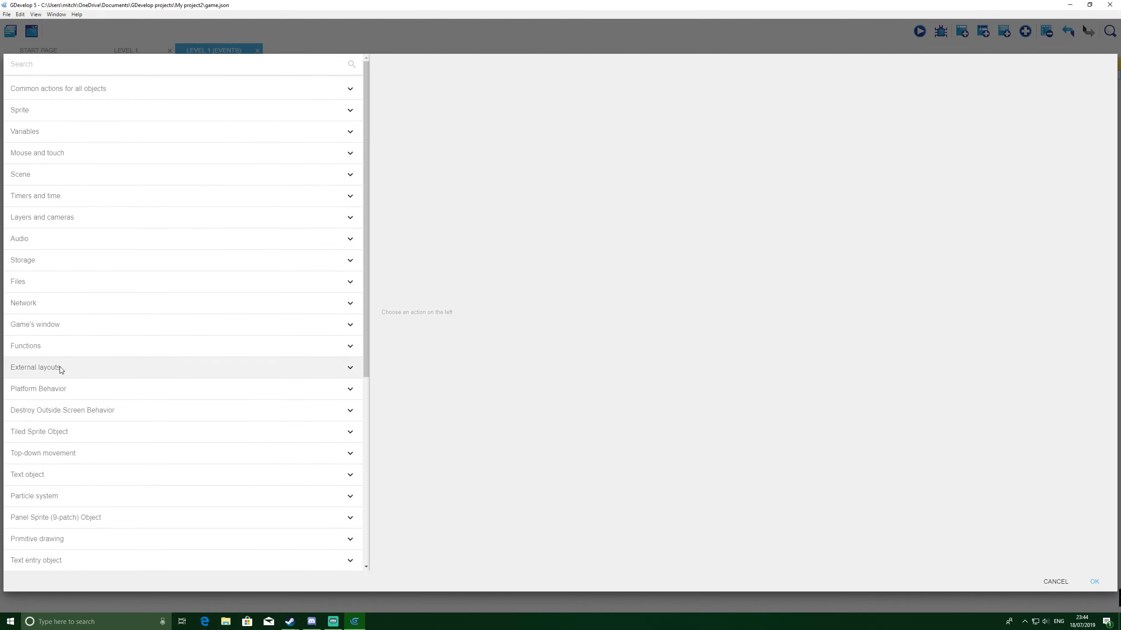
pyautogui.click(44, 328)
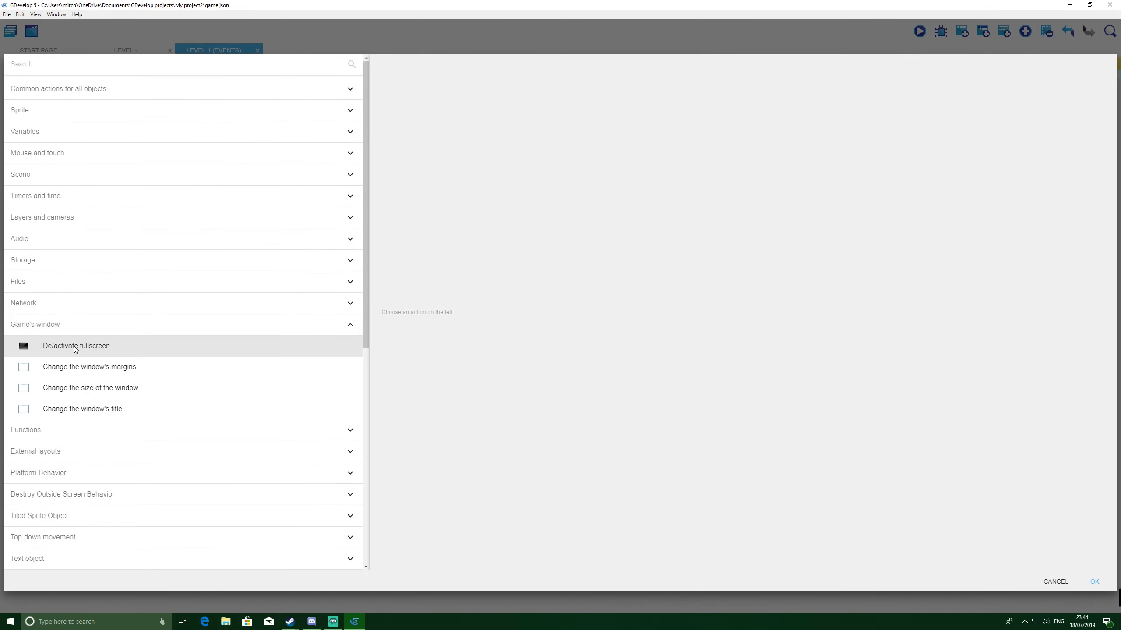
pyautogui.click(78, 346)
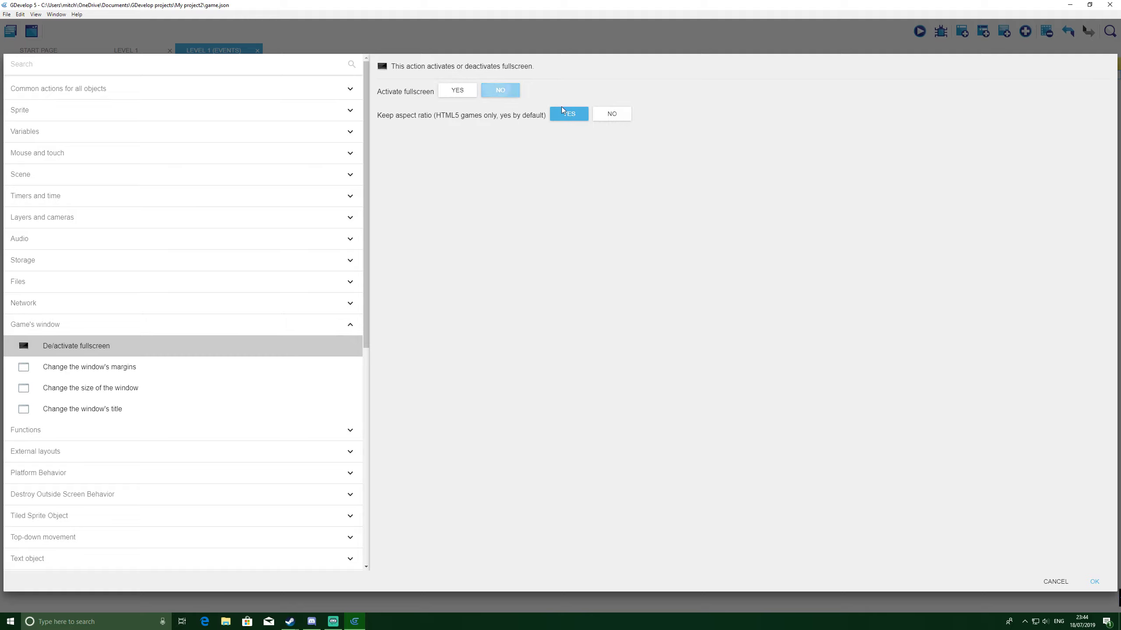
pyautogui.click(608, 115)
pyautogui.click(1095, 578)
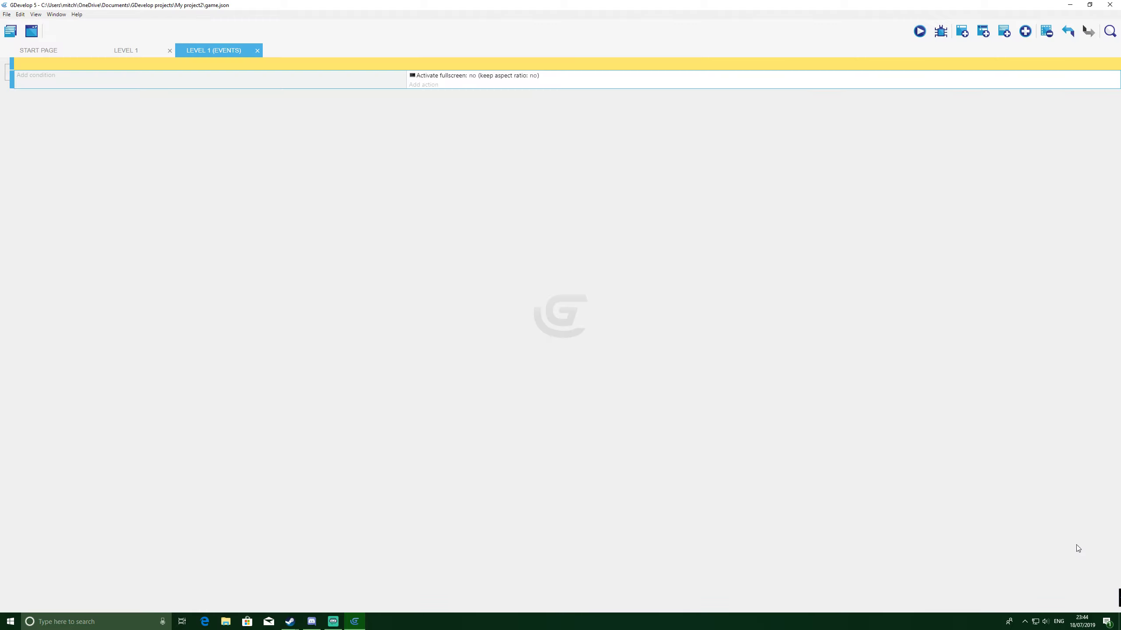
# Step: Preview the scene and check how the game stretches when its window is enlarged and maximized
pyautogui.click(918, 32)
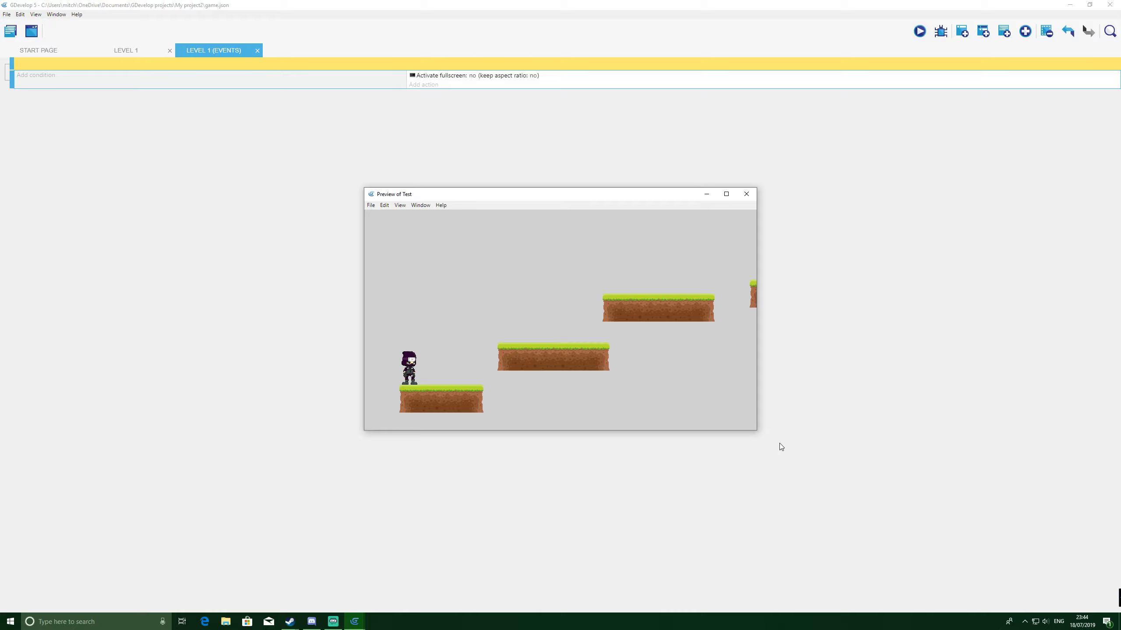
pyautogui.moveTo(756, 430); pyautogui.dragTo(801, 410)
pyautogui.click(771, 193)
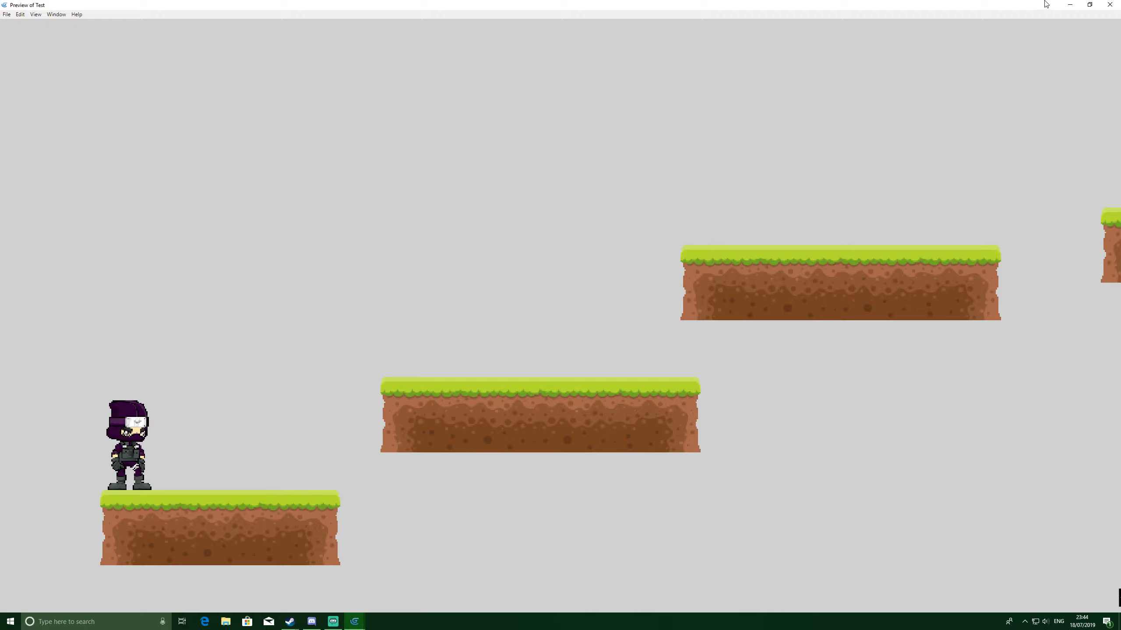
pyautogui.click(1110, 3)
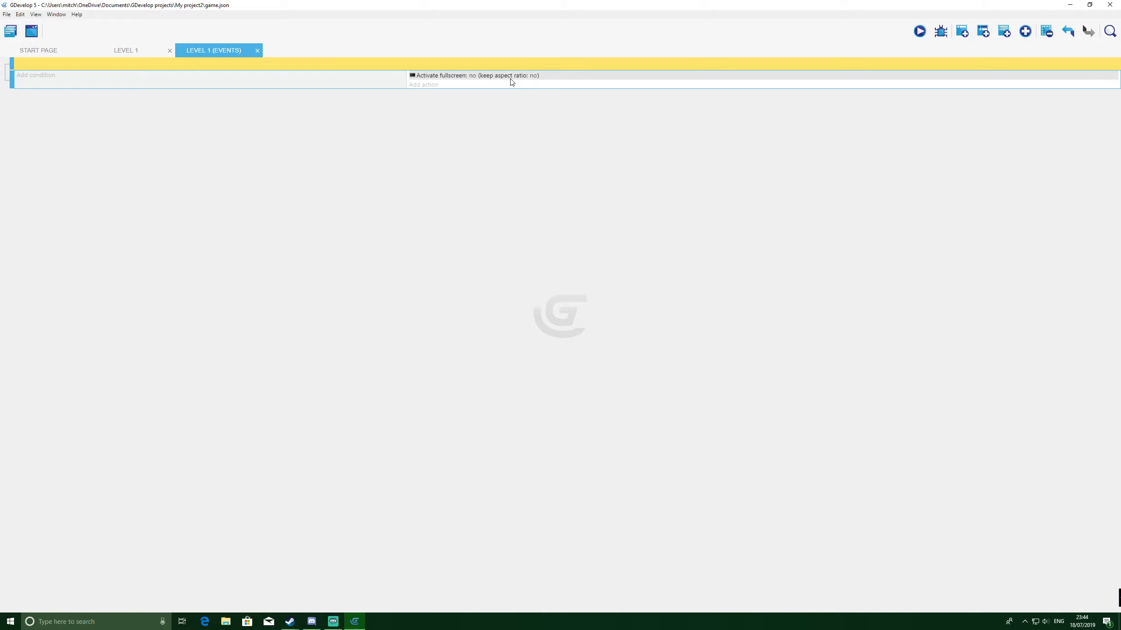
# Step: Add a Camera center X position action to the event with the modification sign = (set to)
pyautogui.click(416, 85)
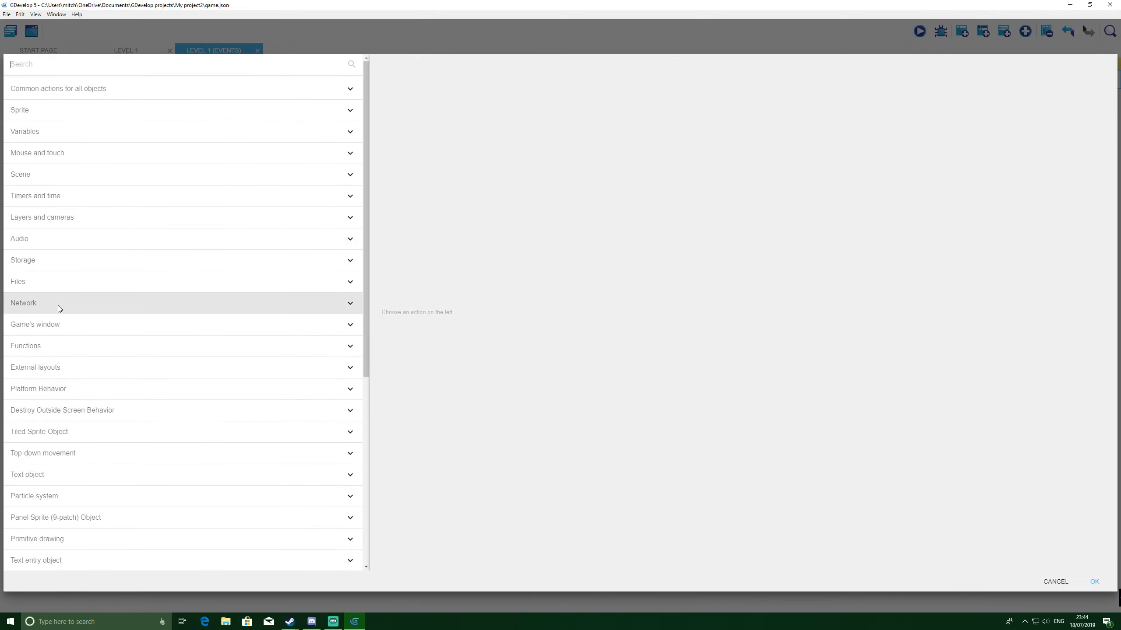
pyautogui.click(44, 218)
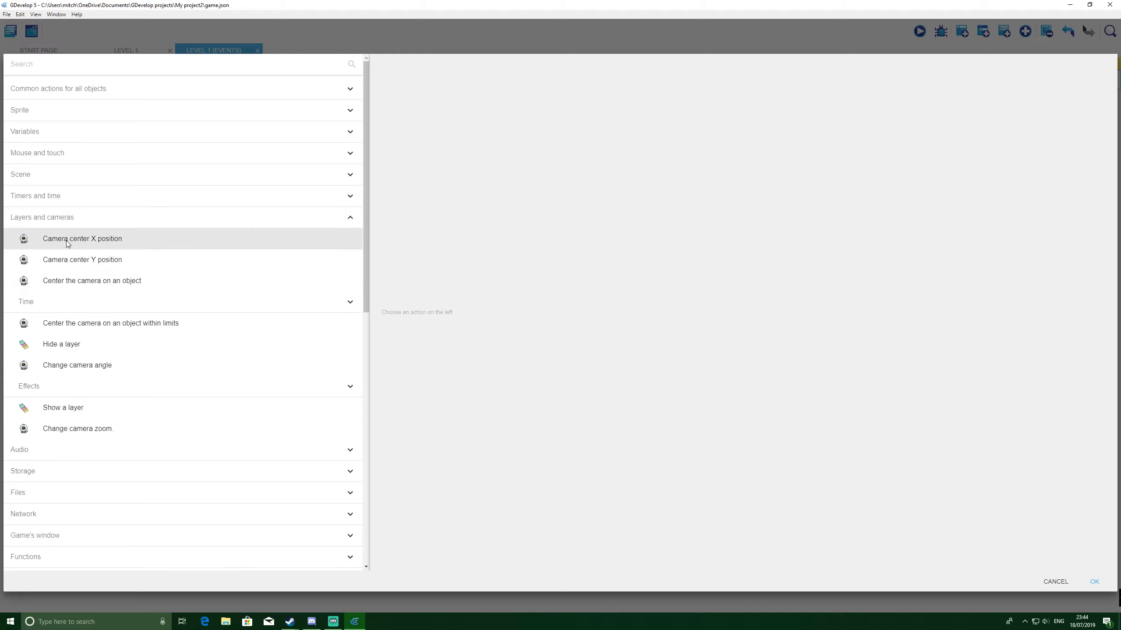
pyautogui.click(83, 239)
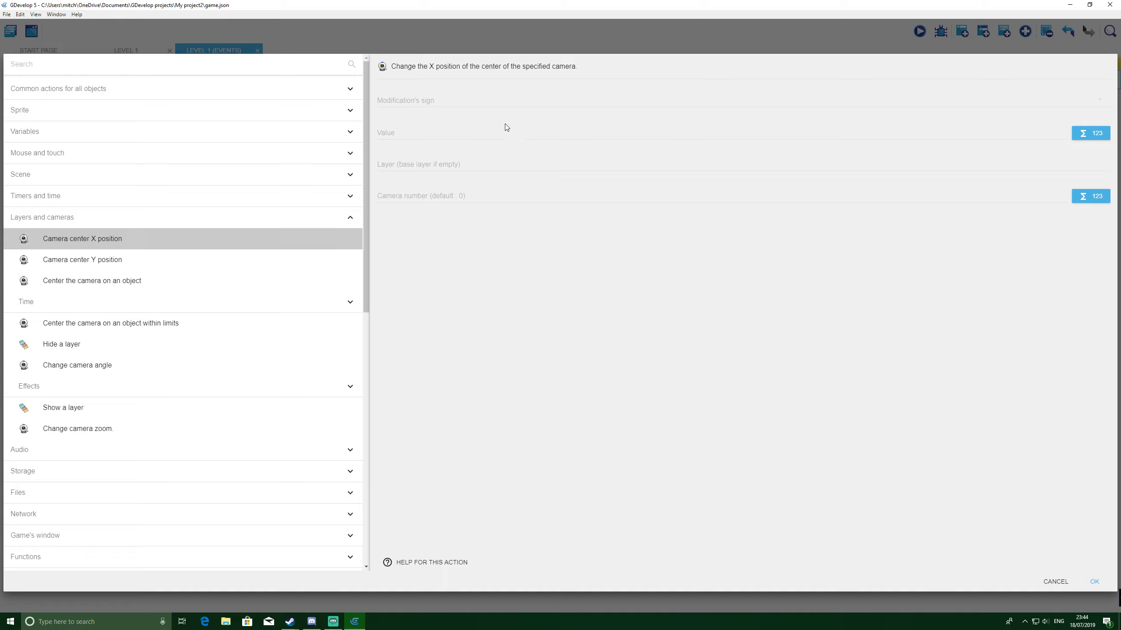
pyautogui.click(432, 101)
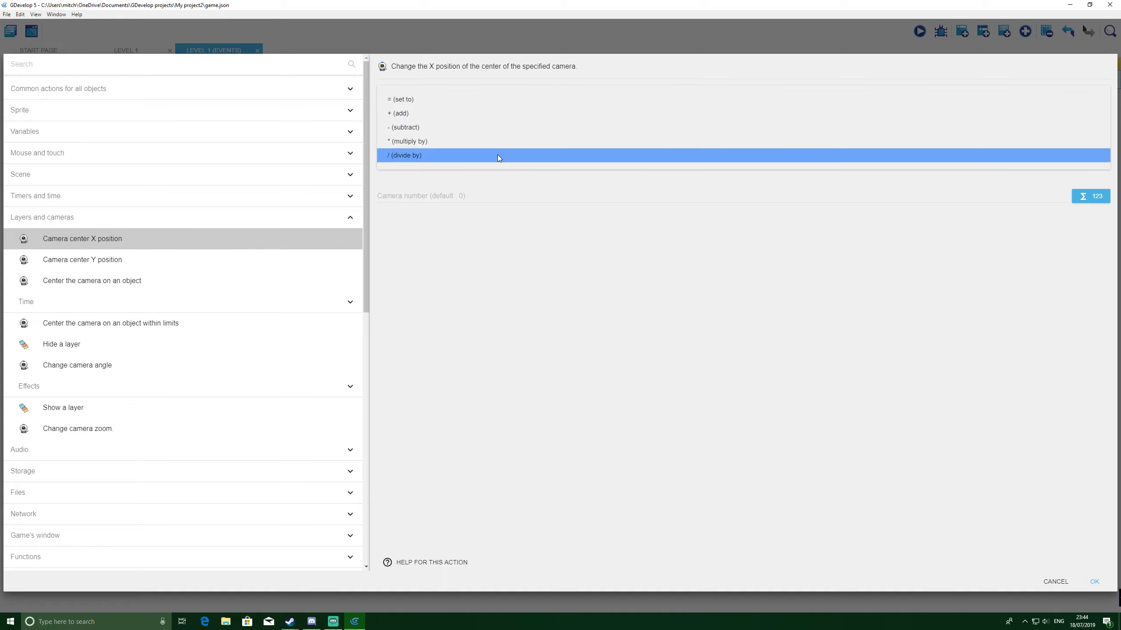
pyautogui.click(406, 99)
pyautogui.click(395, 133)
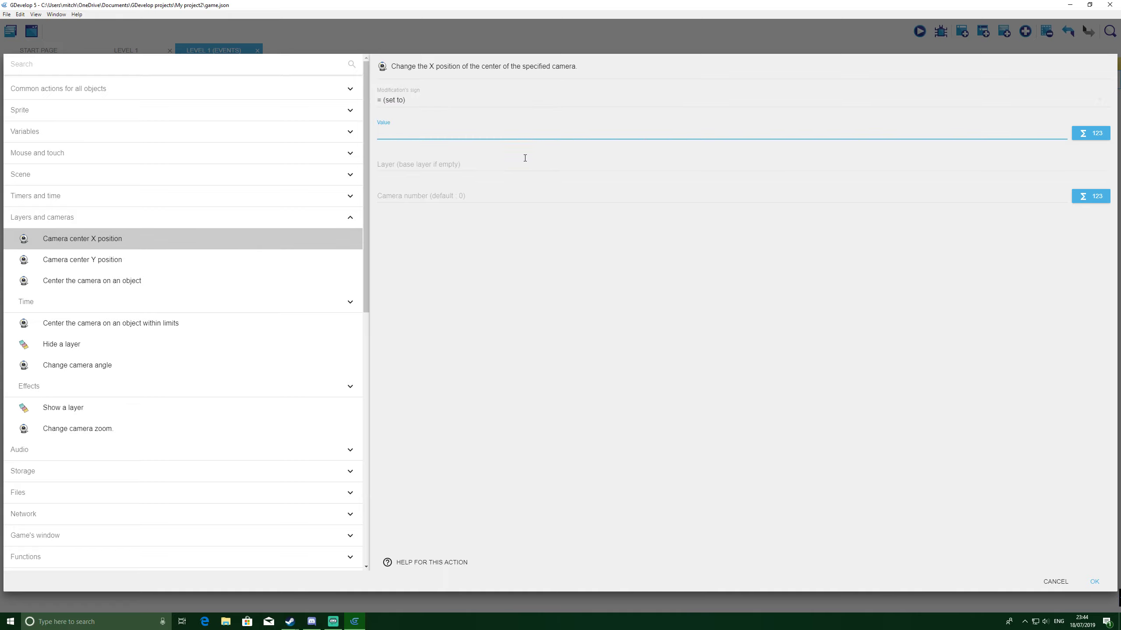
# Step: Set the camera action's value to the player object's X position expression, player.X(), and confirm the action
pyautogui.click(1096, 134)
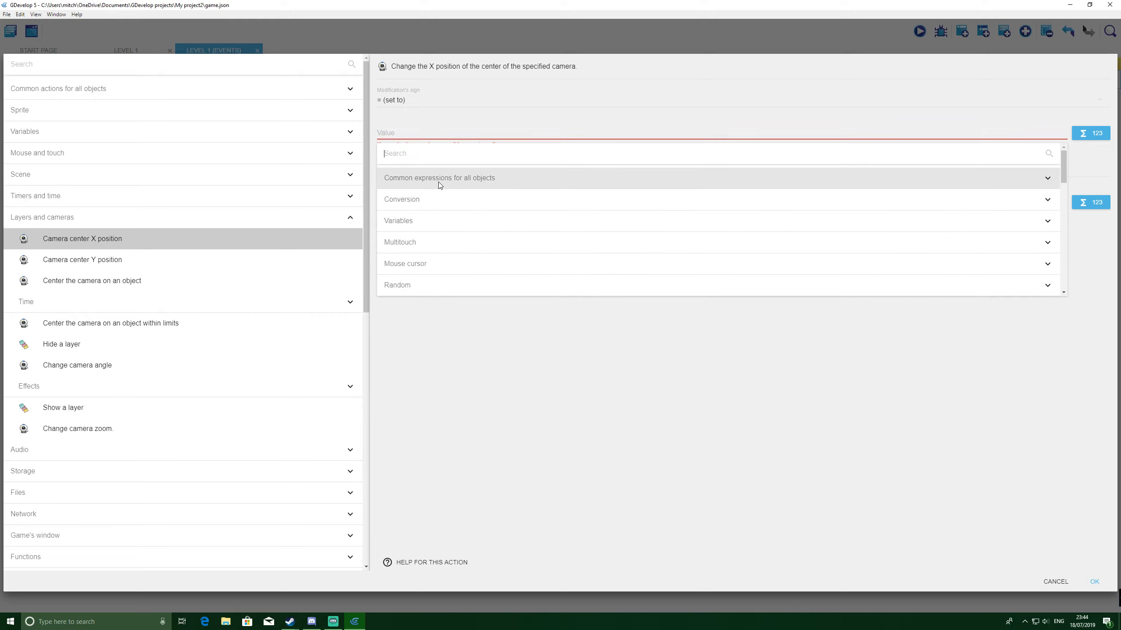
pyautogui.click(439, 181)
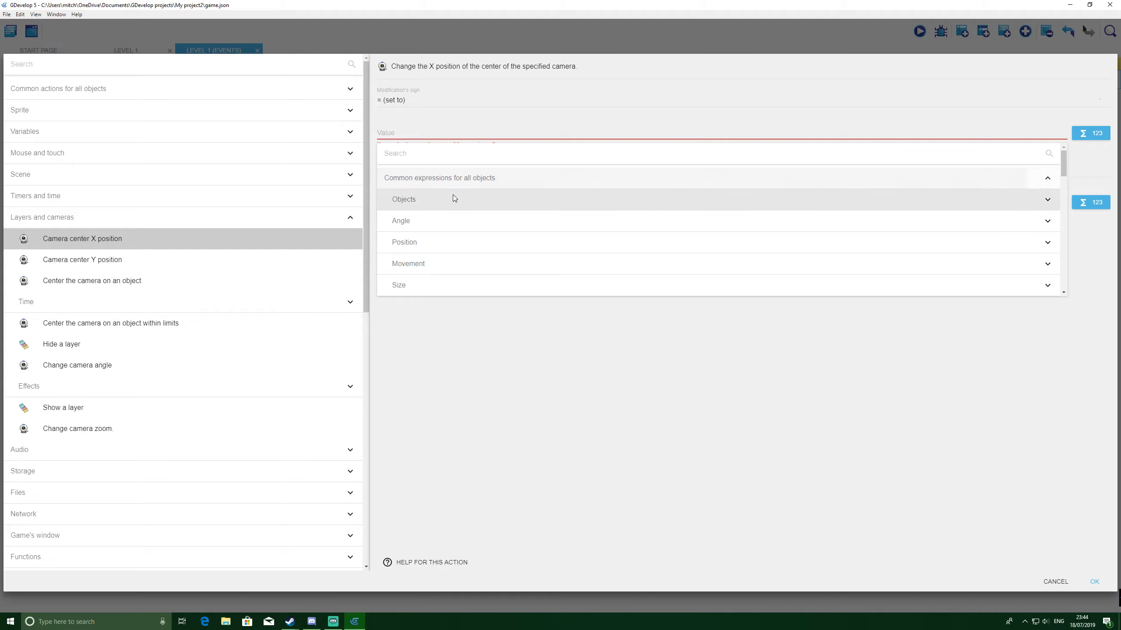
pyautogui.click(415, 242)
pyautogui.scroll(-2, 519, 273)
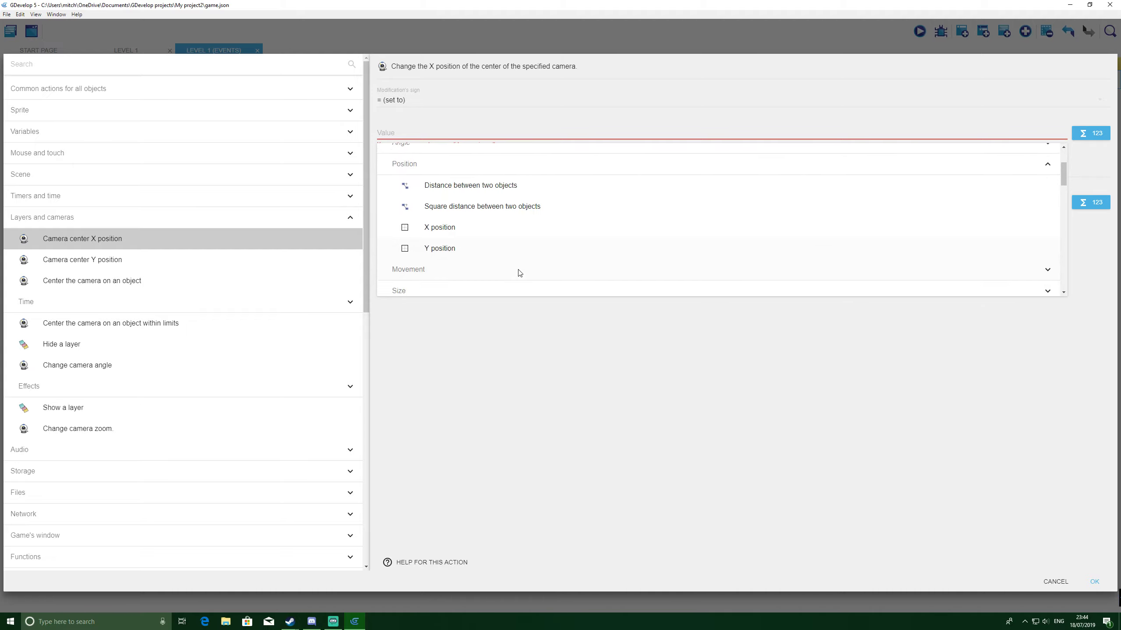
pyautogui.click(447, 223)
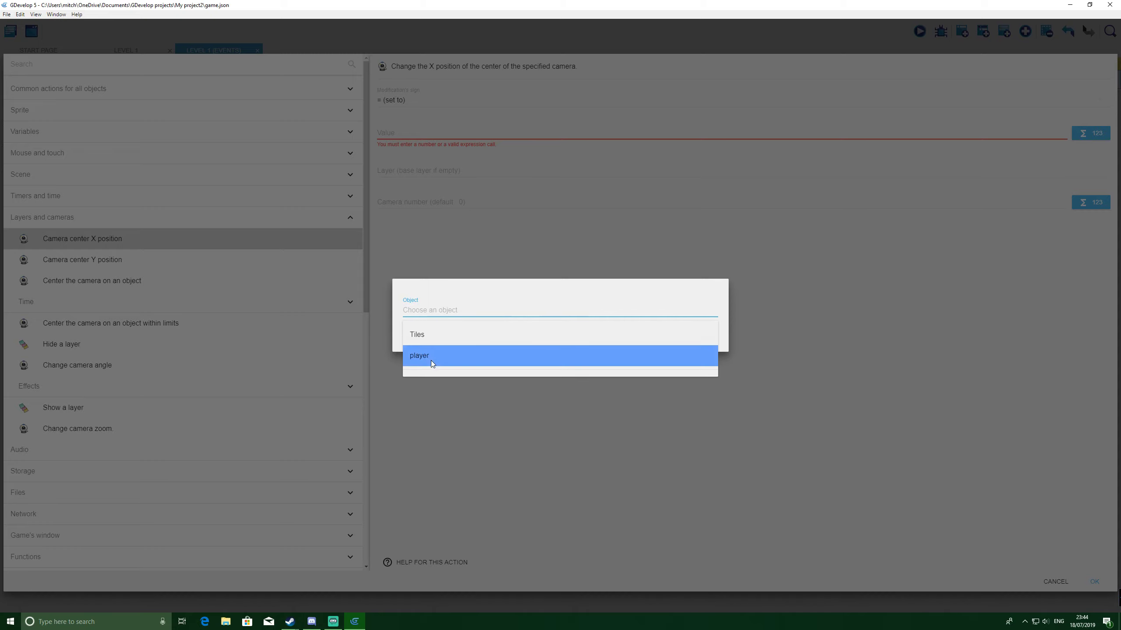
pyautogui.click(426, 356)
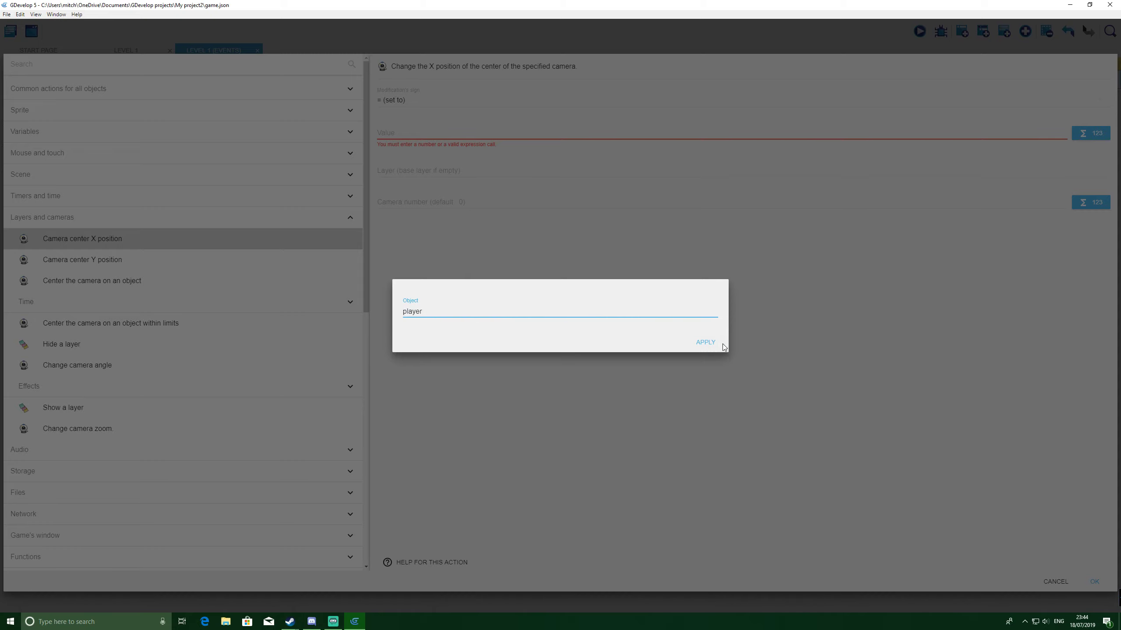
pyautogui.click(706, 343)
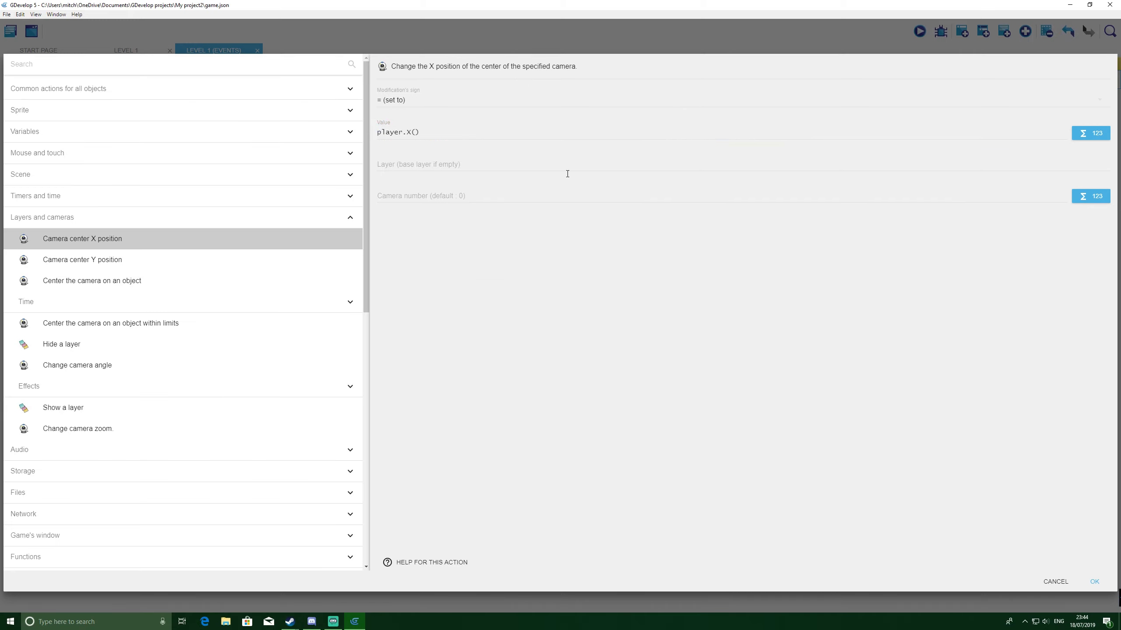
pyautogui.click(1095, 582)
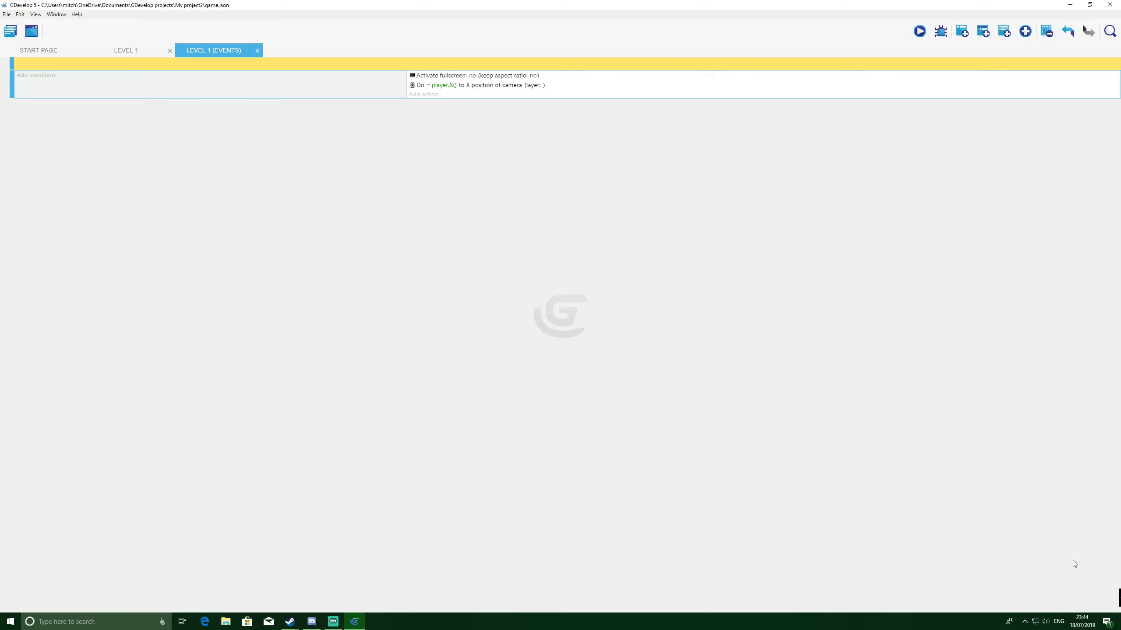
# Step: Copy the camera X position action and paste the duplicate below it in the same event
pyautogui.rightClick(421, 87)
pyautogui.click(436, 92)
pyautogui.rightClick(423, 93)
pyautogui.click(437, 117)
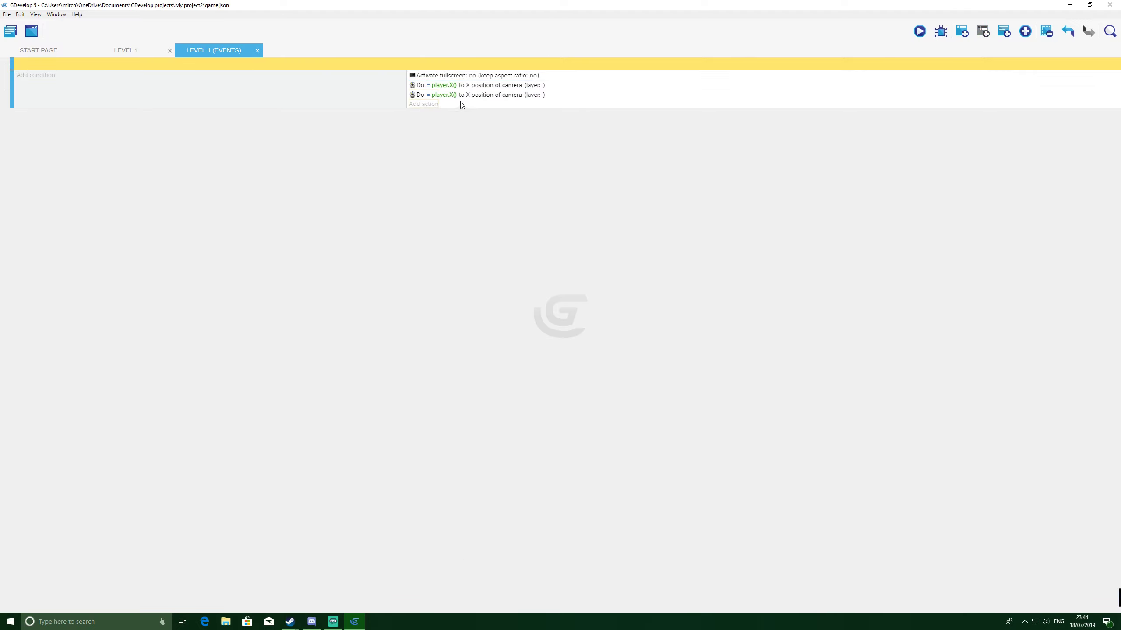
# Step: Change the duplicated camera action's value to player.Y() and its action type to Camera center Y position
pyautogui.click(454, 95)
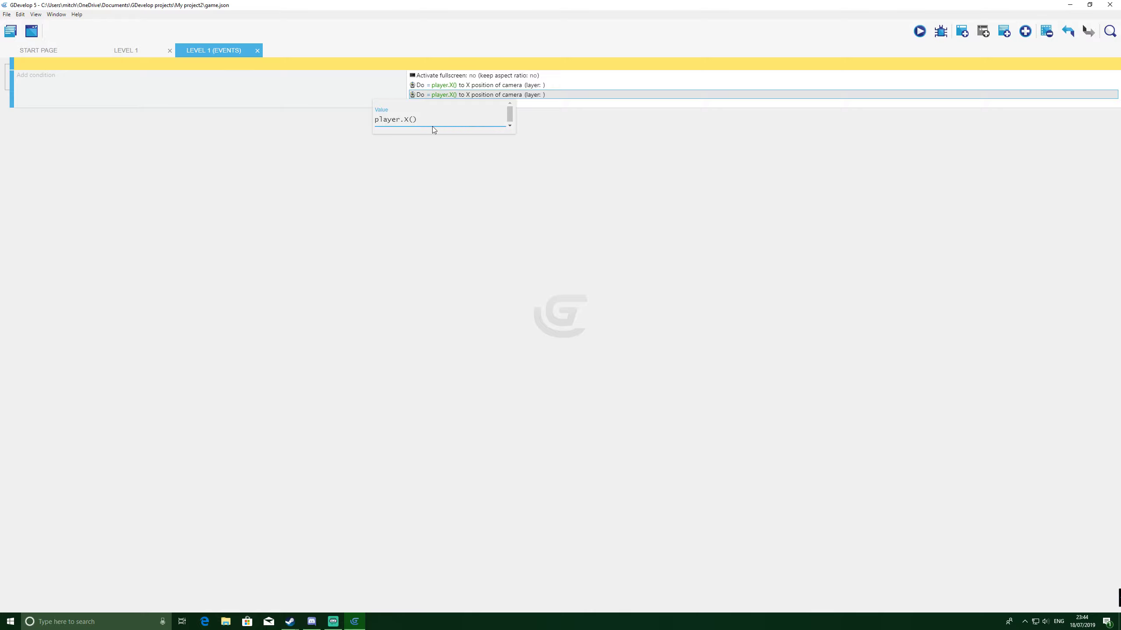
pyautogui.press('BackSpace')
pyautogui.write('Y')
pyautogui.click(479, 183)
pyautogui.doubleClick(493, 95)
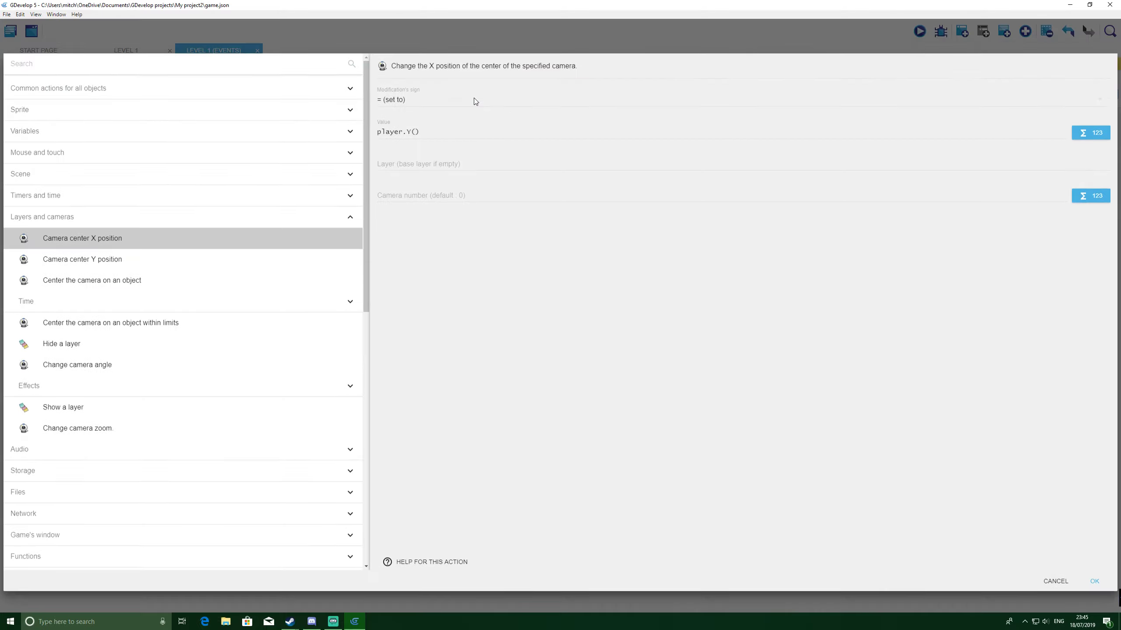
pyautogui.click(92, 261)
pyautogui.click(1096, 582)
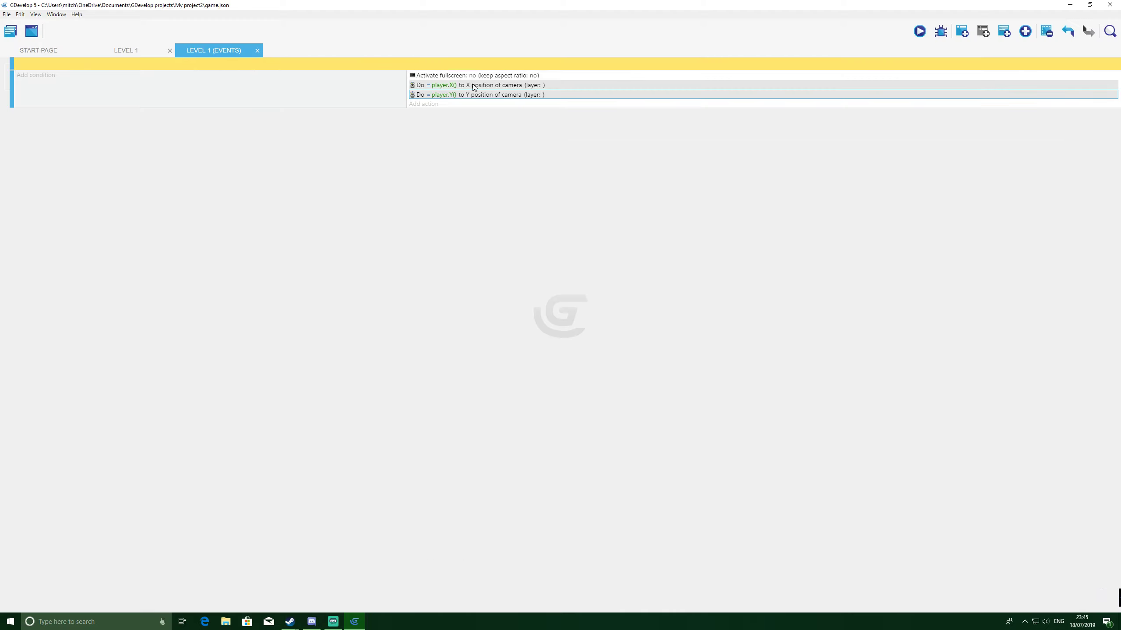
# Step: Preview the scene and move and jump the player across the platforms to check how the camera follows
pyautogui.click(918, 32)
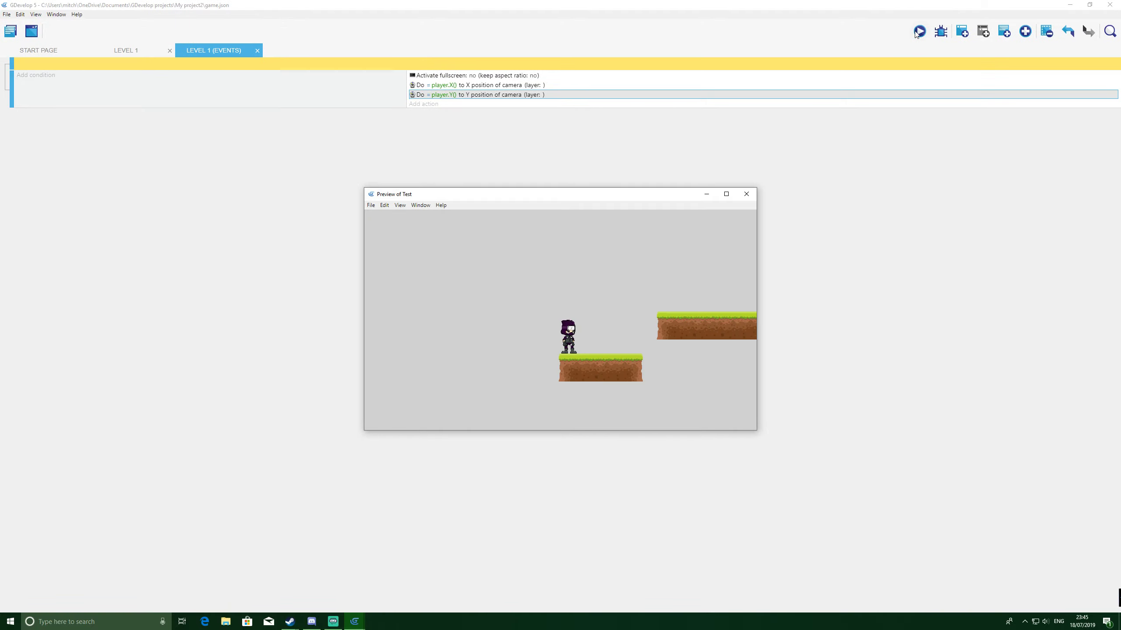
pyautogui.press('Right')
pyautogui.press('Right')
pyautogui.press('space')
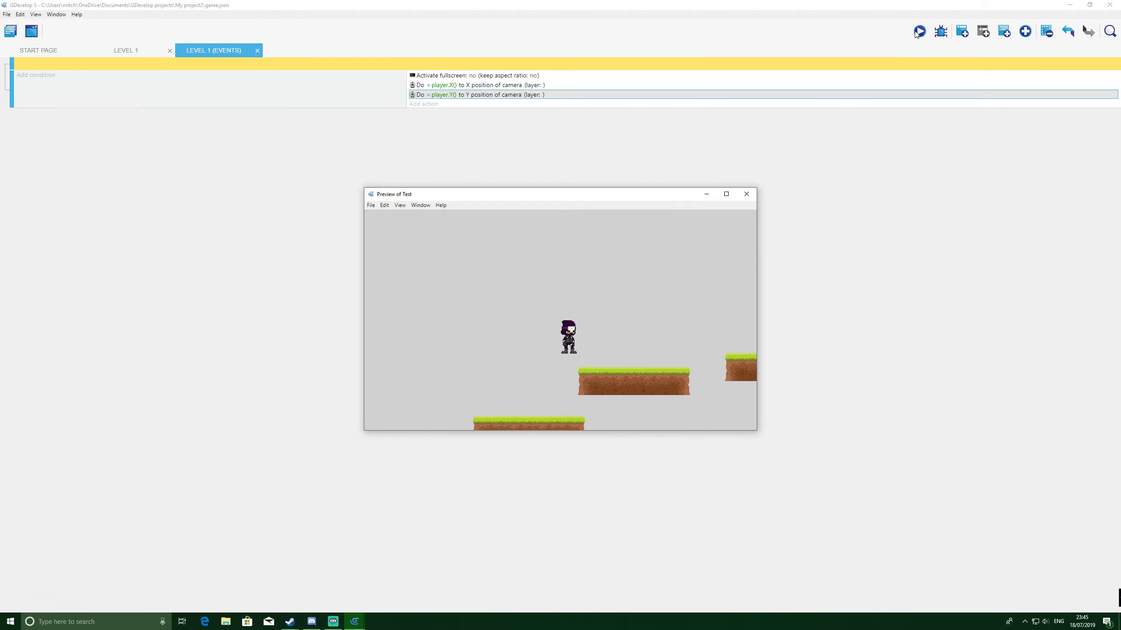